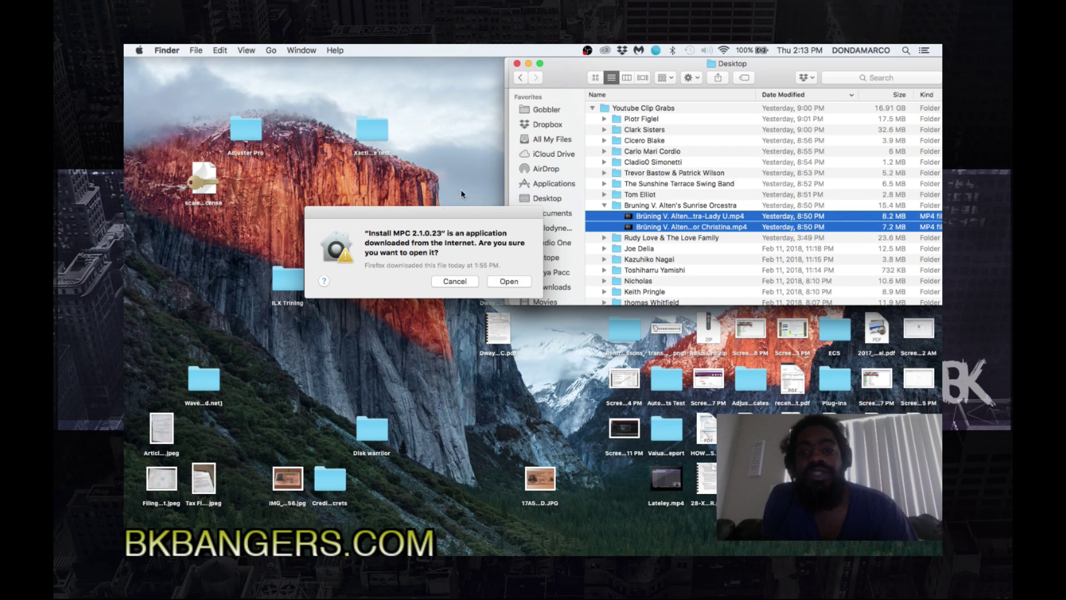
Step: Open the Install MPC 2.1.0.23 application, select the MPC Software option and start its update
drag(452, 215, 509, 148)
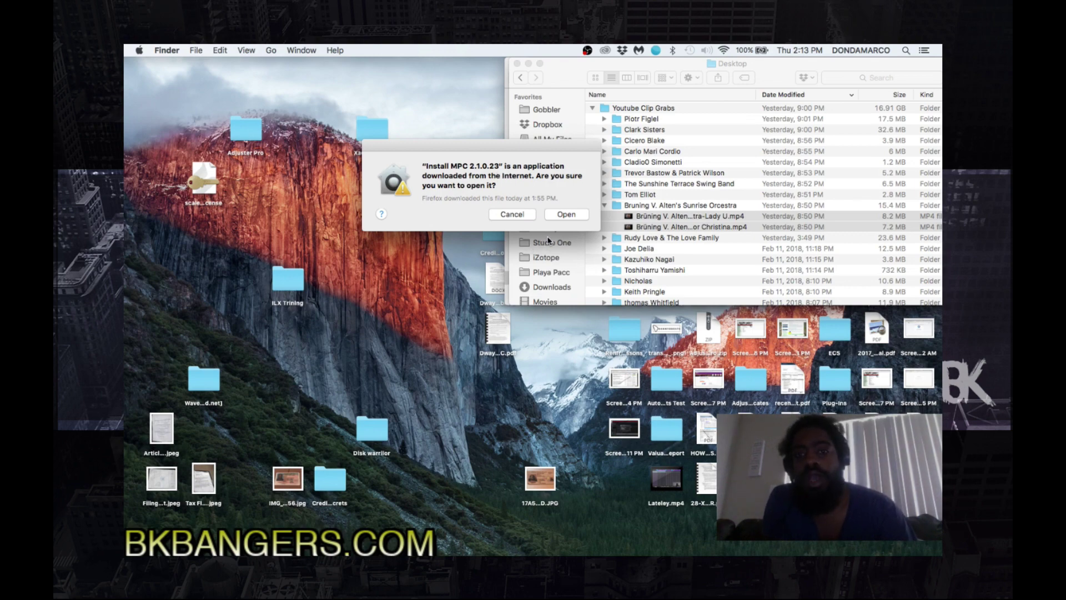
click(566, 217)
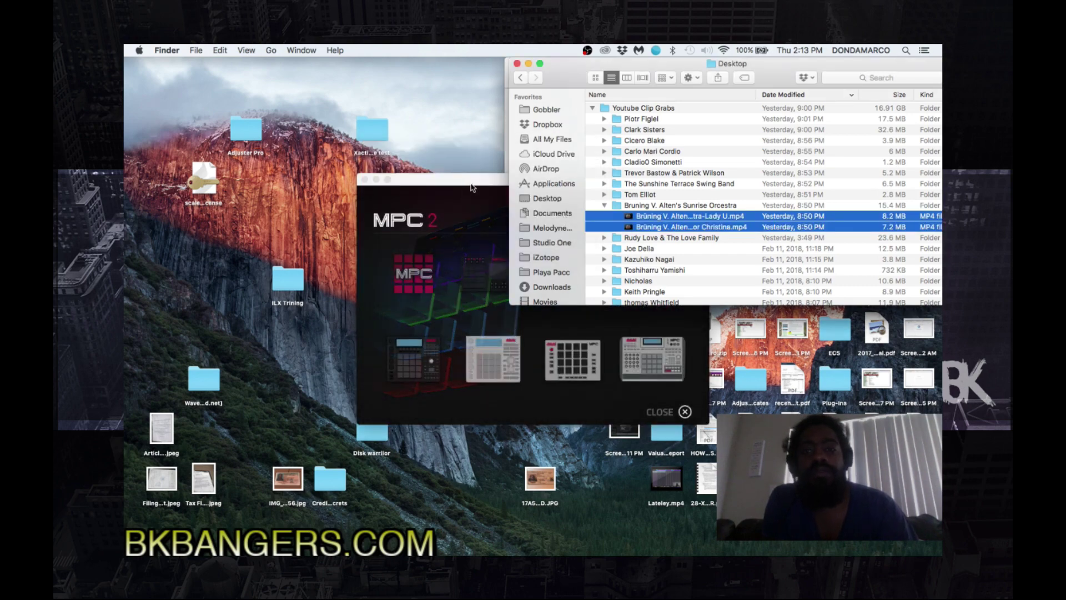
drag(474, 179, 437, 105)
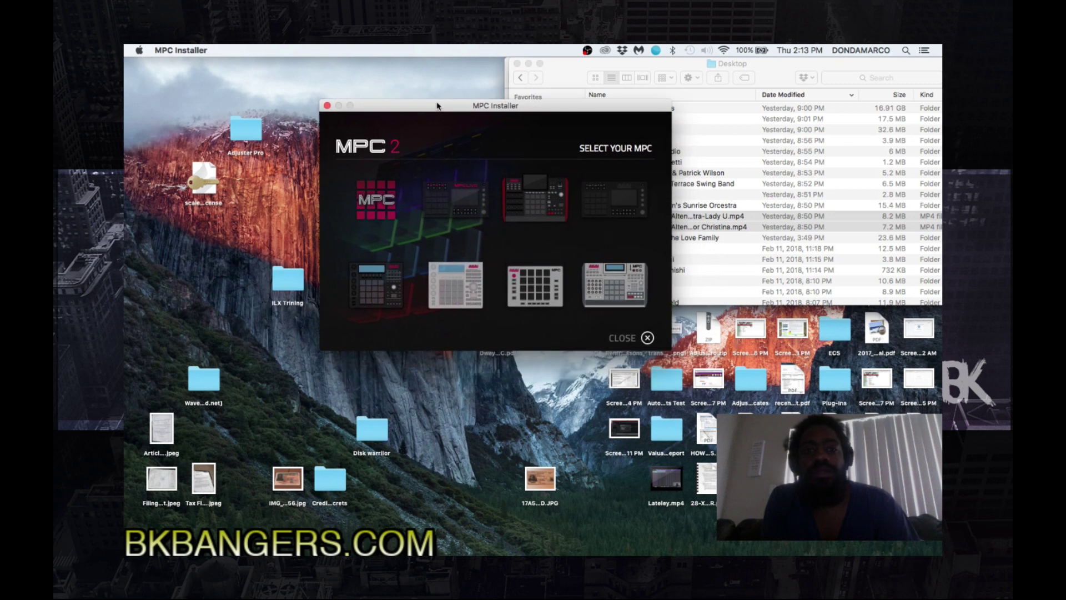
click(381, 213)
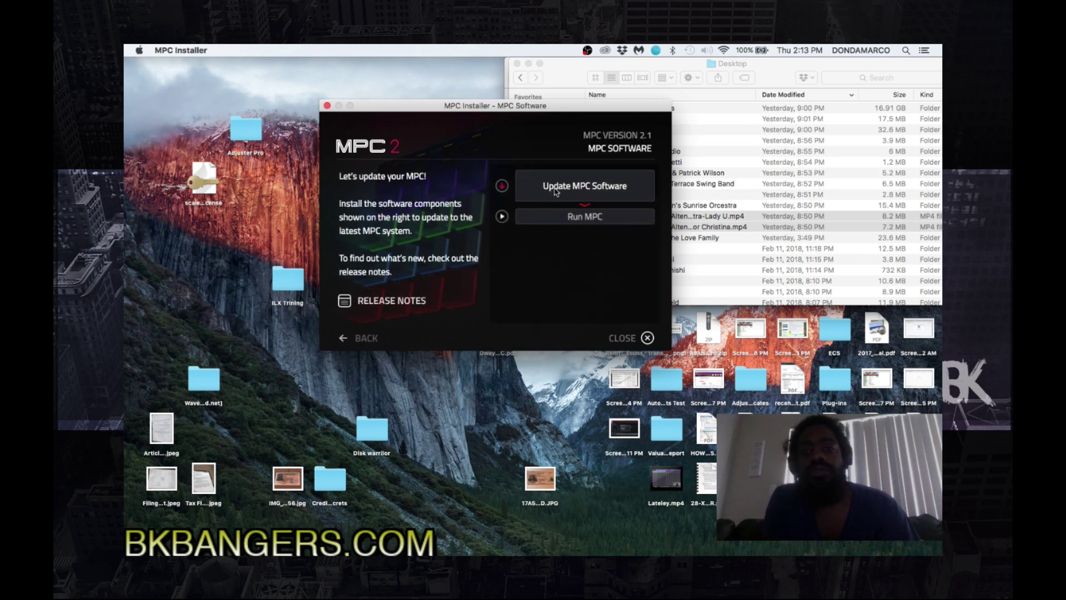
click(556, 191)
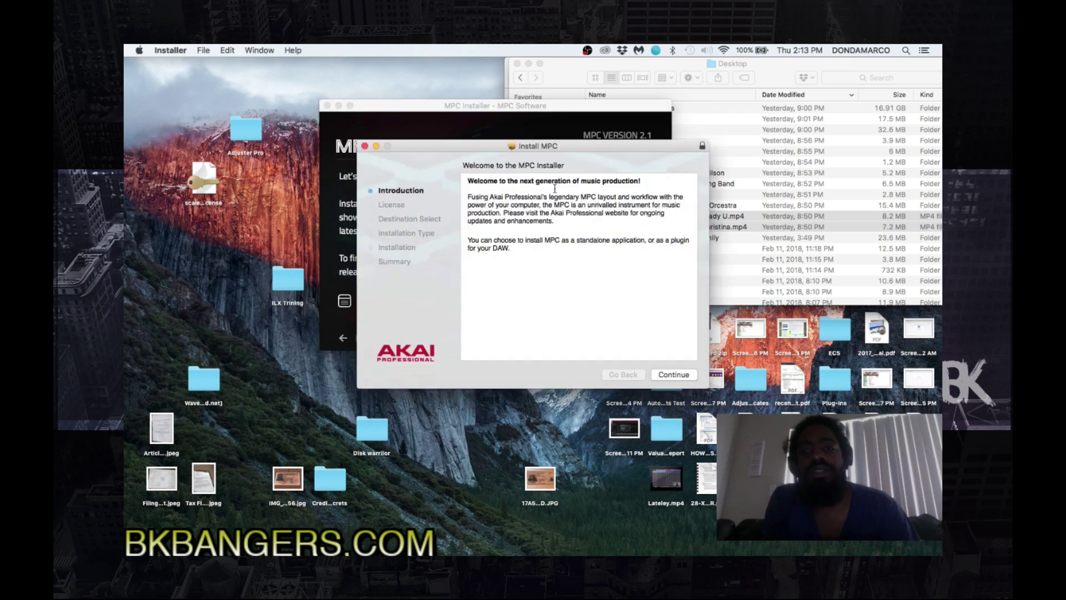
Step: Proceed past the Install MPC introduction and agree to the software license agreement
click(674, 376)
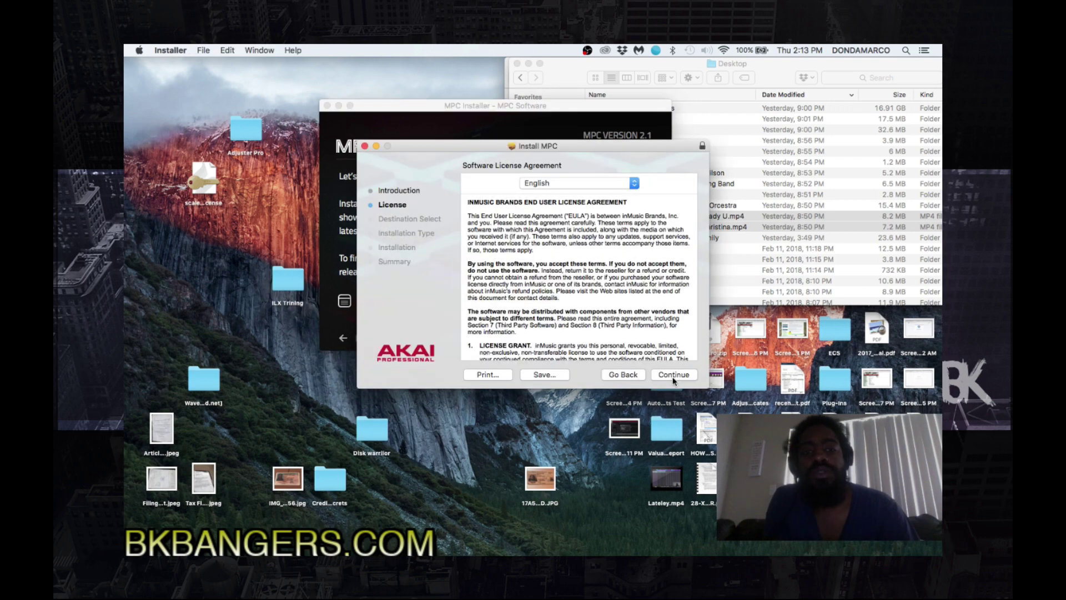
click(673, 376)
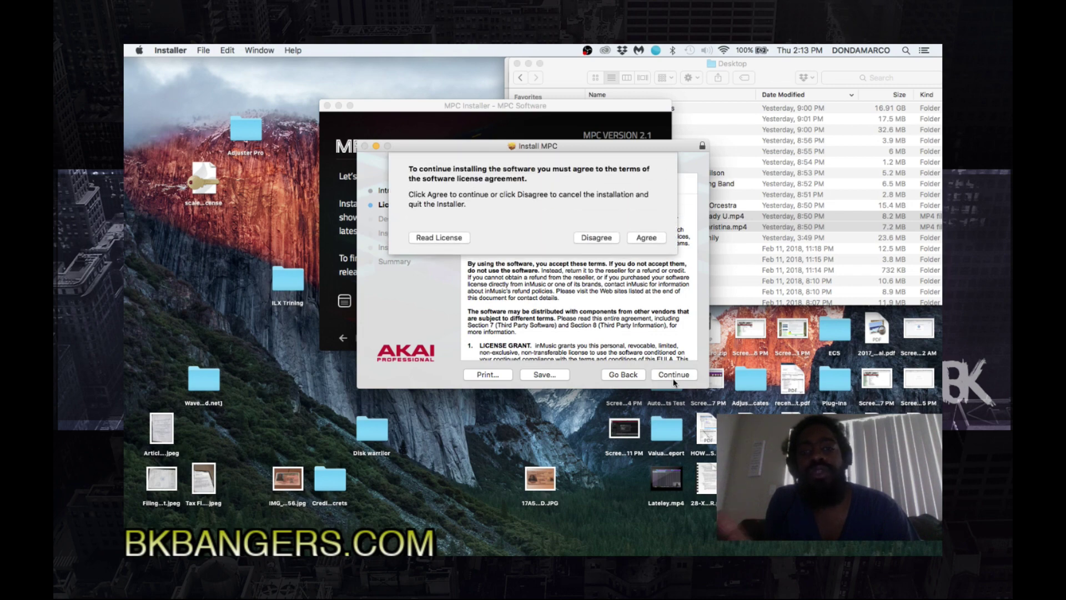
click(648, 237)
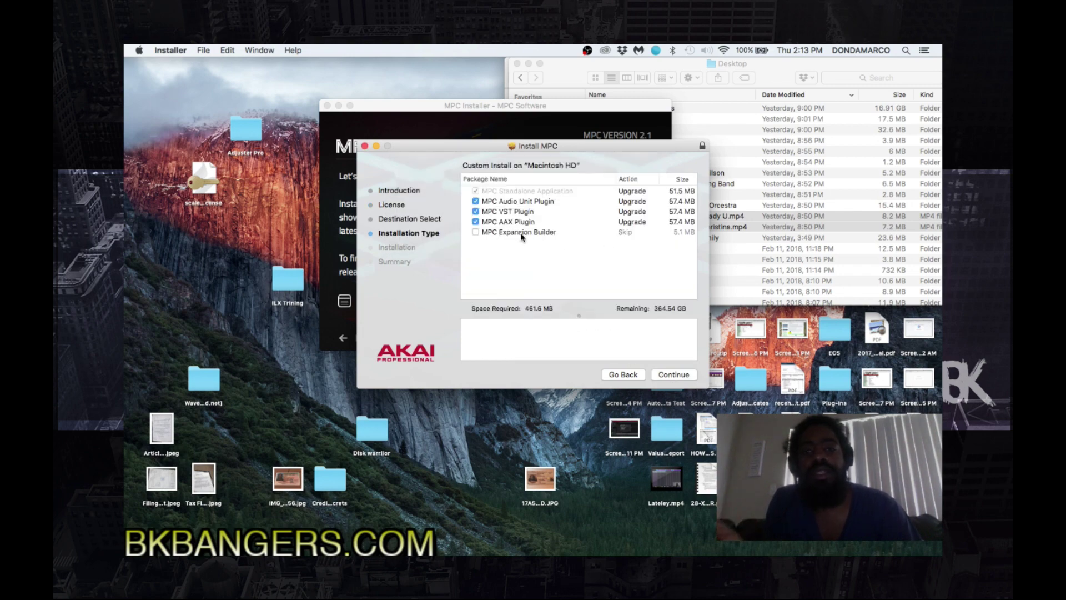
Step: Include the MPC Expansion Builder package, carry out the custom installation and close the finished installer
click(476, 233)
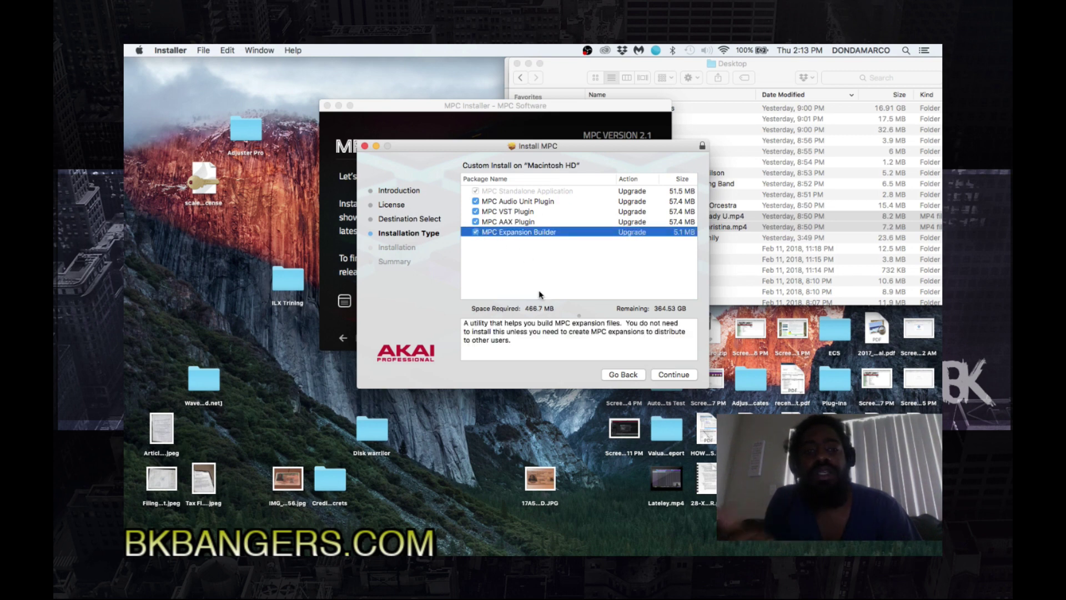
click(674, 375)
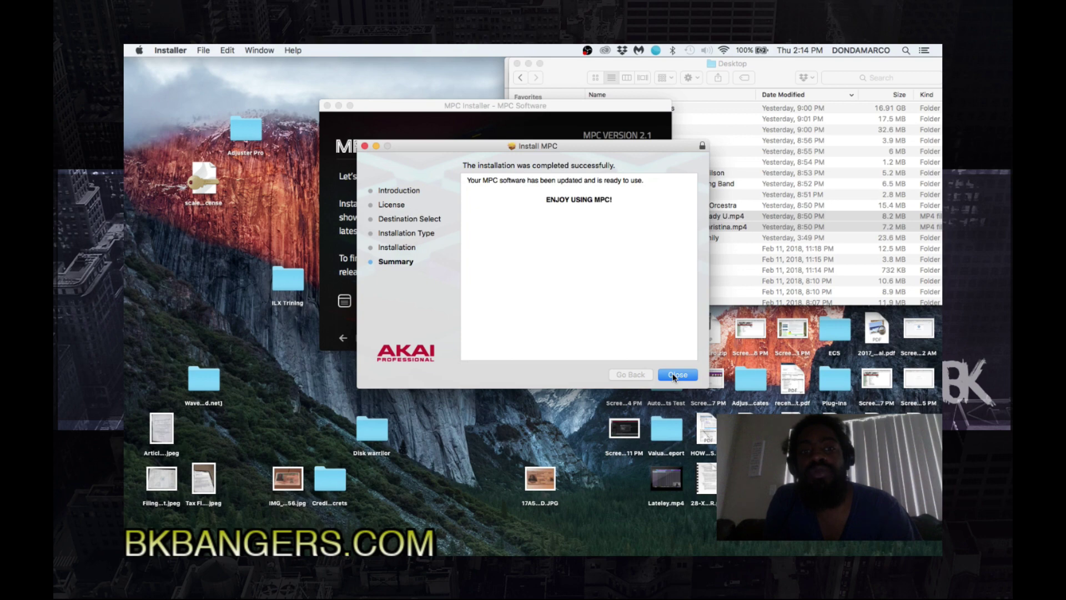
click(674, 376)
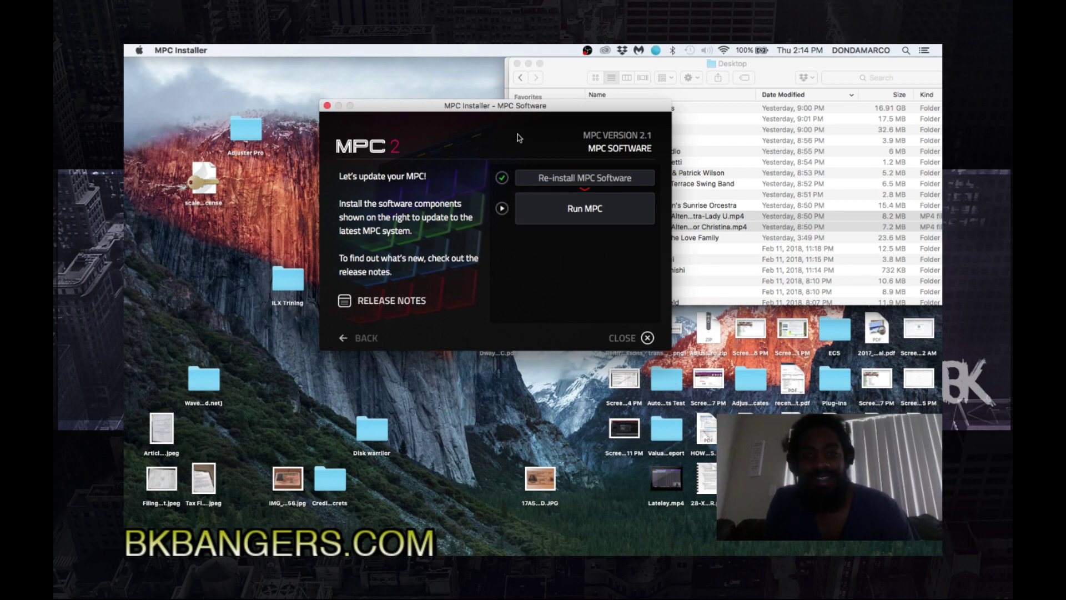
Step: Run the updated MPC software, read through the MPC 2.1 release notes and dismiss the welcome dialog
click(554, 213)
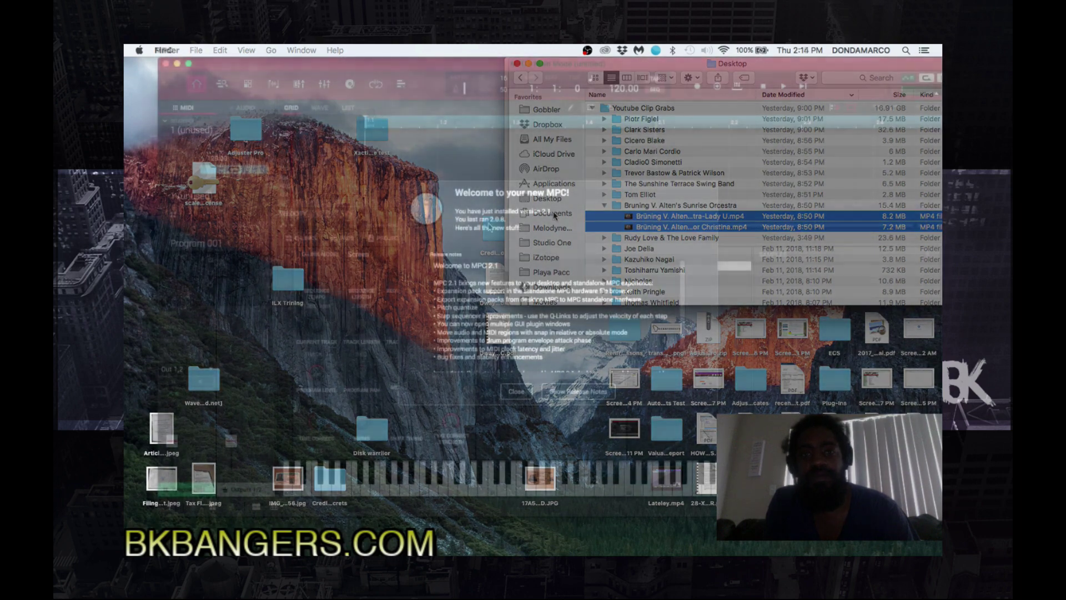
scroll(506, 317, down, 3)
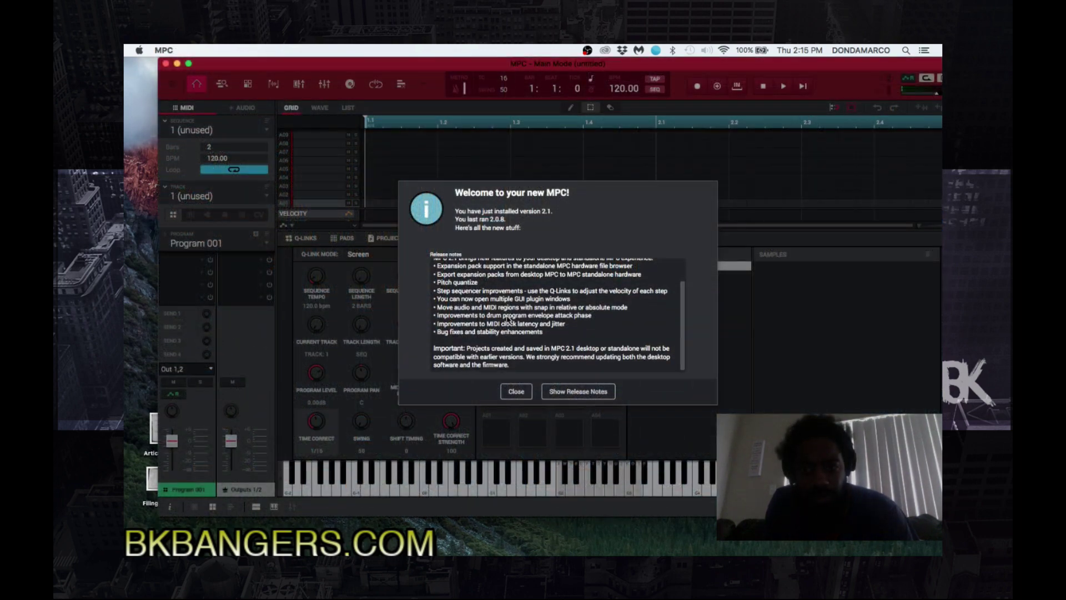
scroll(507, 320, up, 2)
scroll(508, 319, up, 1)
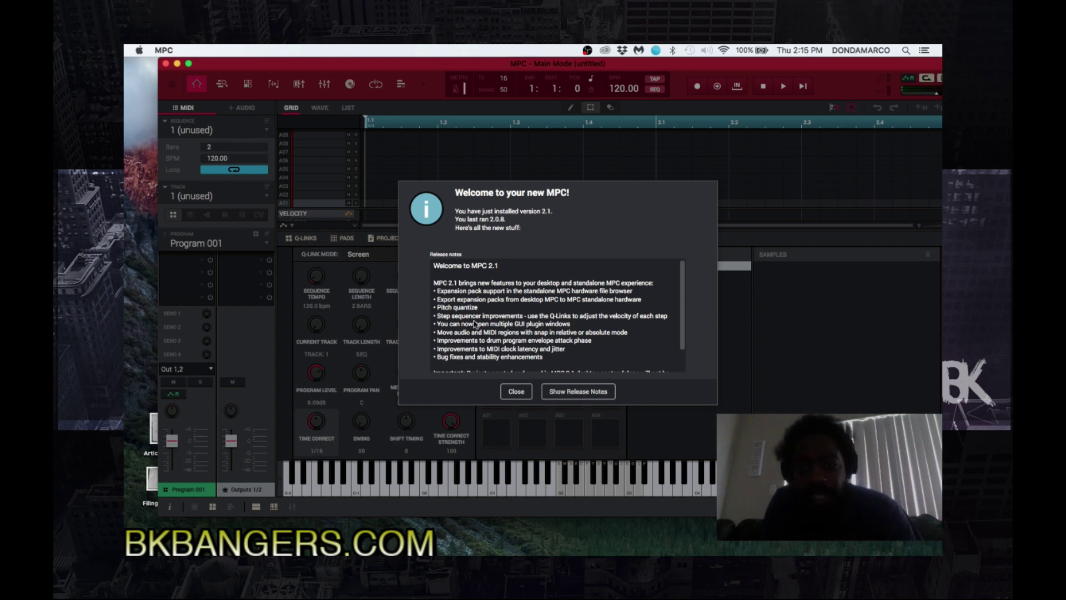
scroll(473, 321, down, 2)
scroll(472, 321, down, 1)
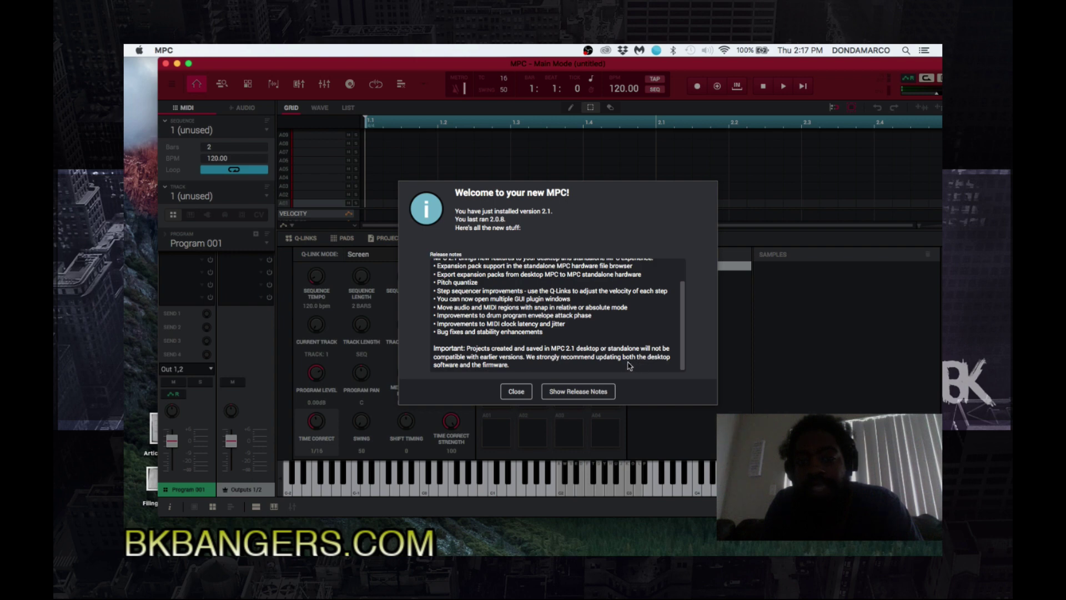
click(517, 393)
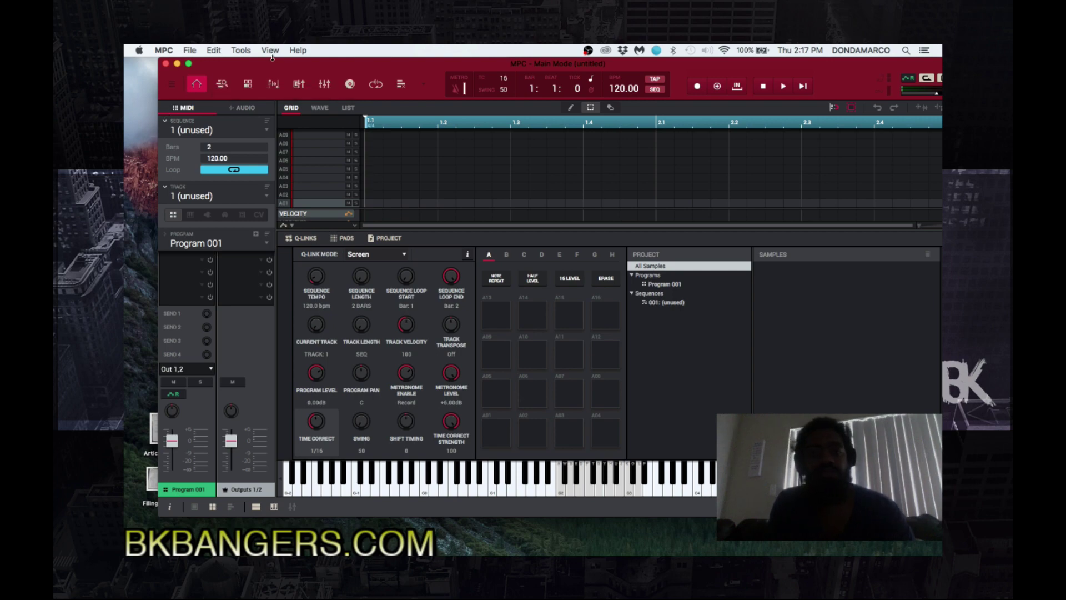
Step: Switch to the Finder Downloads window and launch Install MPC 2.1.0.23 again
key(ctrl+Up)
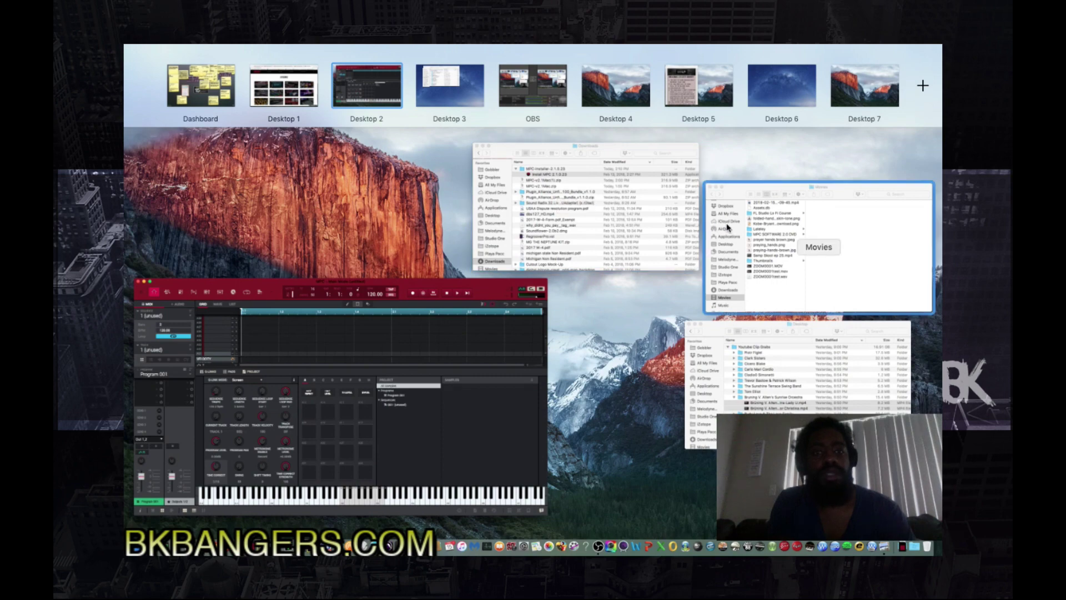
click(659, 218)
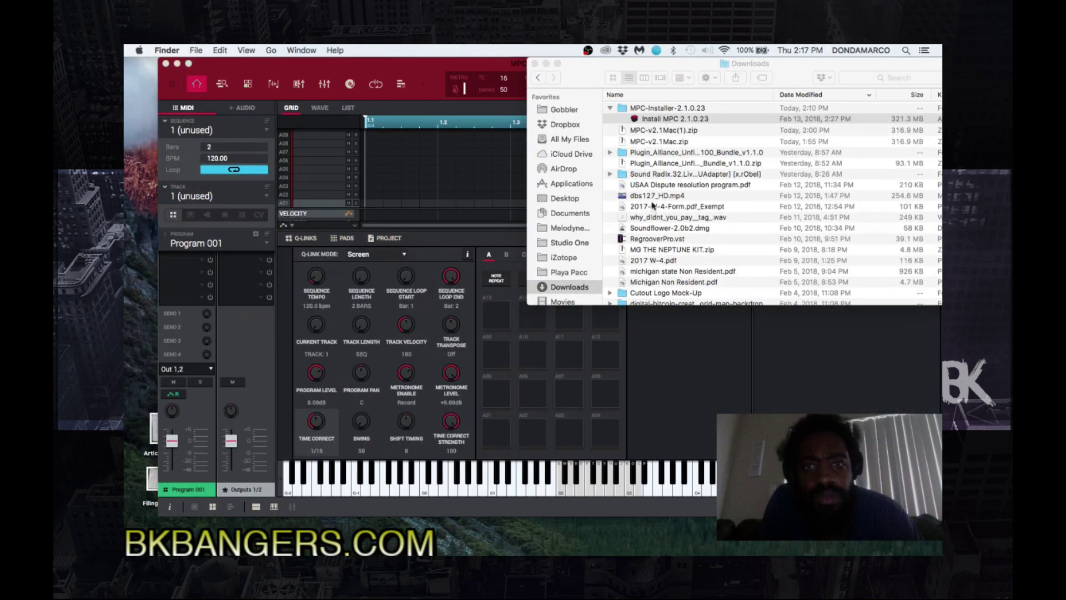
double_click(635, 120)
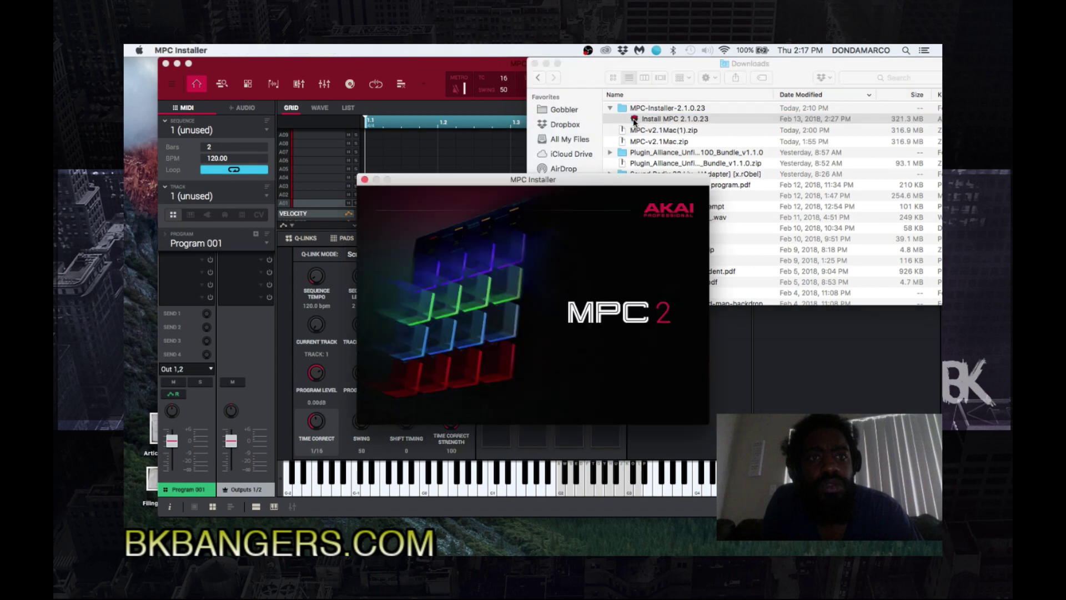
Step: Switch to the running MPC application and quit it so the installer can continue
key(ctrl+Up)
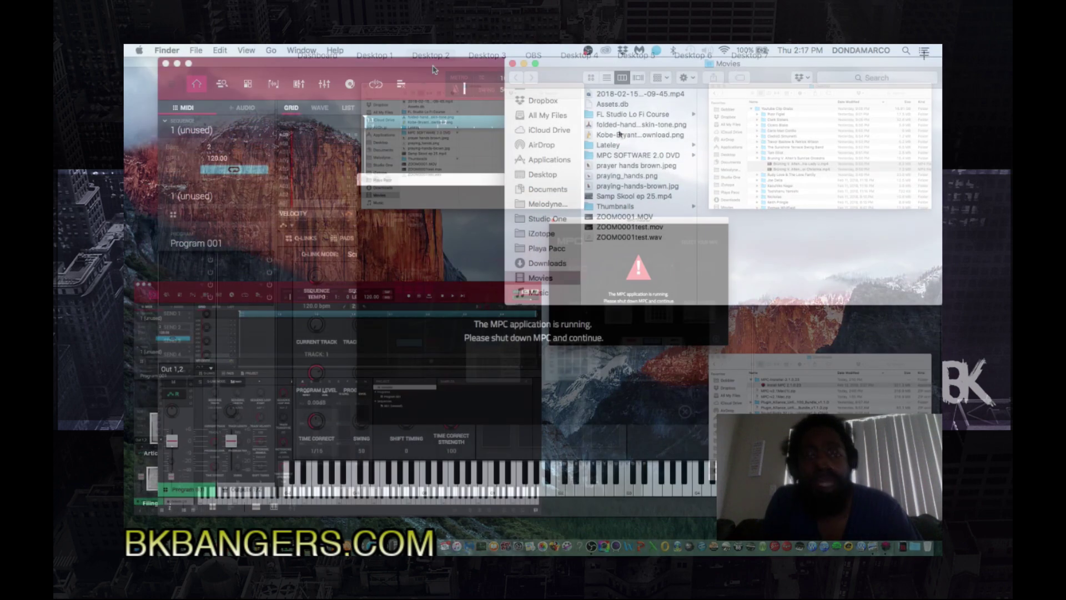
click(420, 67)
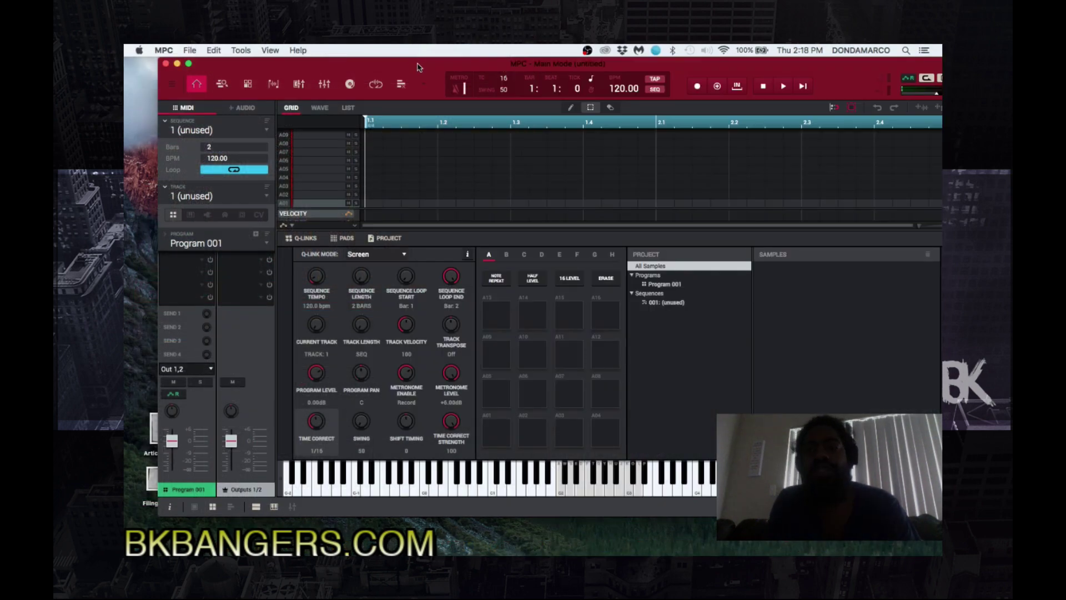
key(super+q)
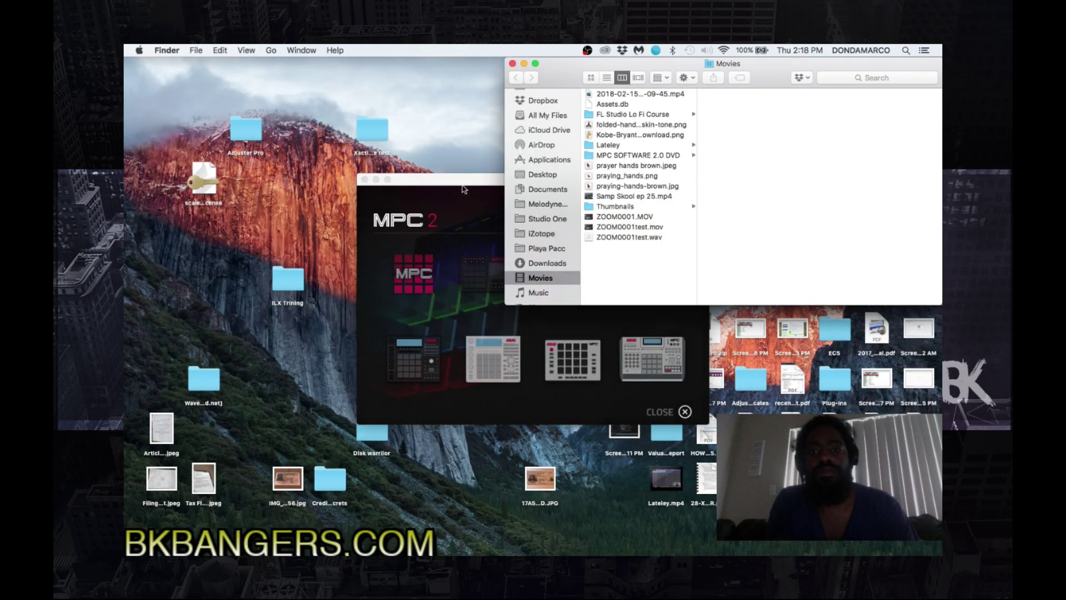
Step: Select MPC Live in the installer, check Finder's devices for the connected MPC Live, and return to the installer
drag(464, 188, 547, 78)
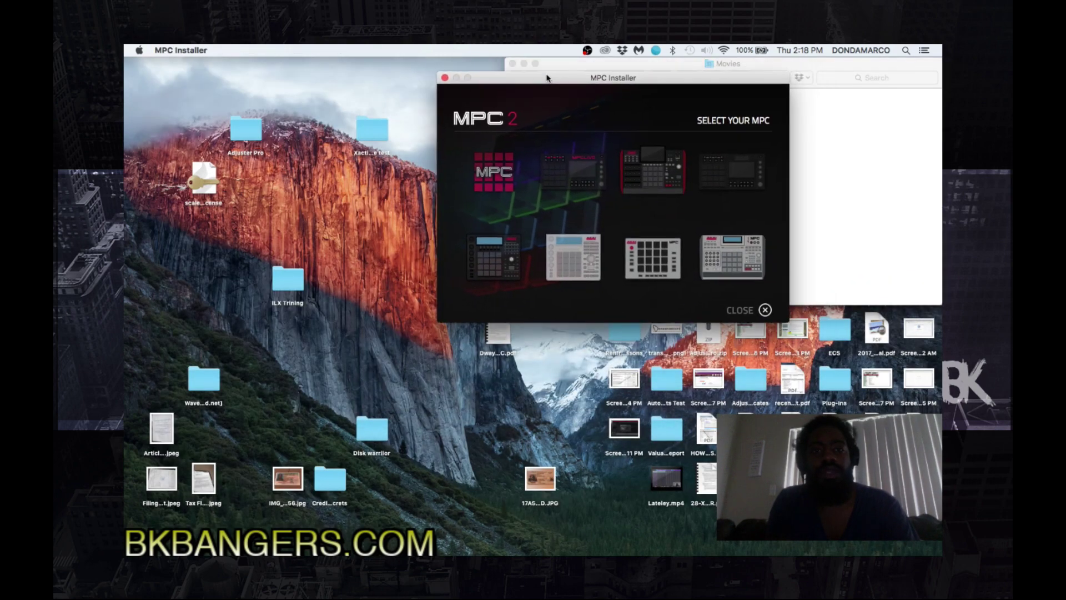
click(567, 173)
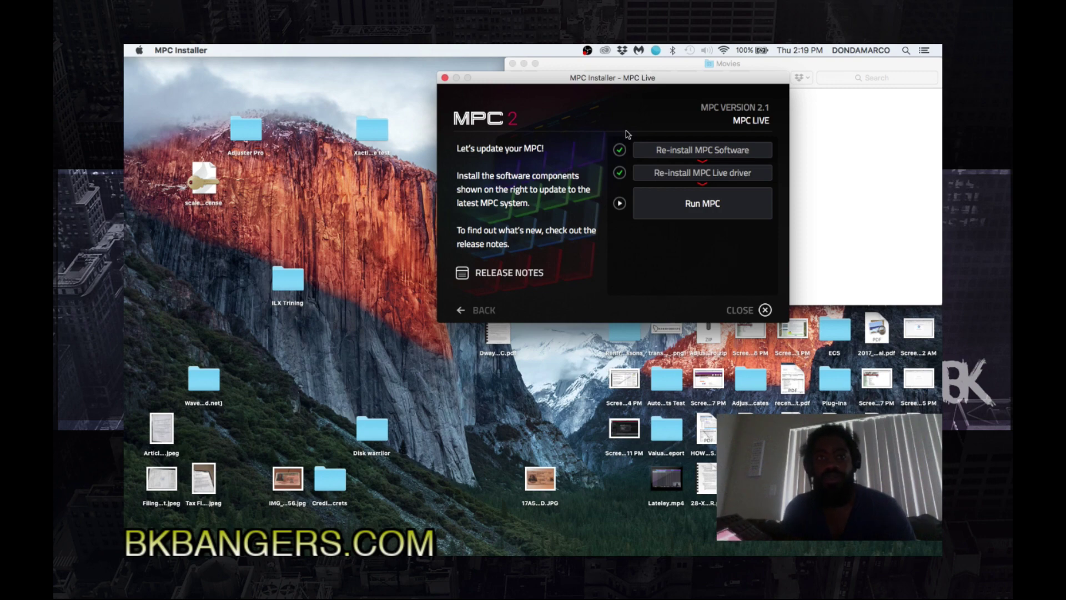
click(695, 65)
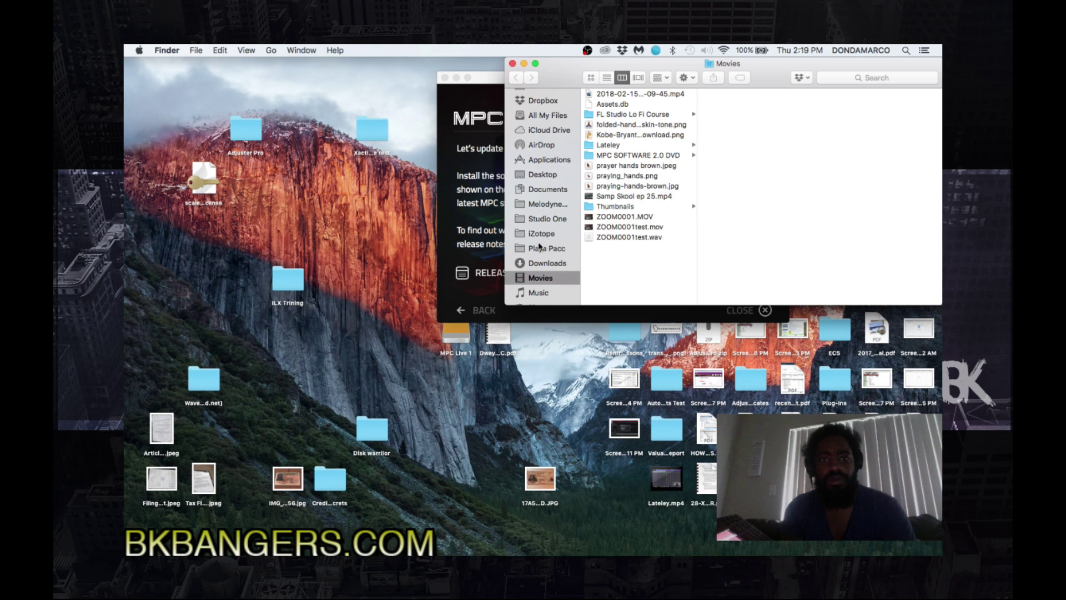
scroll(541, 245, down, 5)
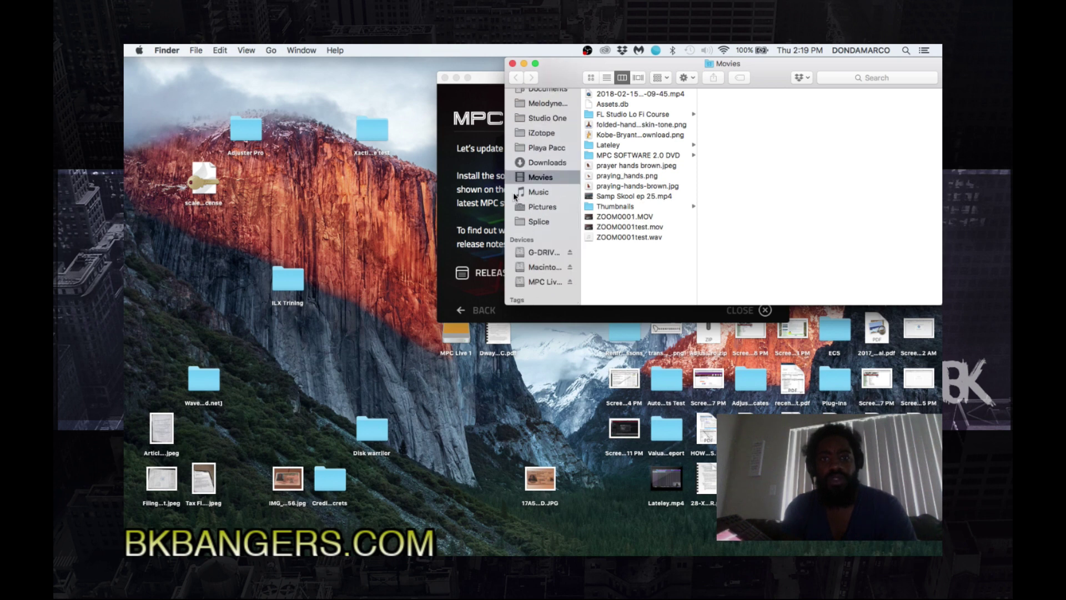
click(492, 80)
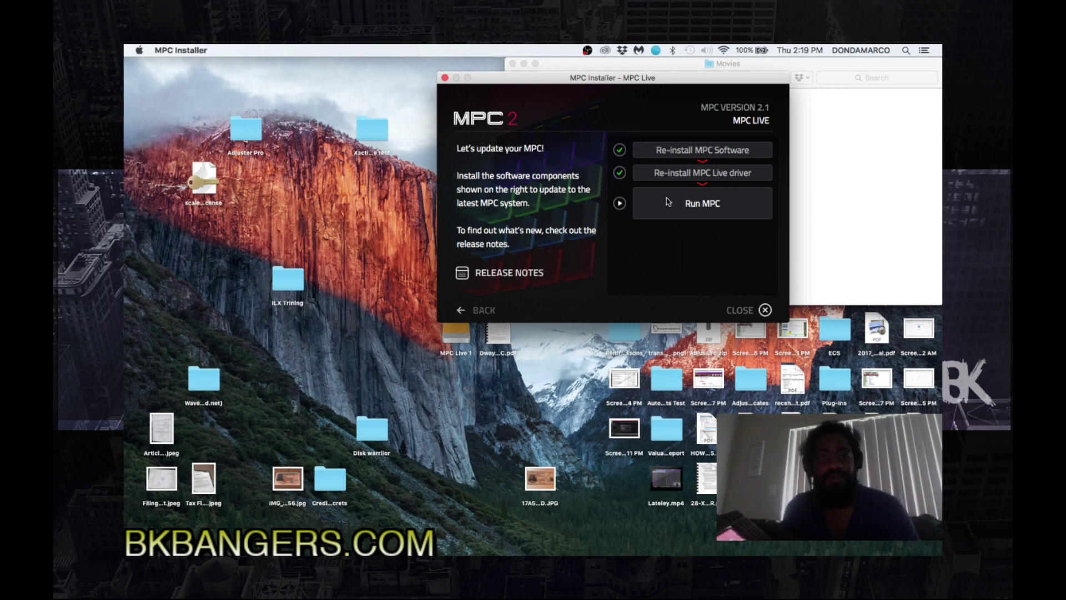
Step: Run MPC from the installer and choose to download the latest firmware in the out-of-date firmware alert
click(688, 207)
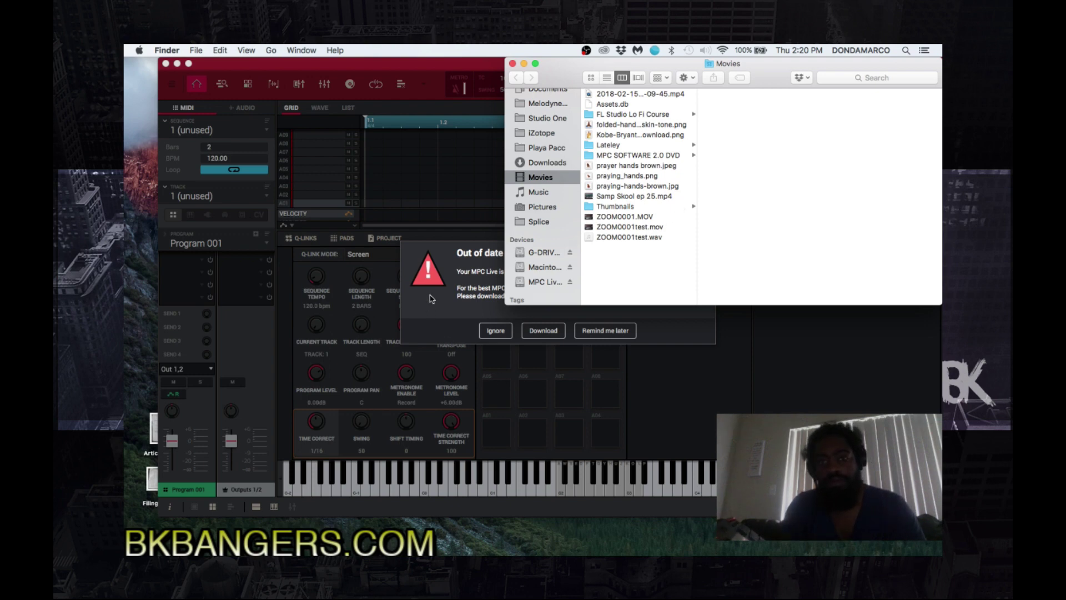
click(457, 260)
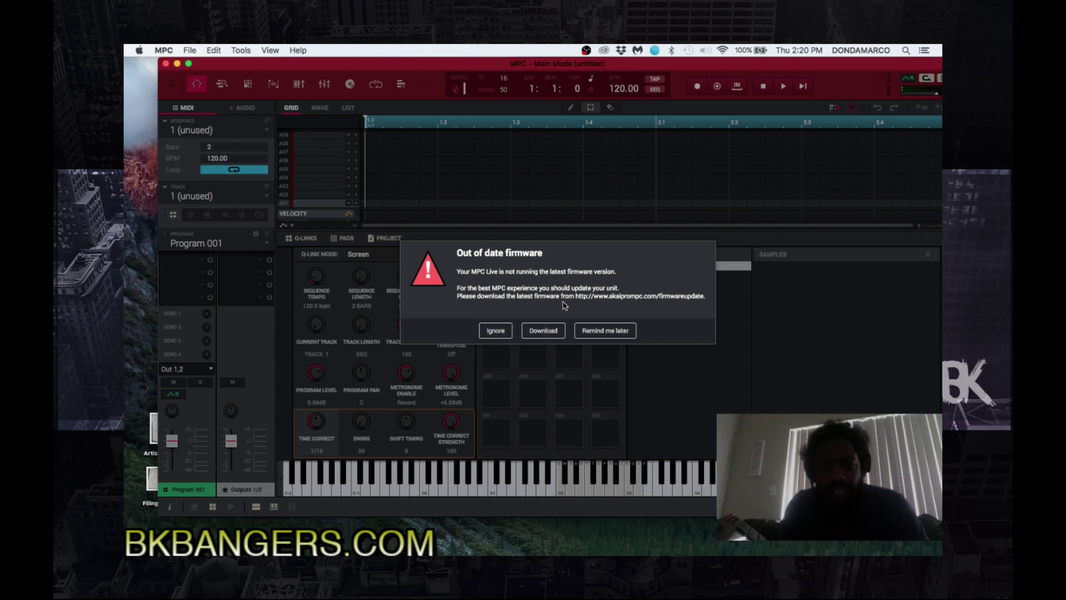
click(547, 337)
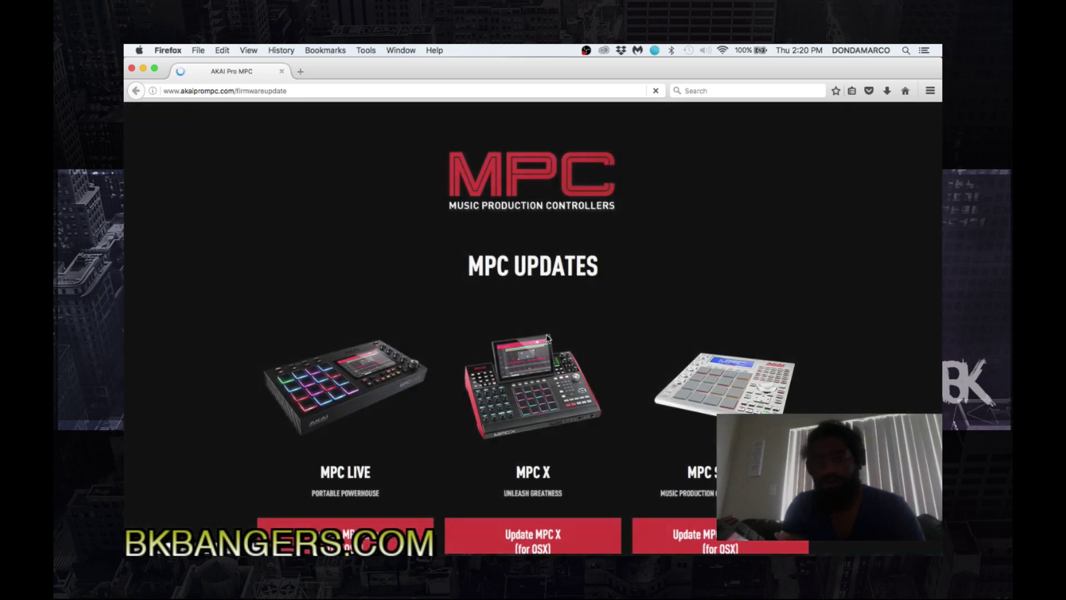
Step: Download the MPC Live update for OSX from the MPC Updates page, saving MPC2.0.7UpdaterMac.zip as a file
scroll(421, 455, down, 3)
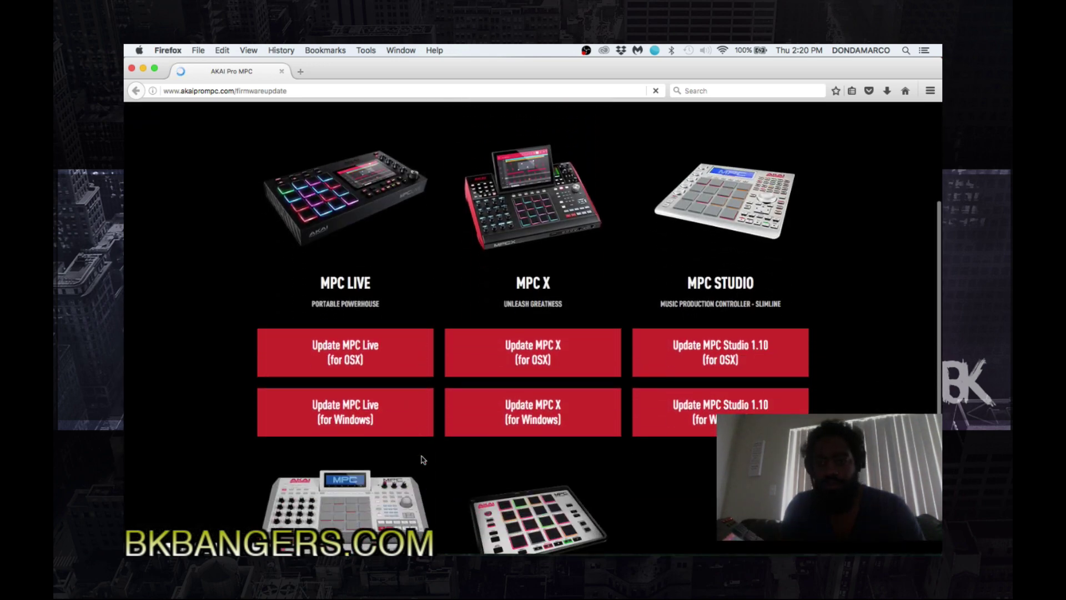
click(398, 366)
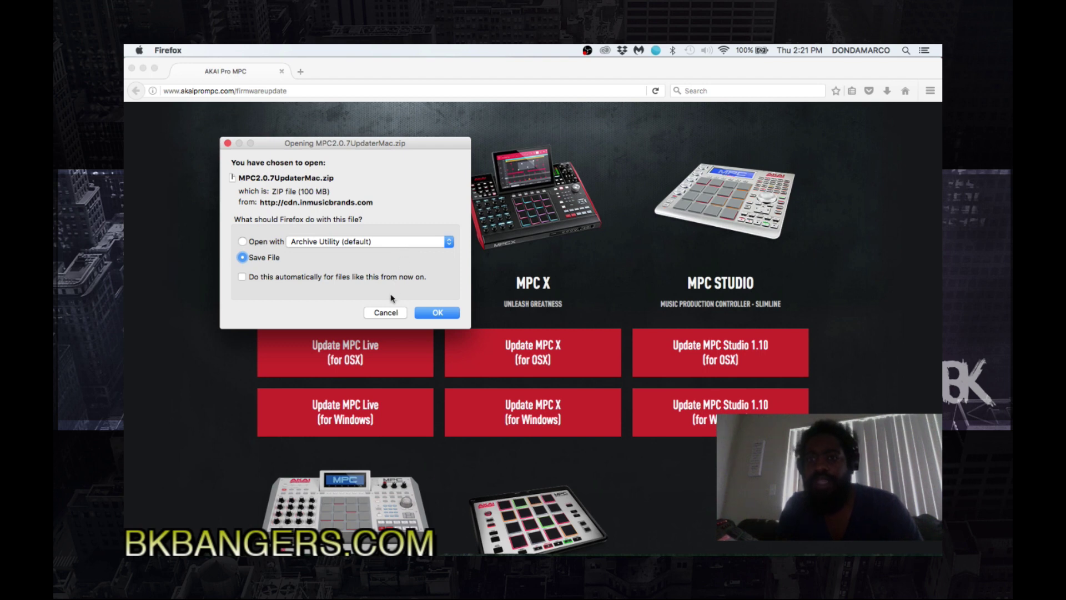
click(437, 312)
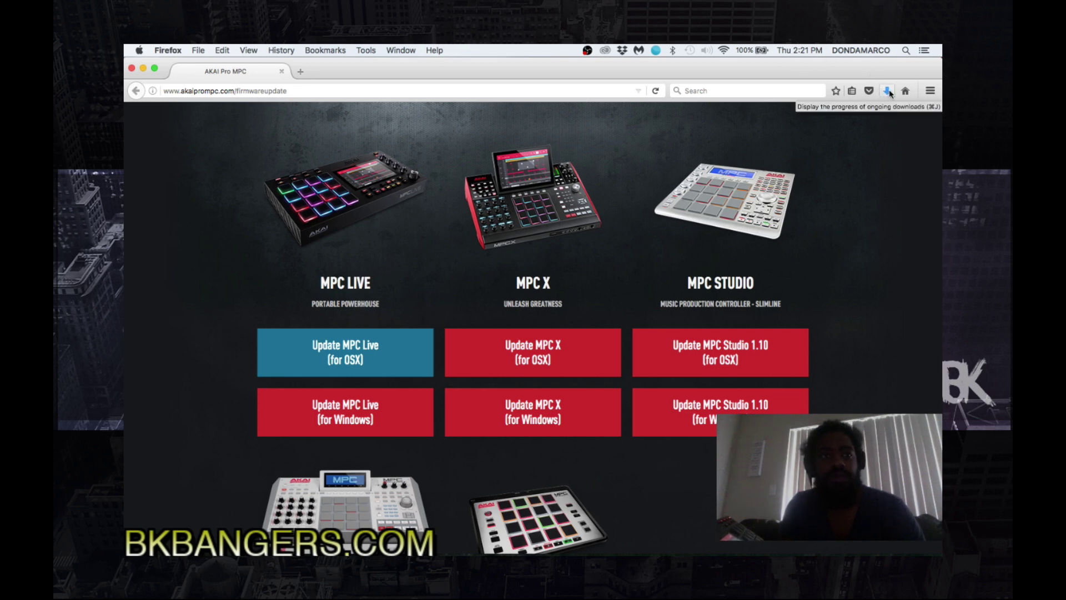
key(ctrl+Up)
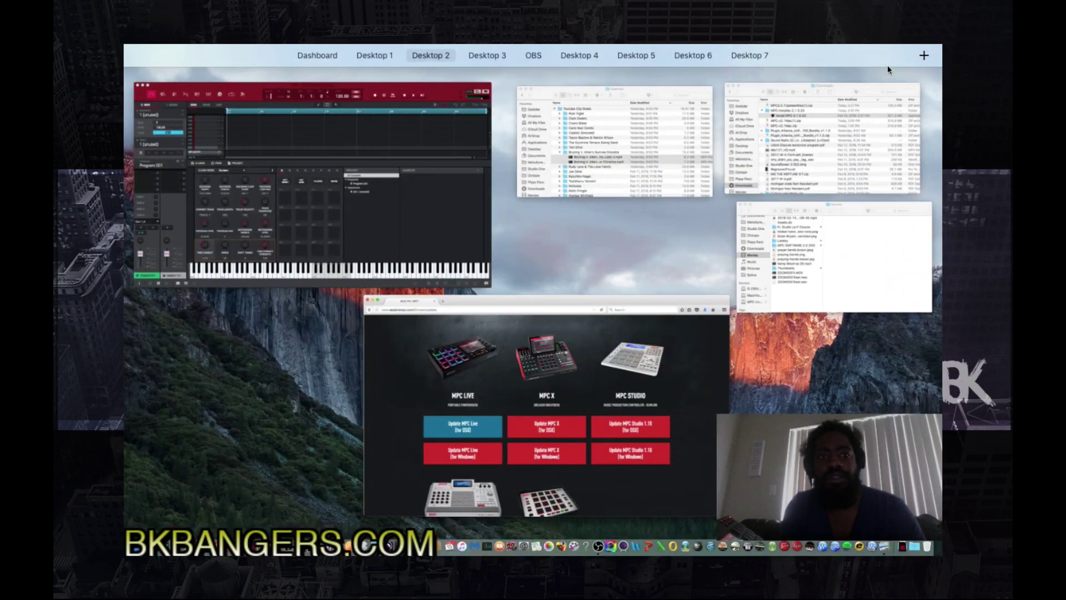
key(ctrl+Up)
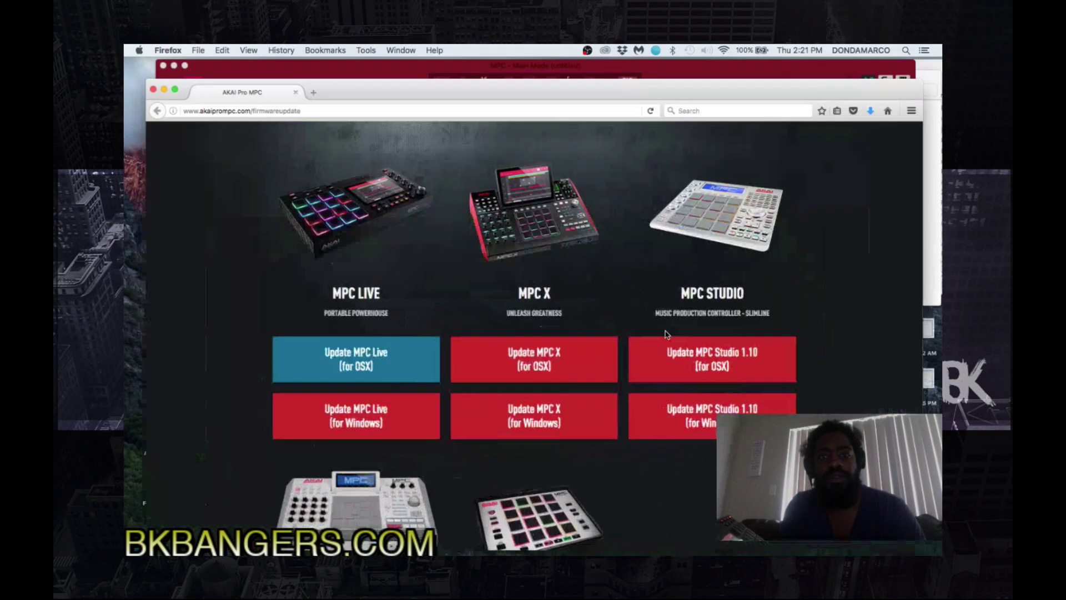
Step: Find the downloaded updater in Finder's Downloads folder and open MPC 2.0.7 Updater 2, allowing the internet-downloaded application to run
click(886, 93)
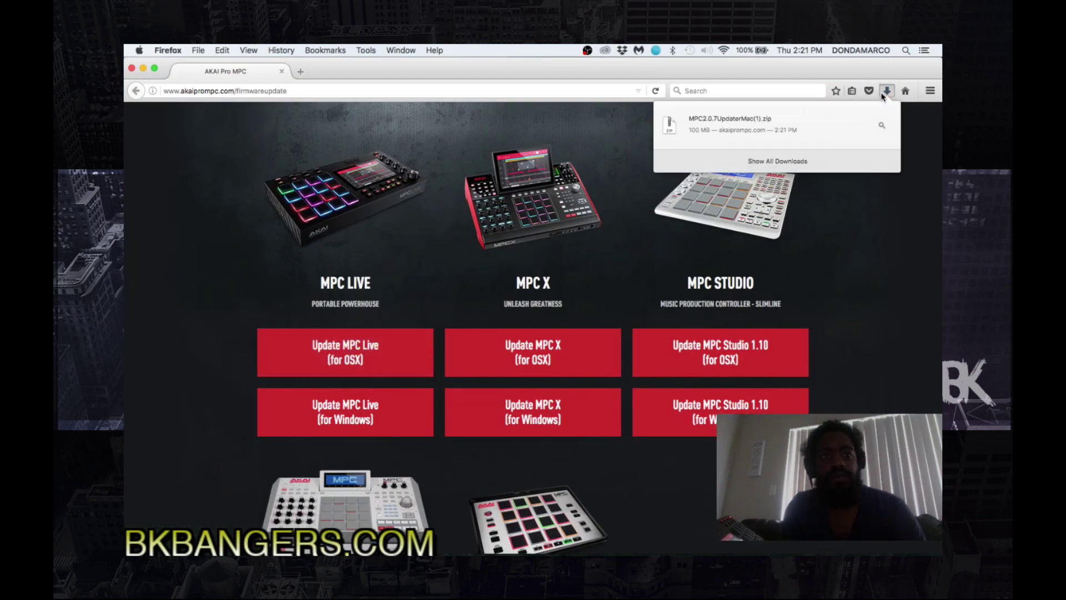
click(747, 129)
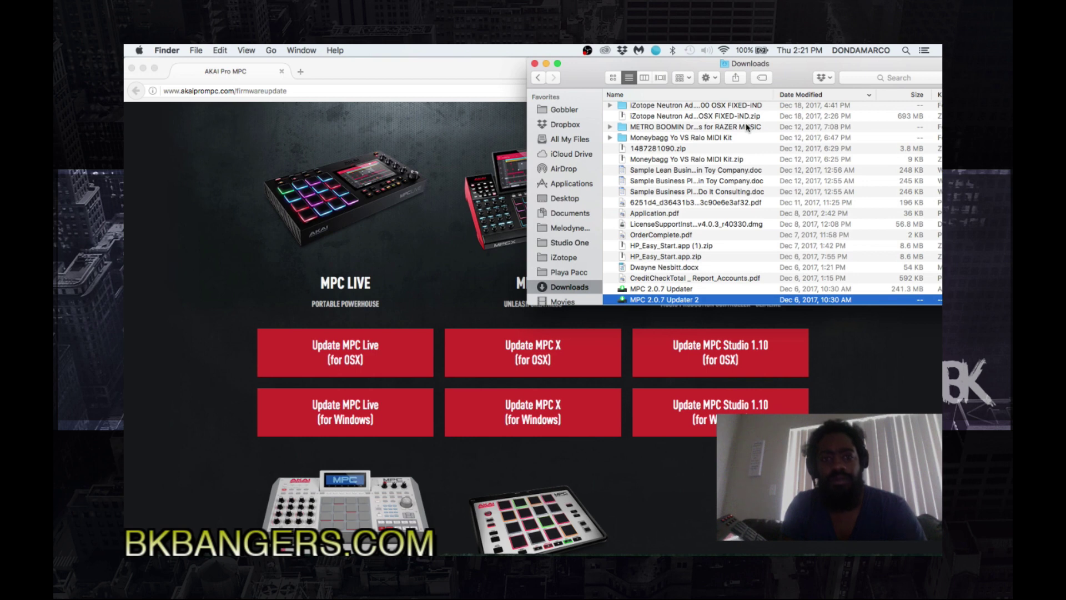
scroll(682, 264, down, 2)
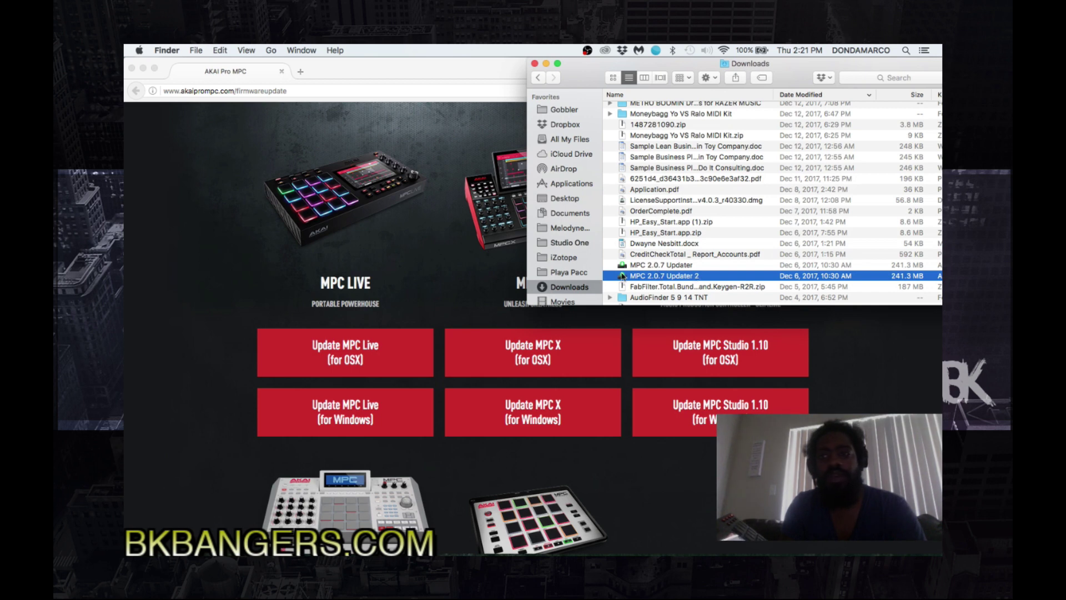
double_click(623, 276)
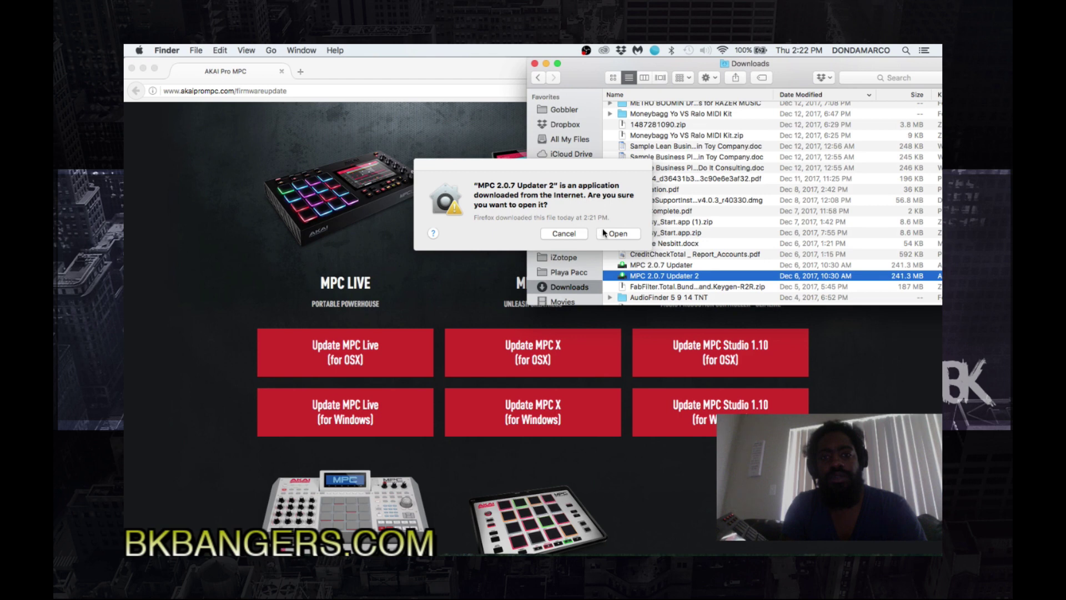
click(617, 233)
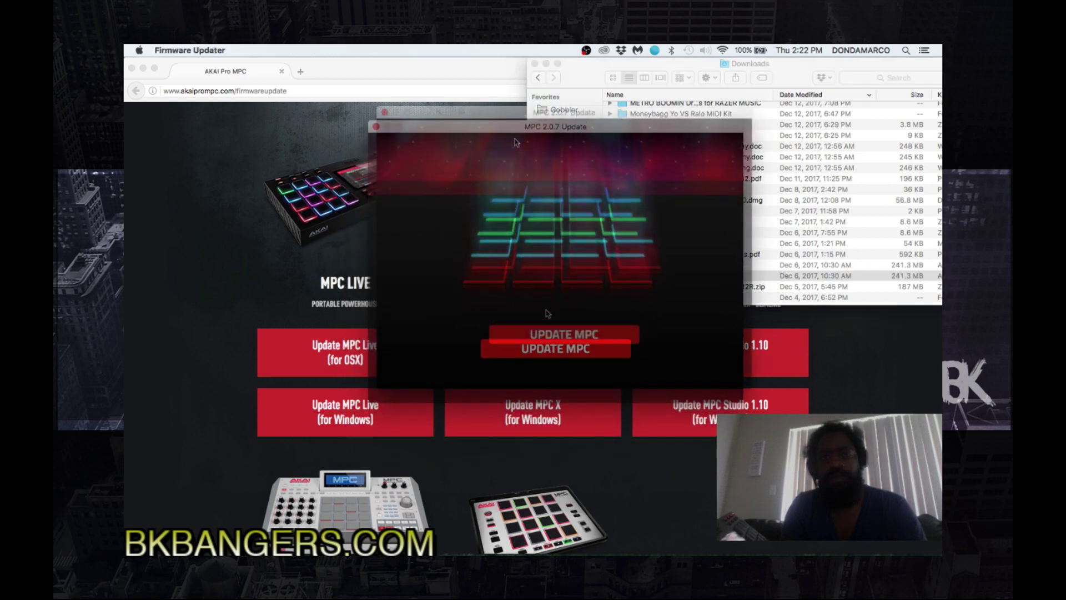
Step: Try to start the MPC update in the firmware updater, and look at the MPC application before returning to the updater
click(558, 334)
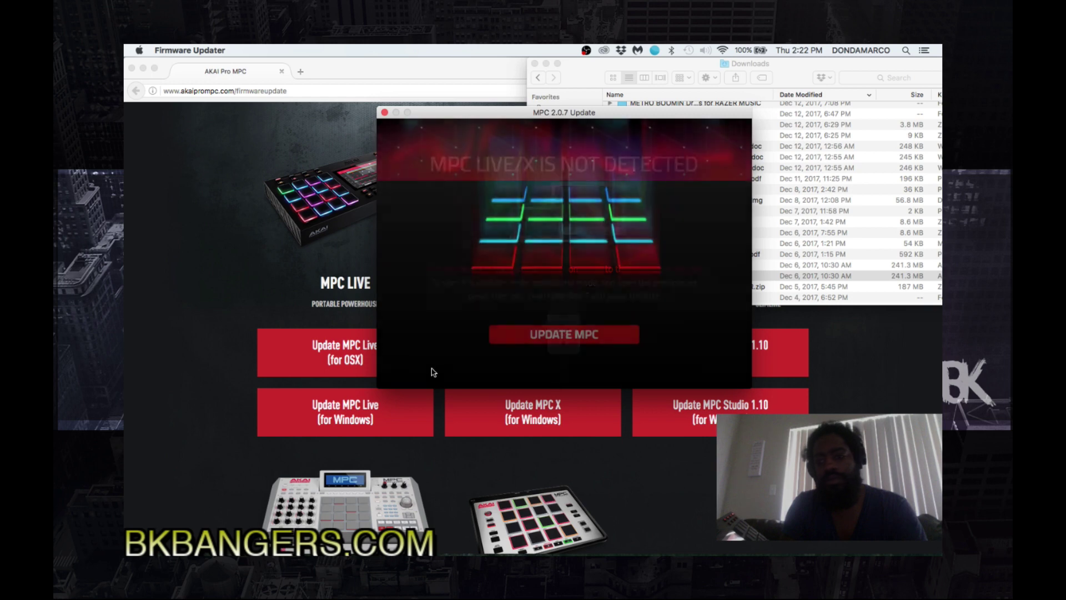
click(431, 369)
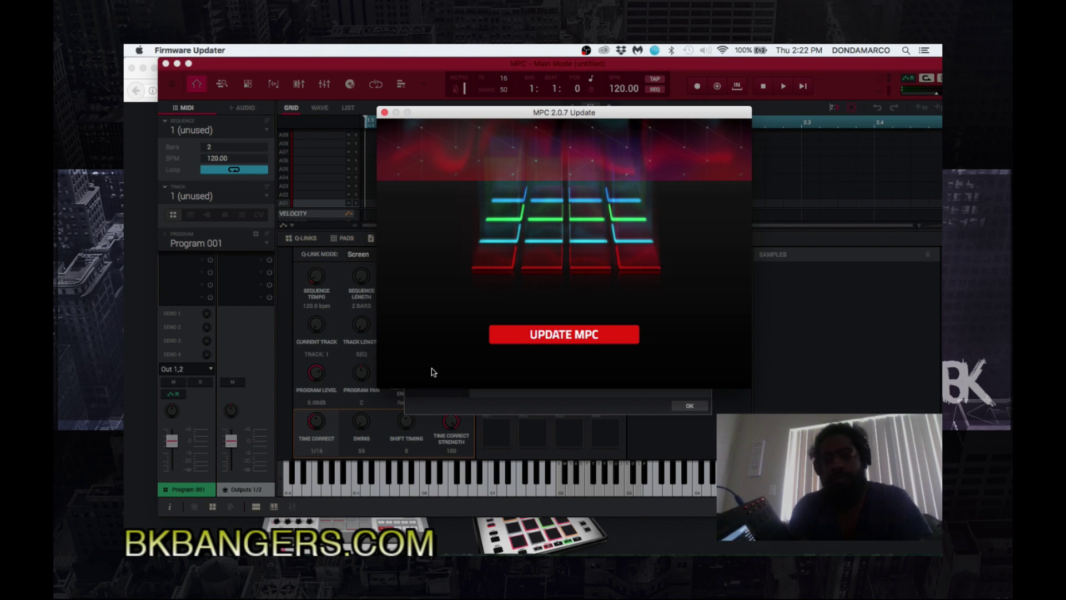
click(441, 404)
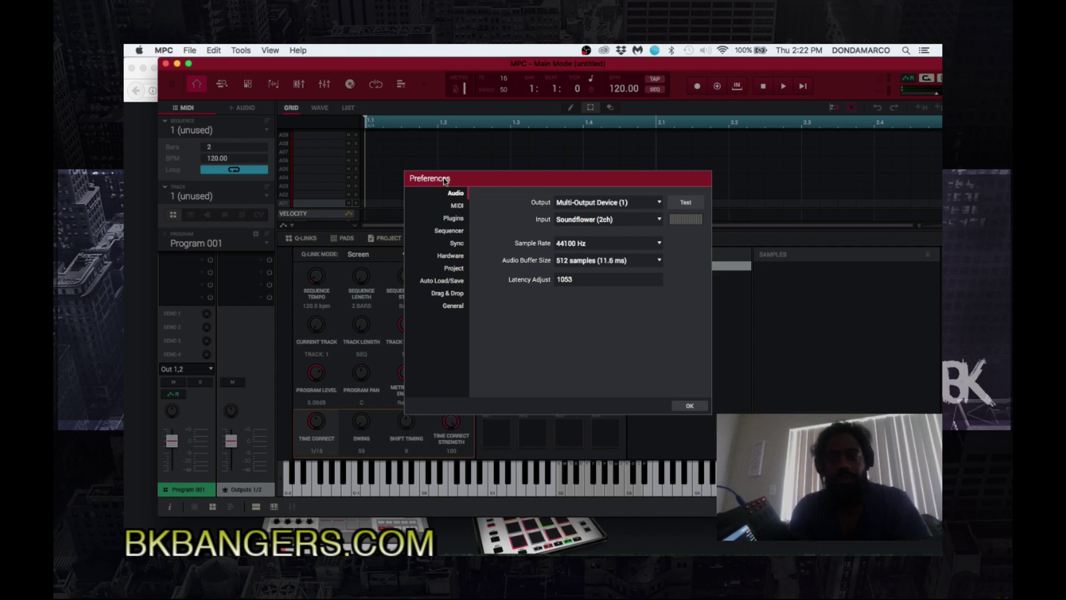
key(ctrl+Up)
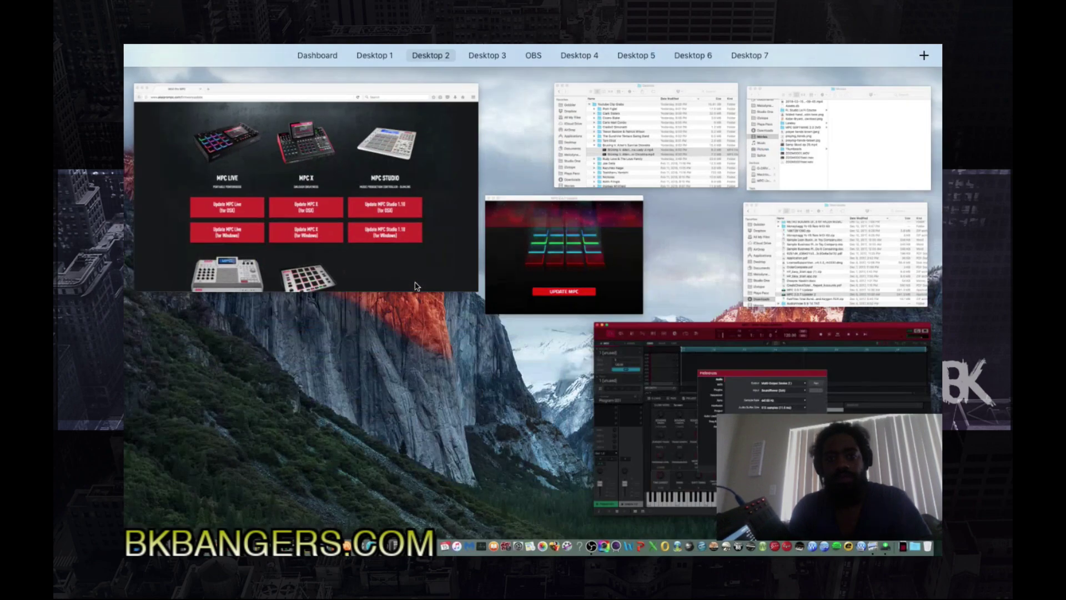
click(545, 211)
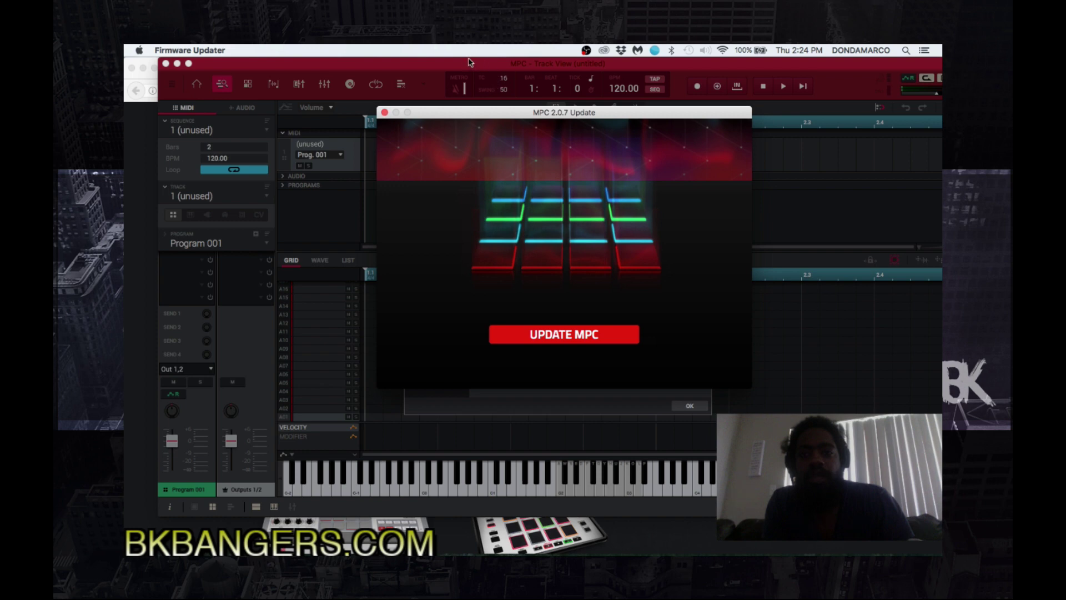
Step: Switch to the MPC application, close its Preferences dialog and quit it
click(454, 73)
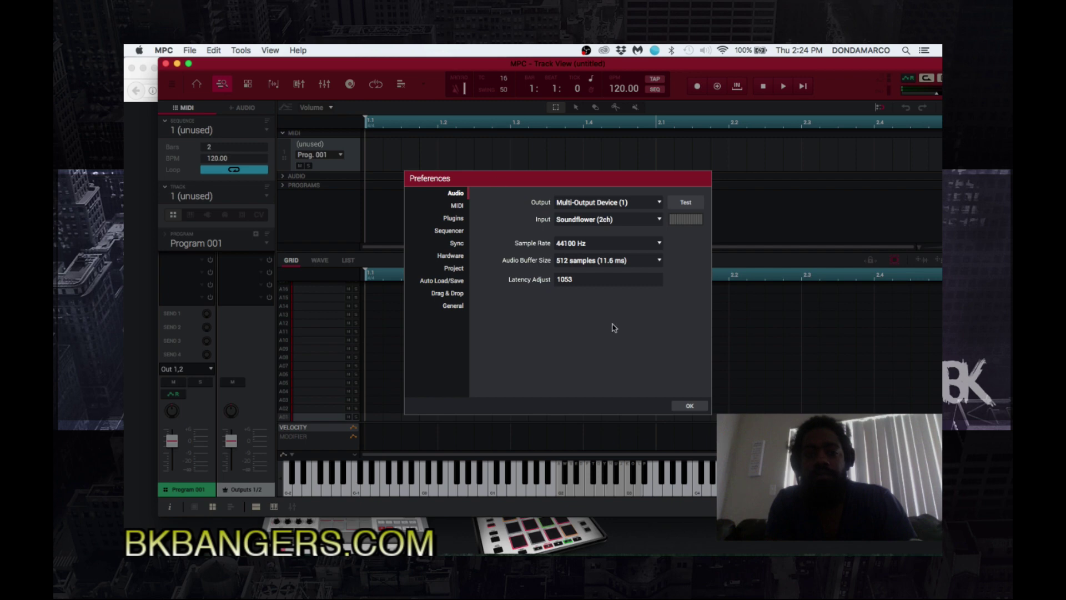
click(689, 405)
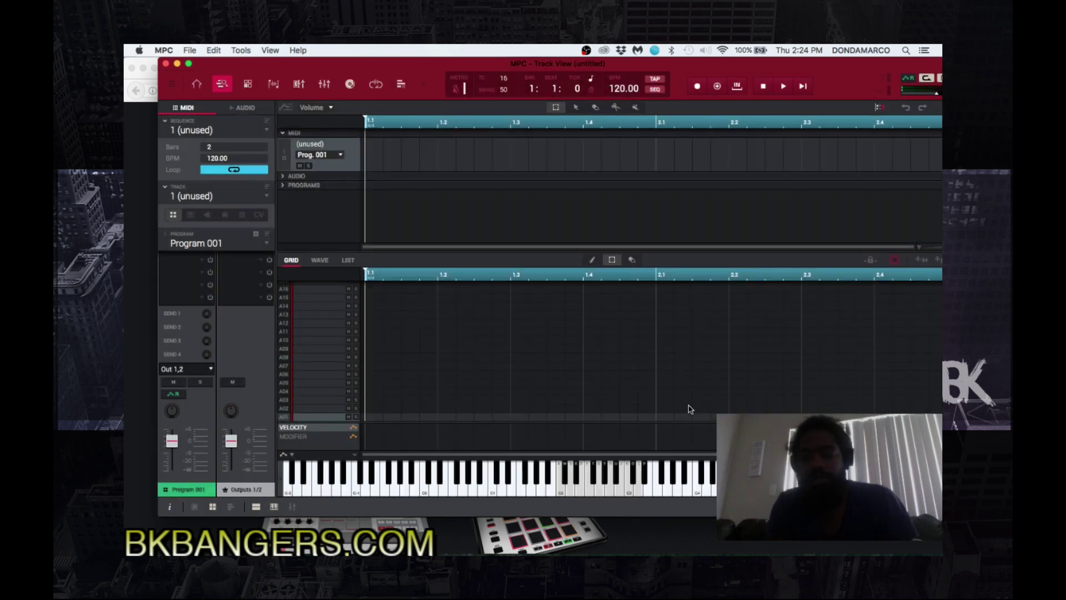
key(e)
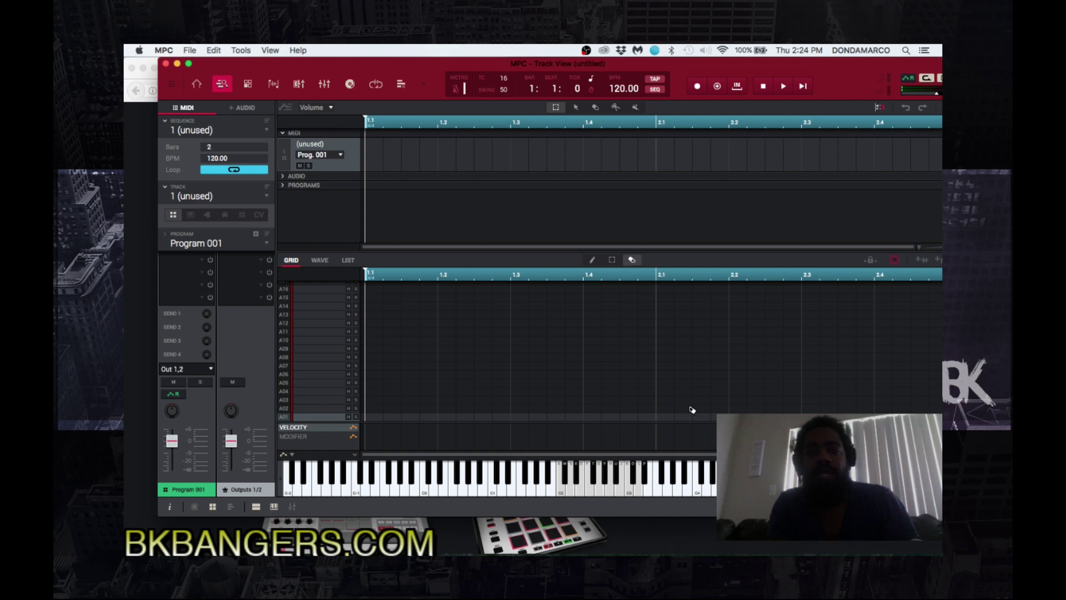
key(super+comma)
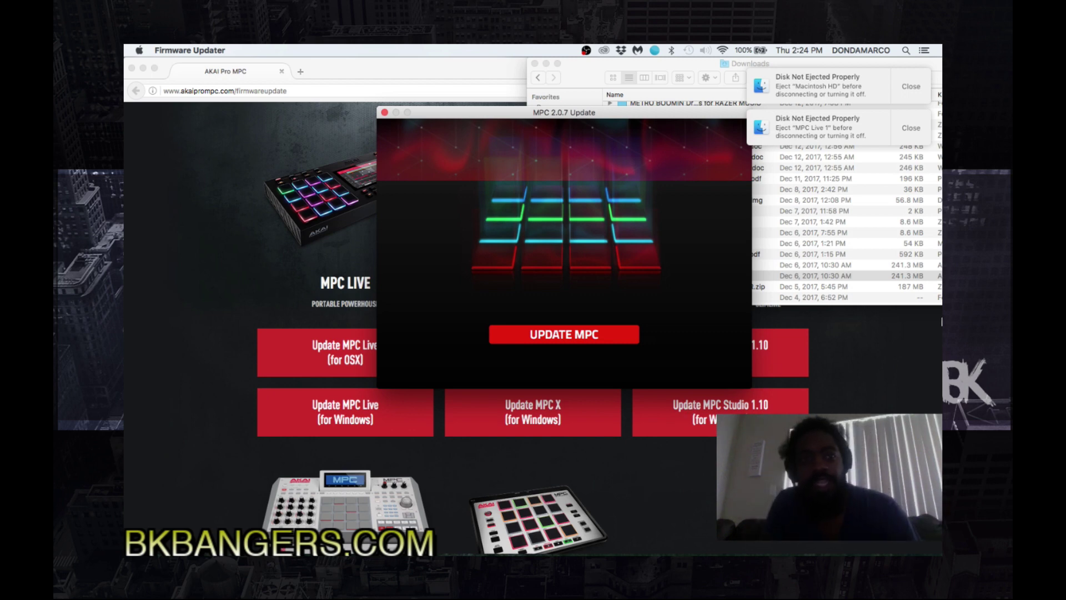
Step: Dismiss the two Disk Not Ejected Properly notifications and bring the MPC 2.0.7 Update window back to the front
click(906, 96)
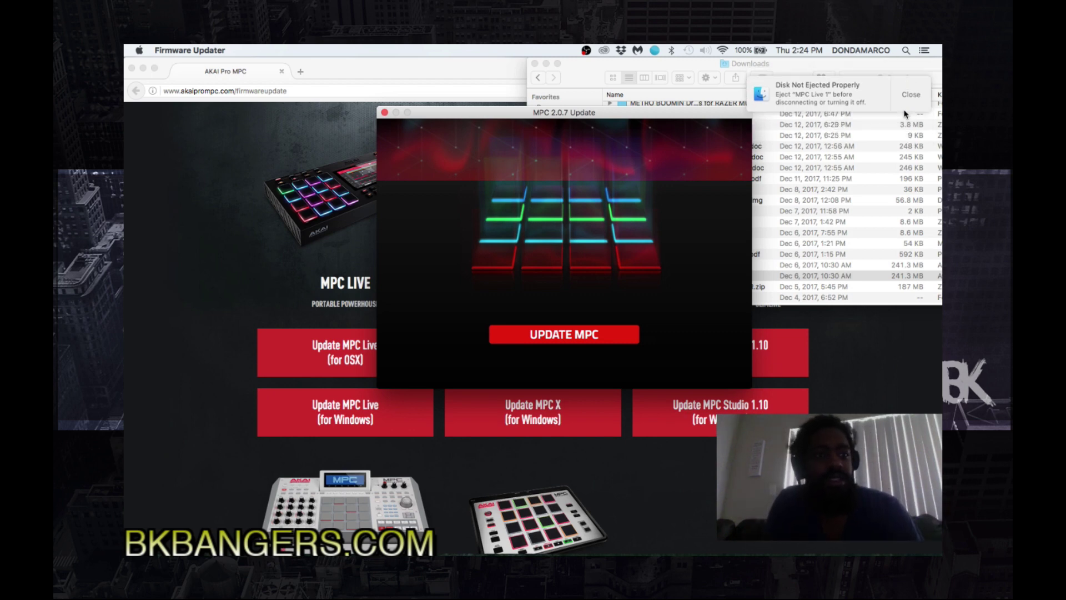
click(906, 95)
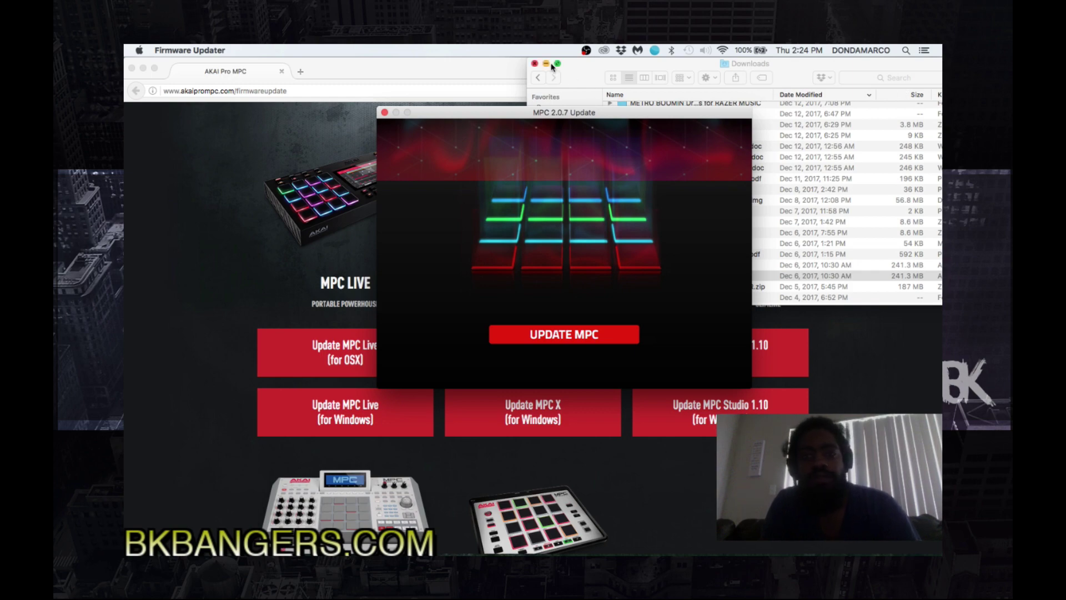
click(499, 68)
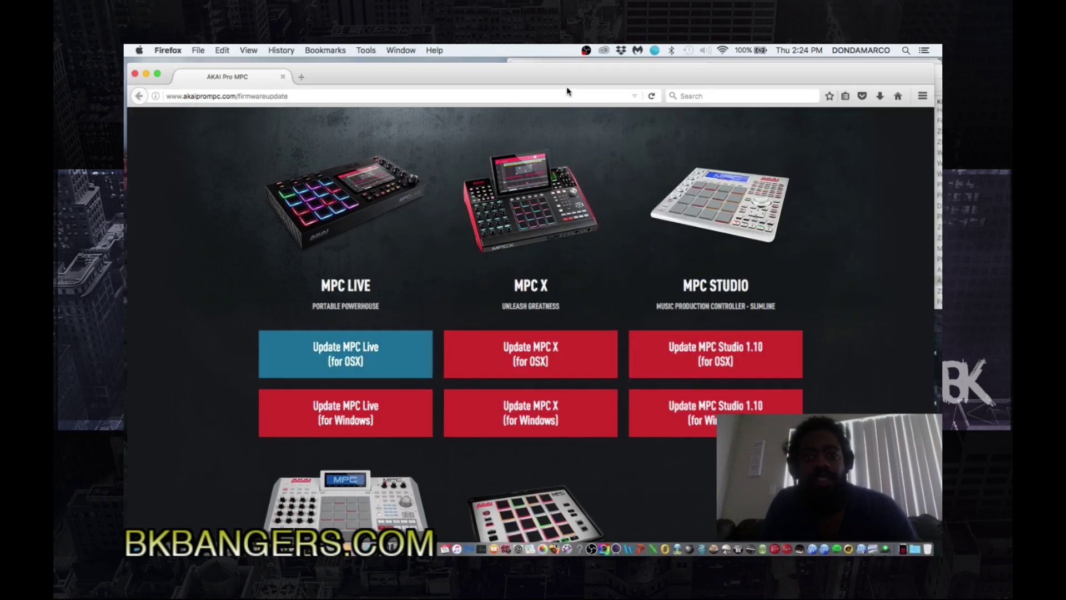
key(ctrl+Up)
click(267, 132)
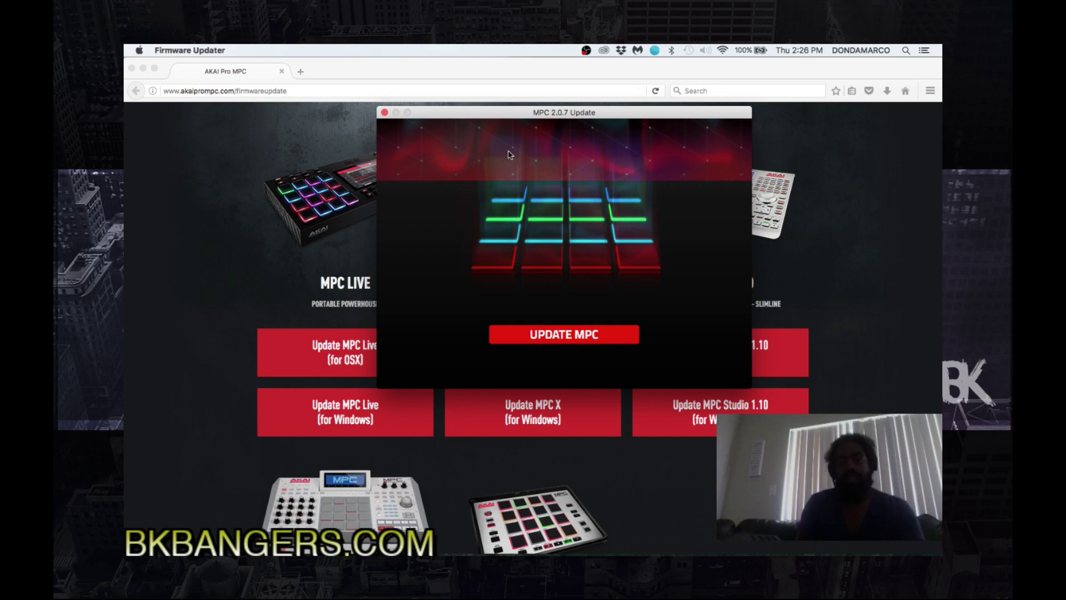
key(ctrl+Up)
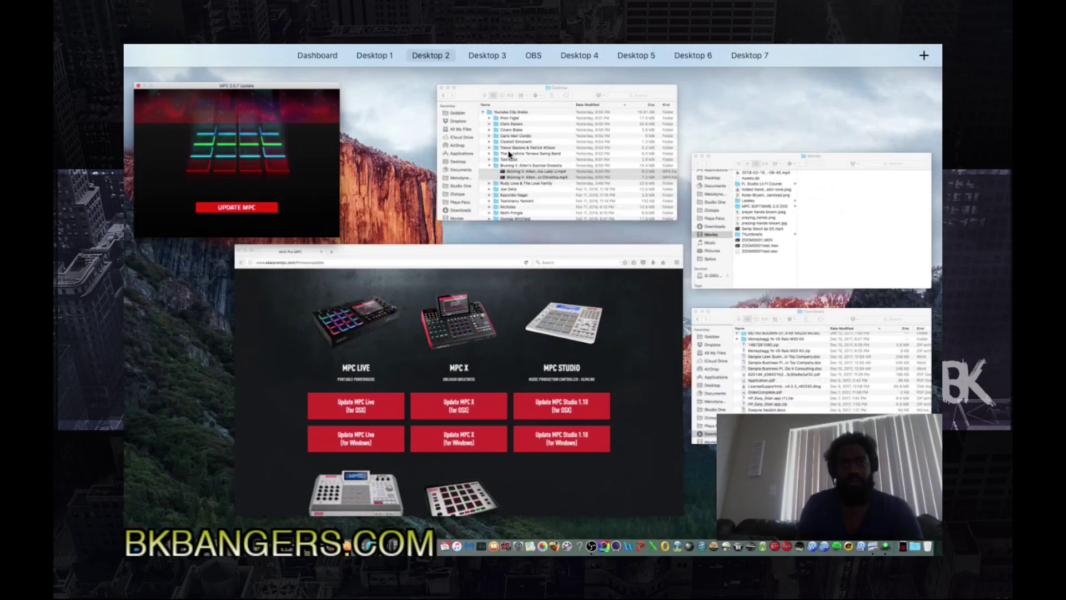
click(536, 154)
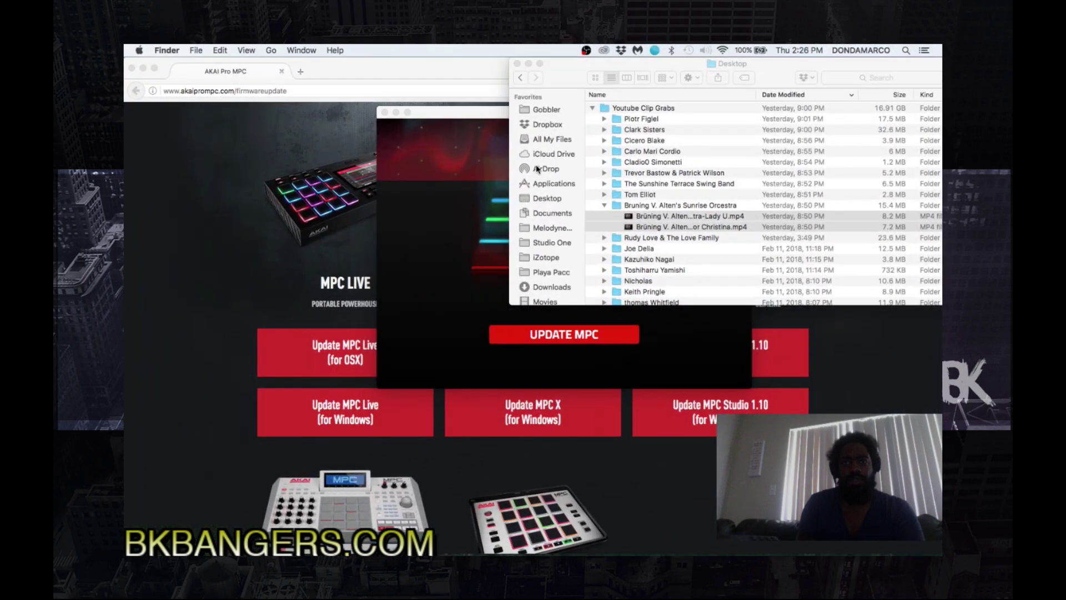
scroll(555, 208, down, 3)
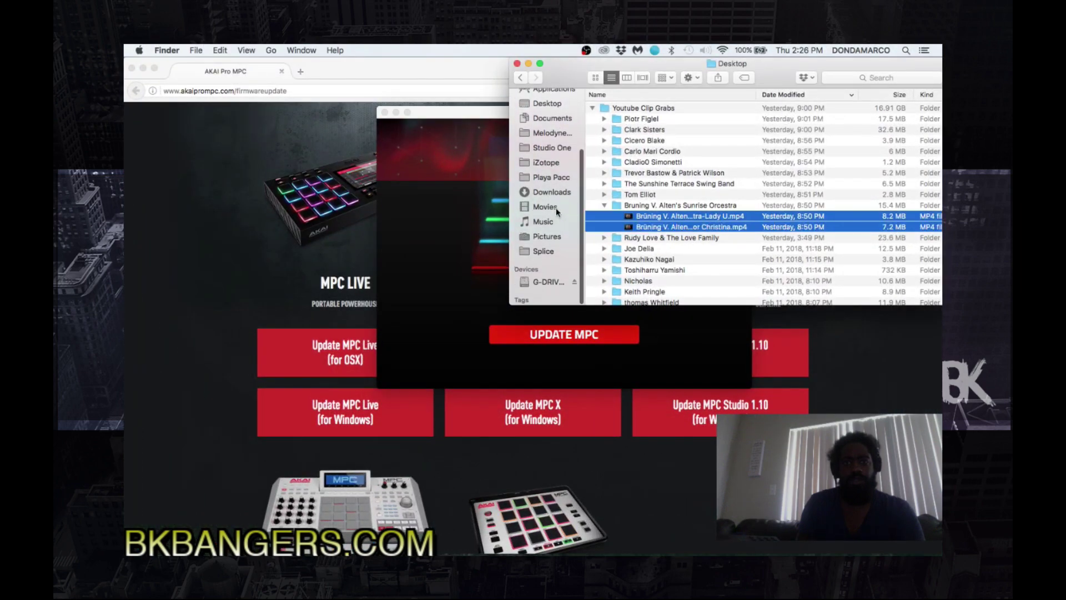
click(456, 123)
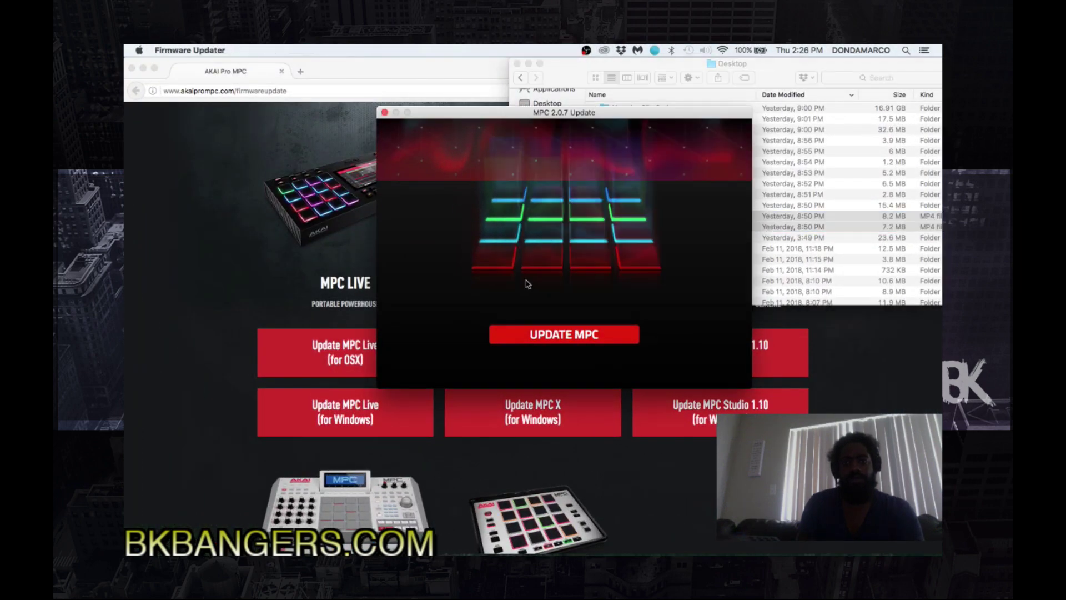
Step: Run the MPC 2.0.7 firmware update on the connected MPC Live and finish the updater
click(546, 333)
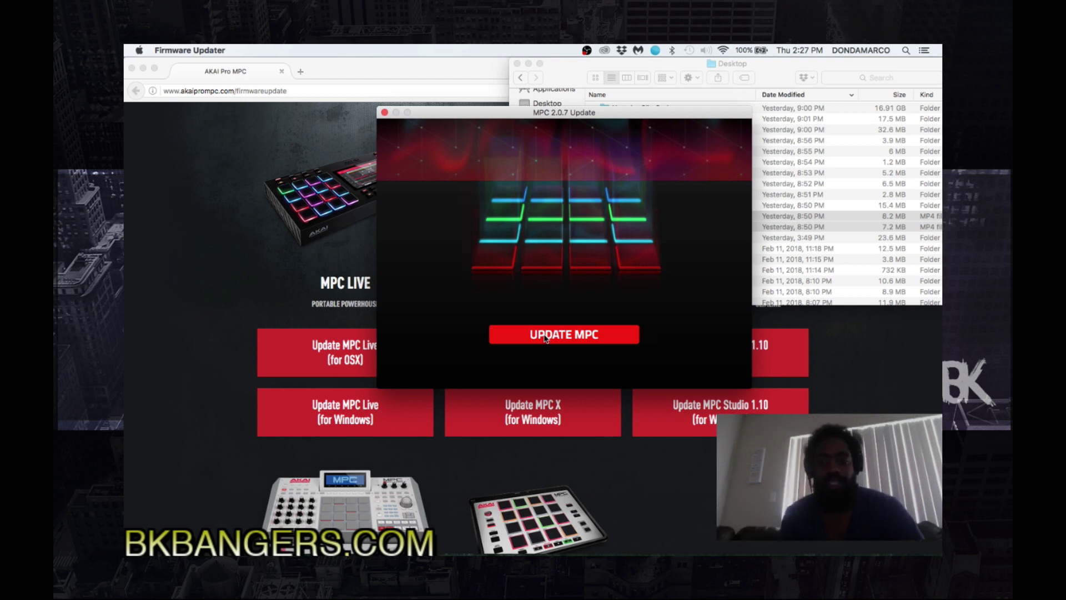
click(545, 338)
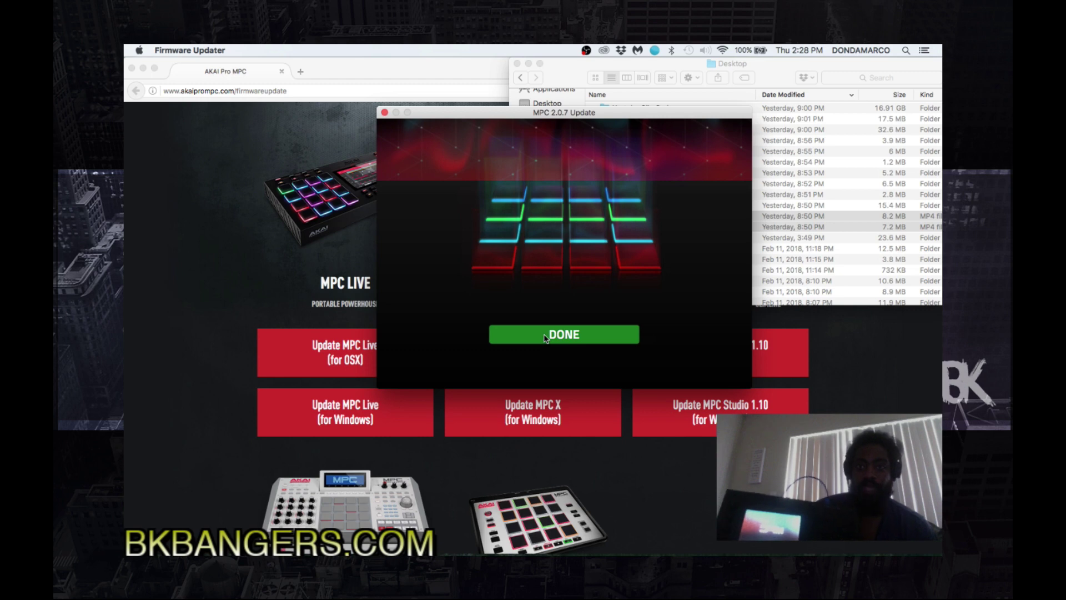
click(544, 336)
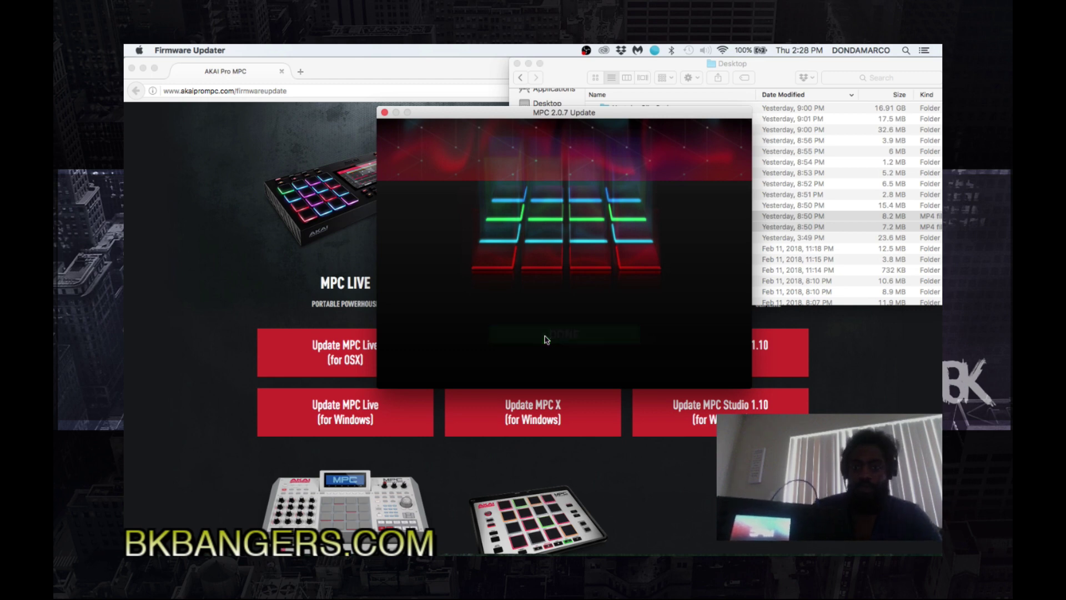
Step: Look over the open windows and desktops, return to Firefox, and launch the MPC application again
click(461, 73)
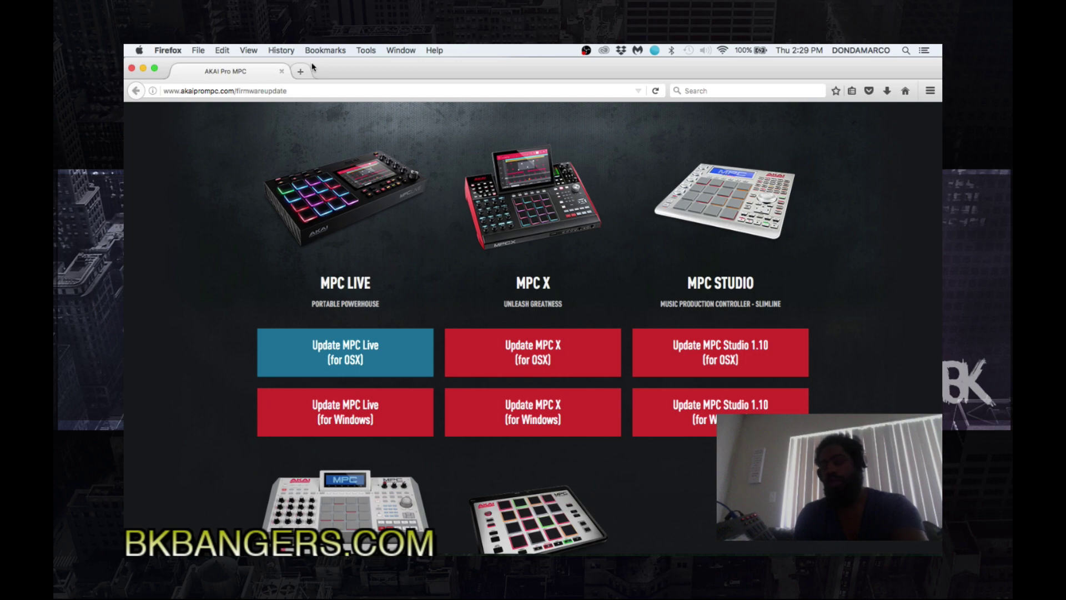
key(ctrl+Up)
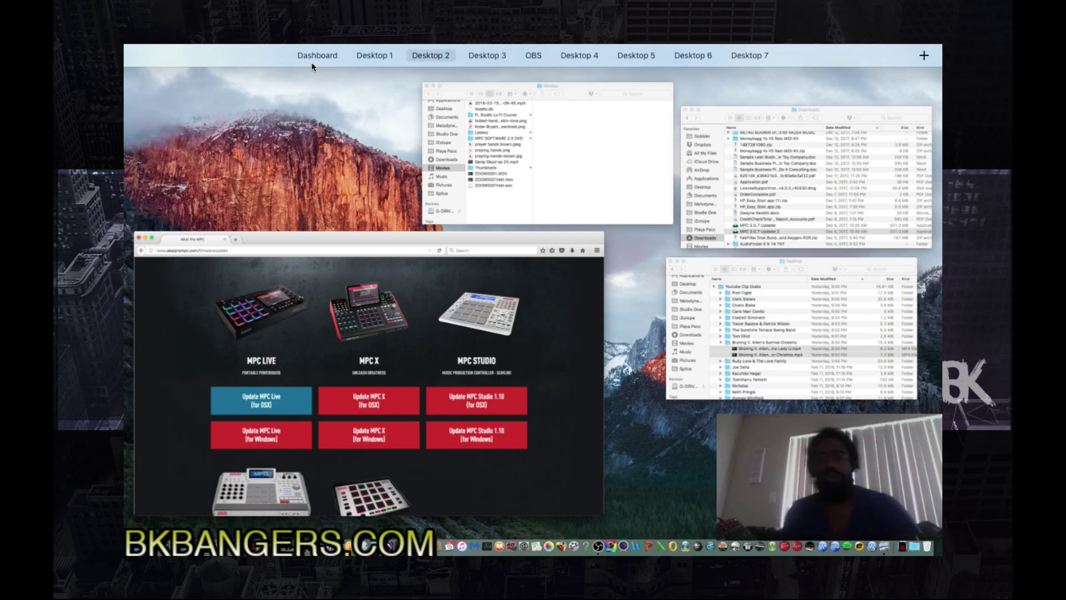
mouse_move(435, 45)
click(923, 85)
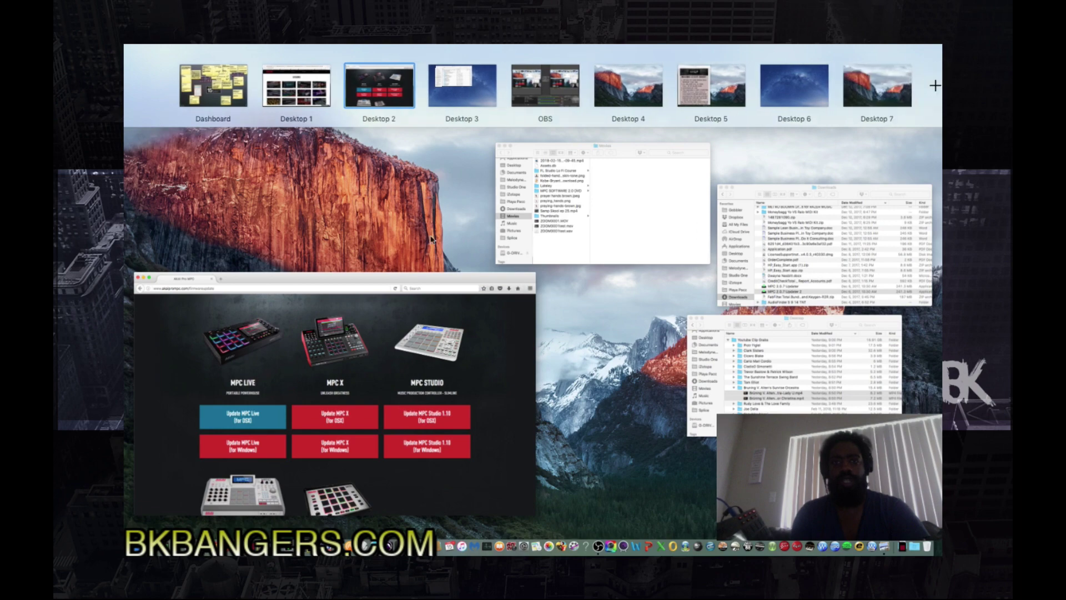
click(431, 271)
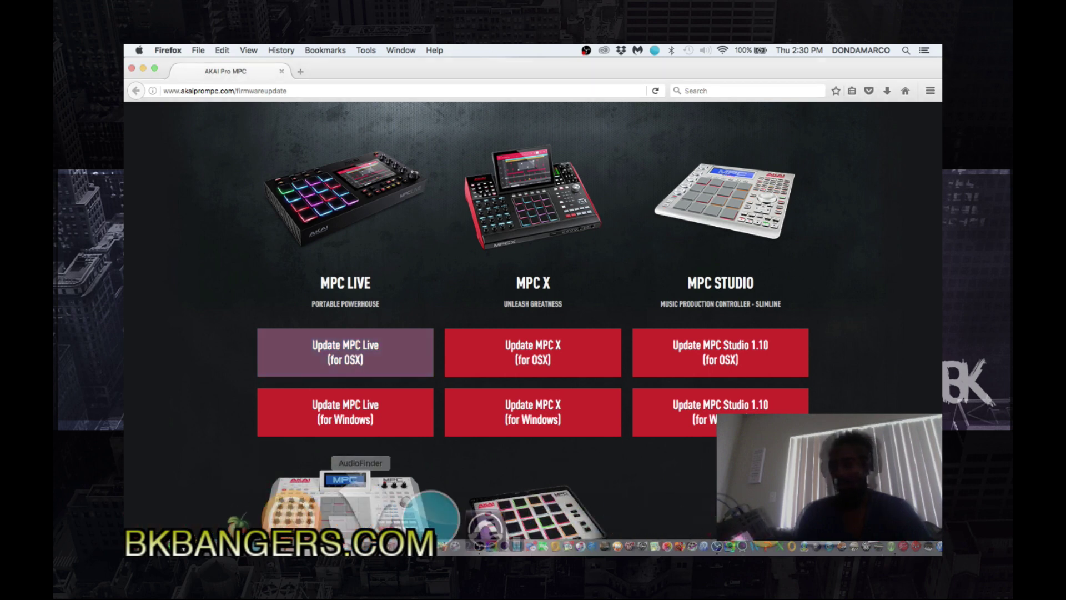
click(300, 502)
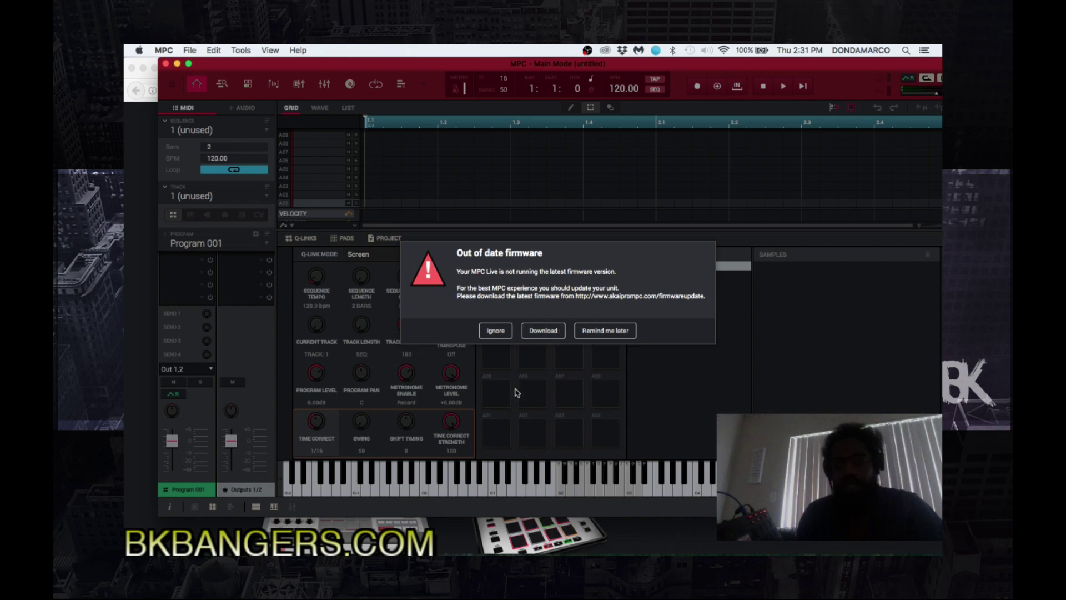
Step: Choose to download the firmware in MPC's out-of-date firmware alert and look over the MPC Live updates on the firmware page
key(ctrl+Up)
click(435, 249)
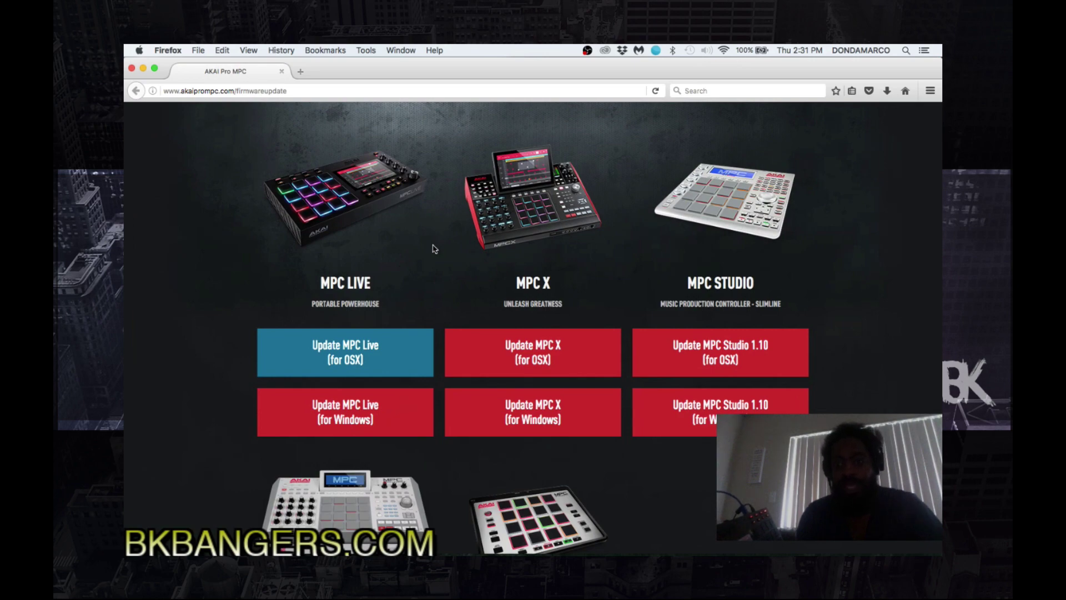
key(ctrl+Up)
click(486, 223)
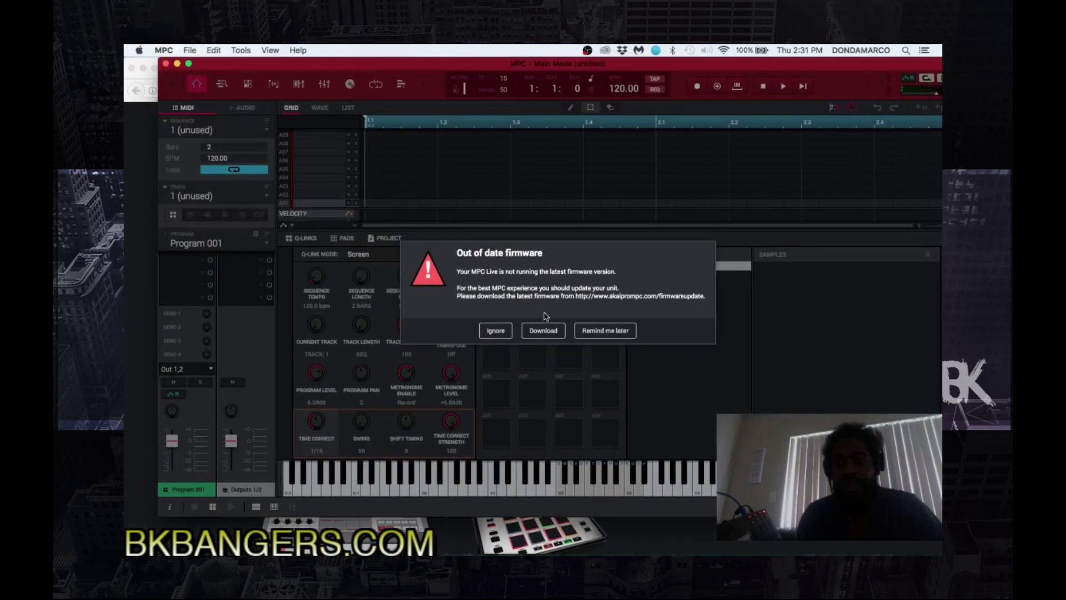
click(546, 333)
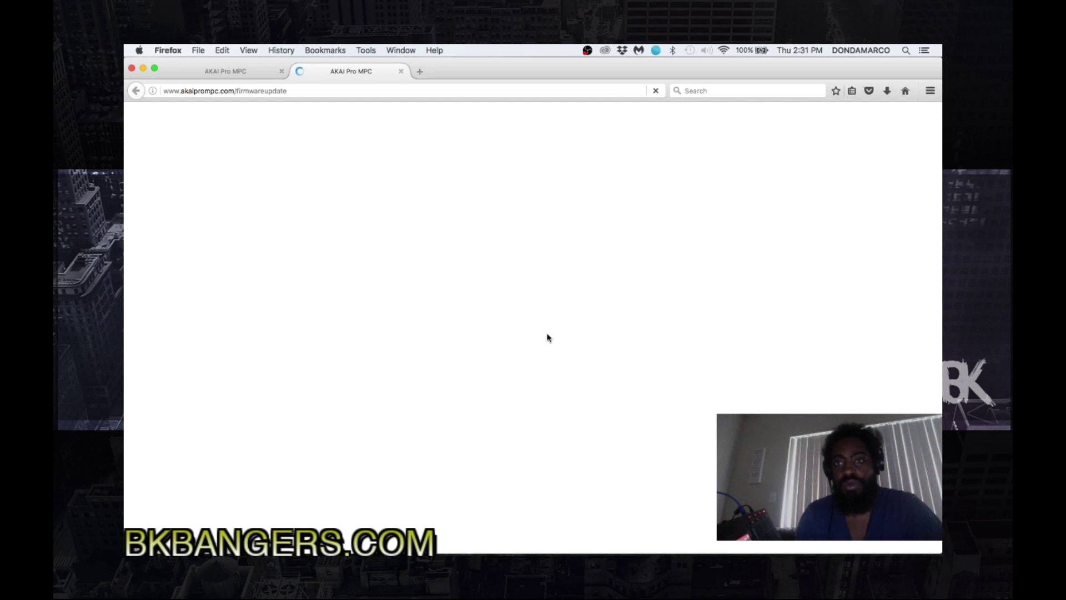
scroll(339, 305, down, 5)
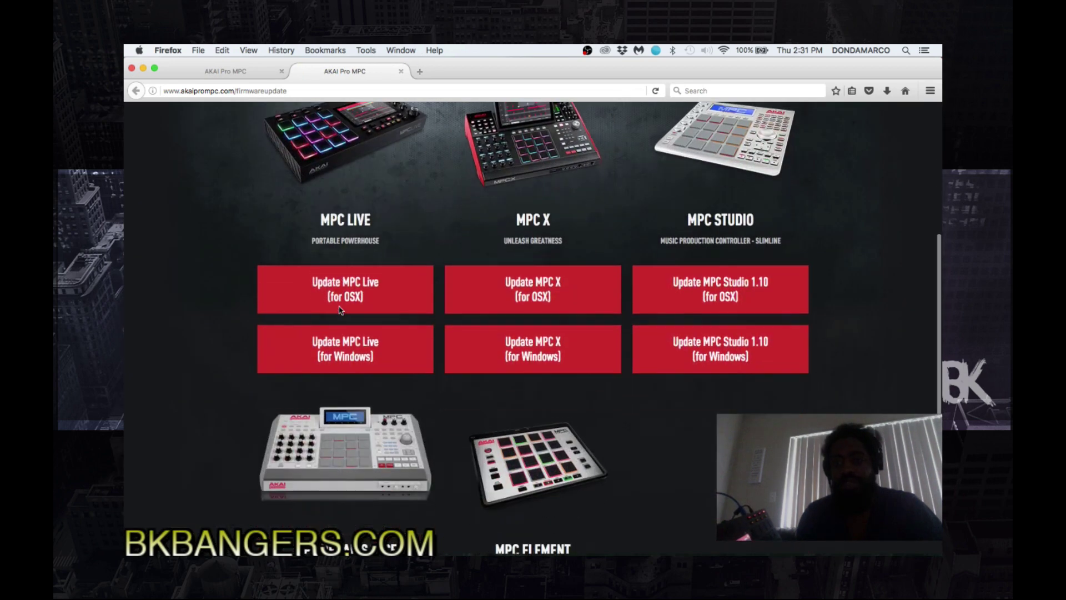
scroll(338, 305, up, 2)
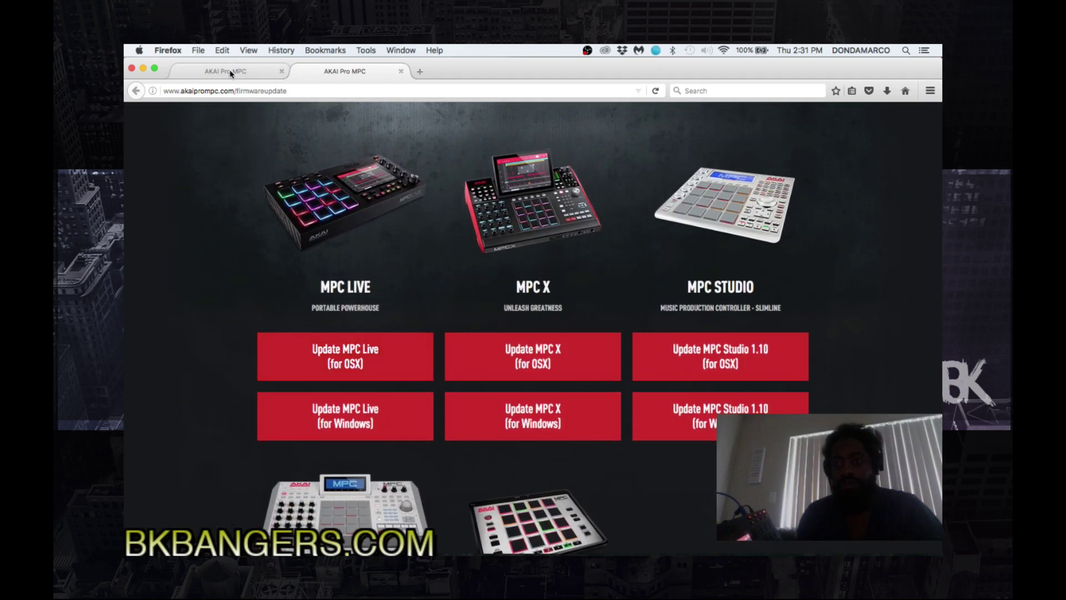
Step: Download the MPC Live update for OSX from the firmware page, saving MPC2.0.7UpdaterMac.zip, and check the browser's downloads
click(230, 71)
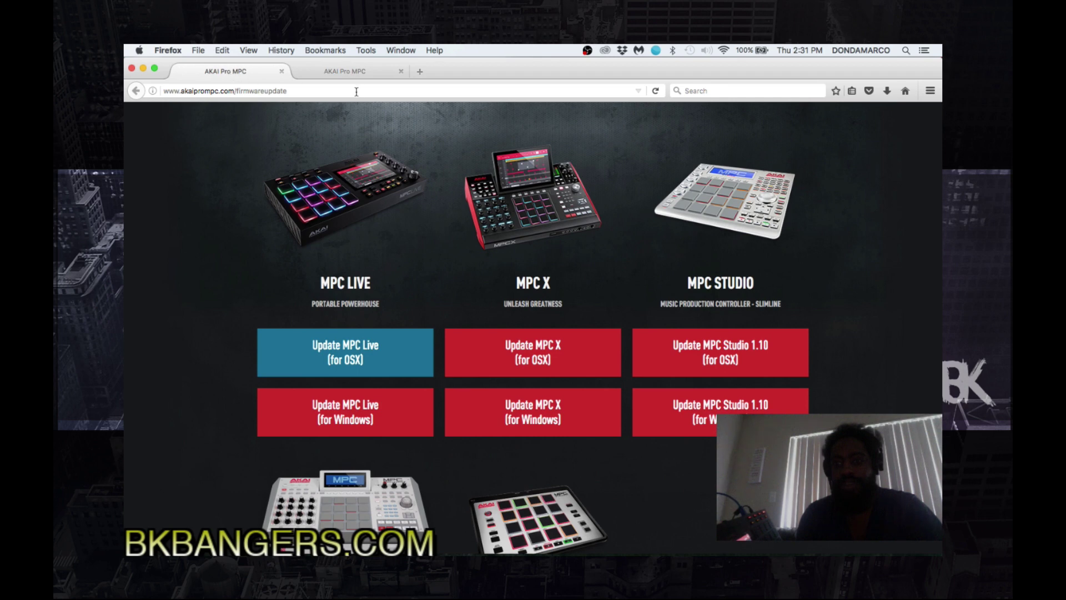
click(360, 72)
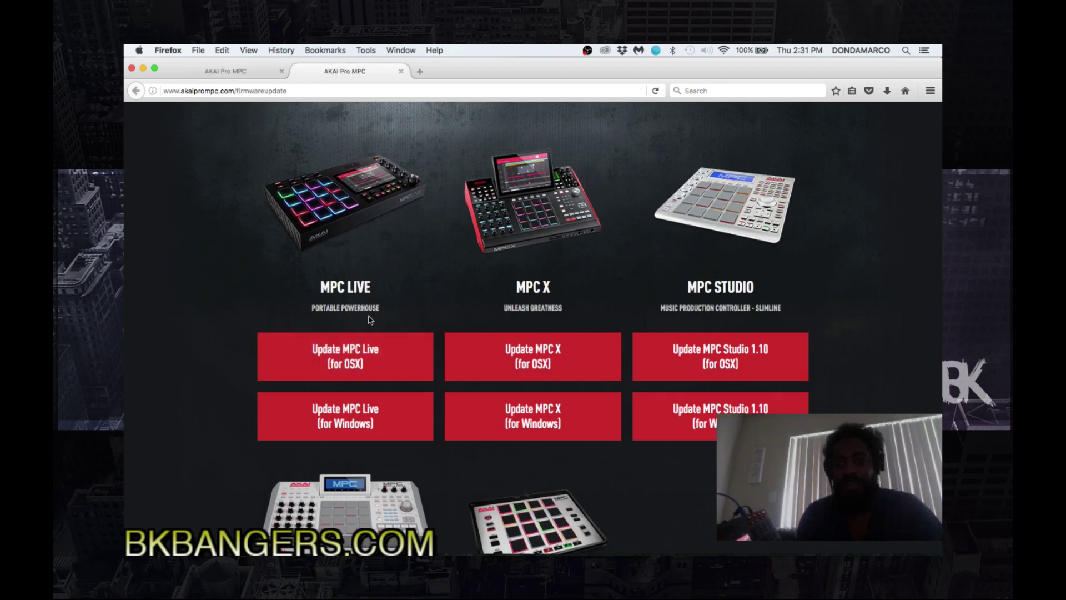
click(366, 358)
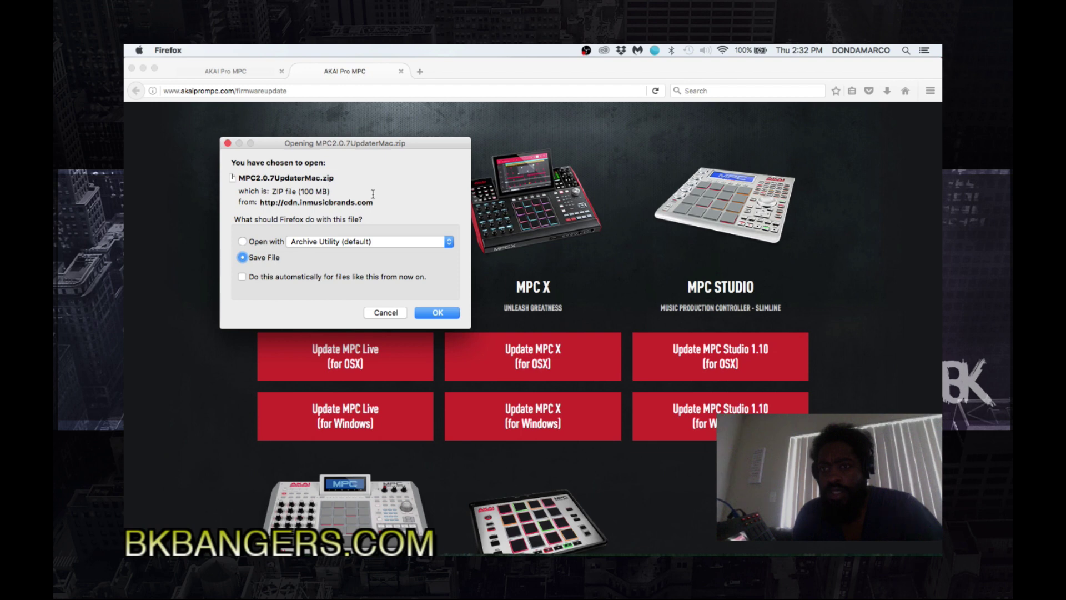
click(431, 319)
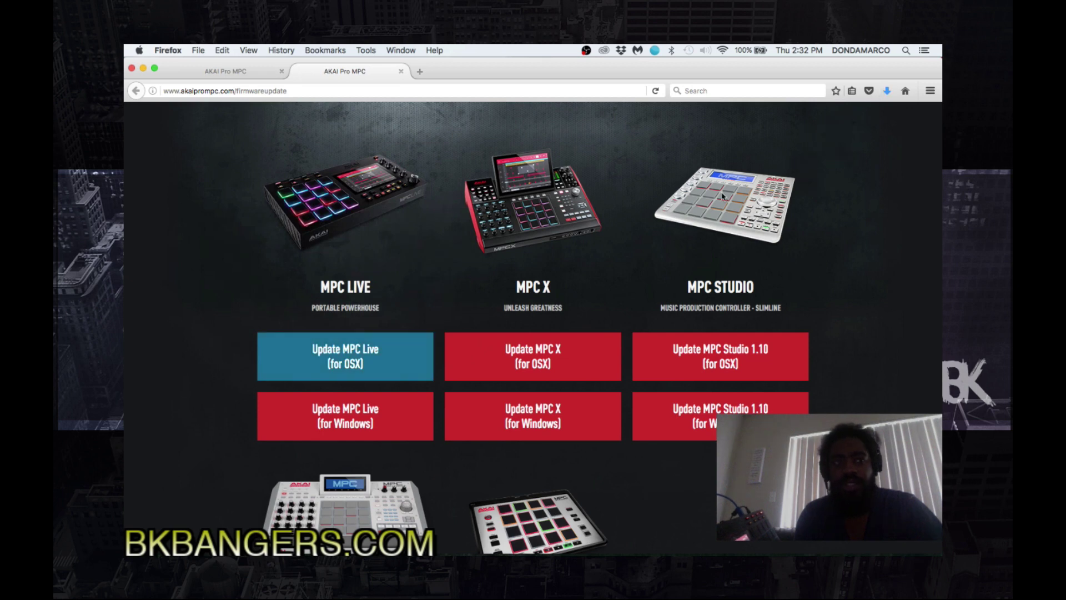
click(887, 91)
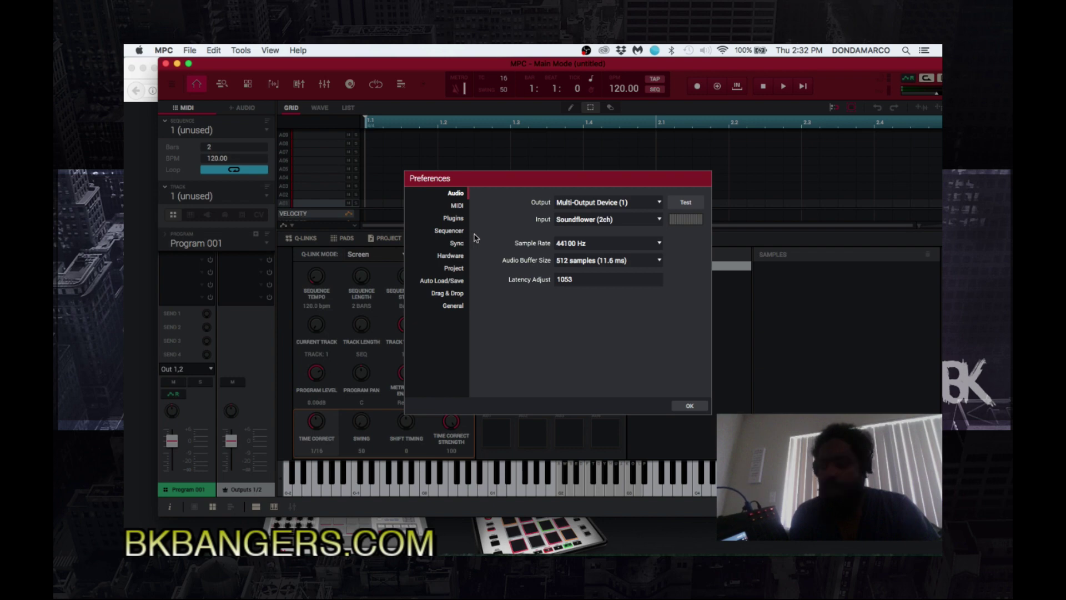
Step: View the Hardware preferences in MPC, close the Preferences dialog and enlarge the MPC window to full screen
click(450, 255)
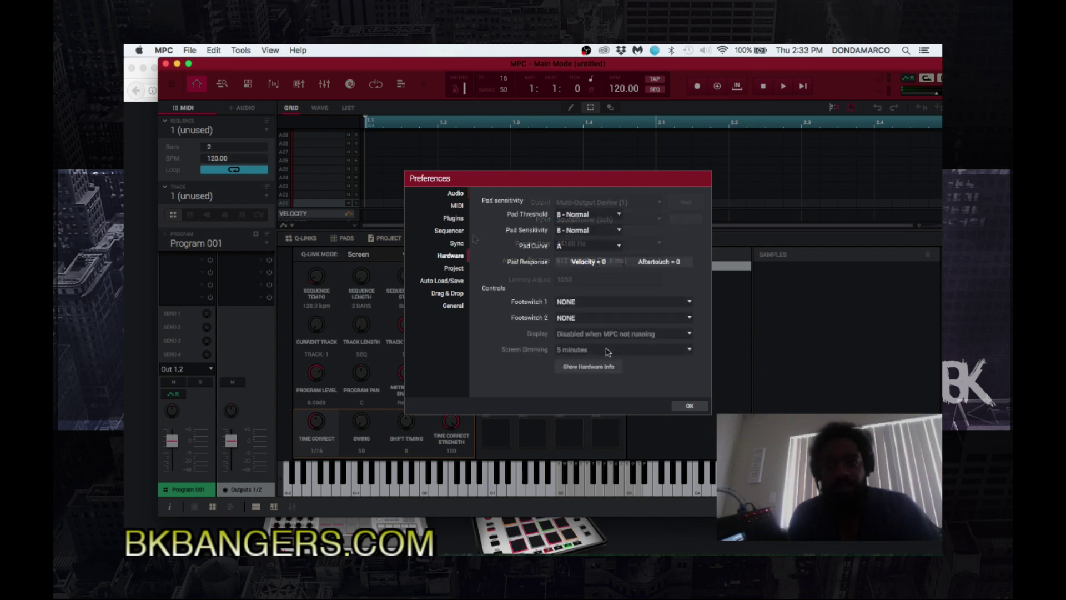
click(689, 406)
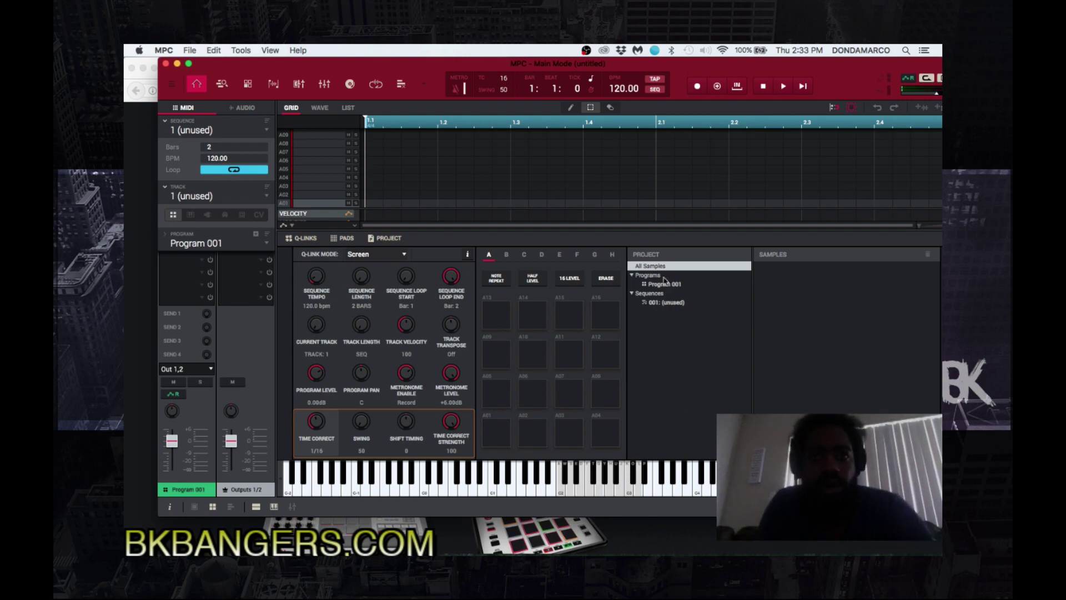
click(190, 64)
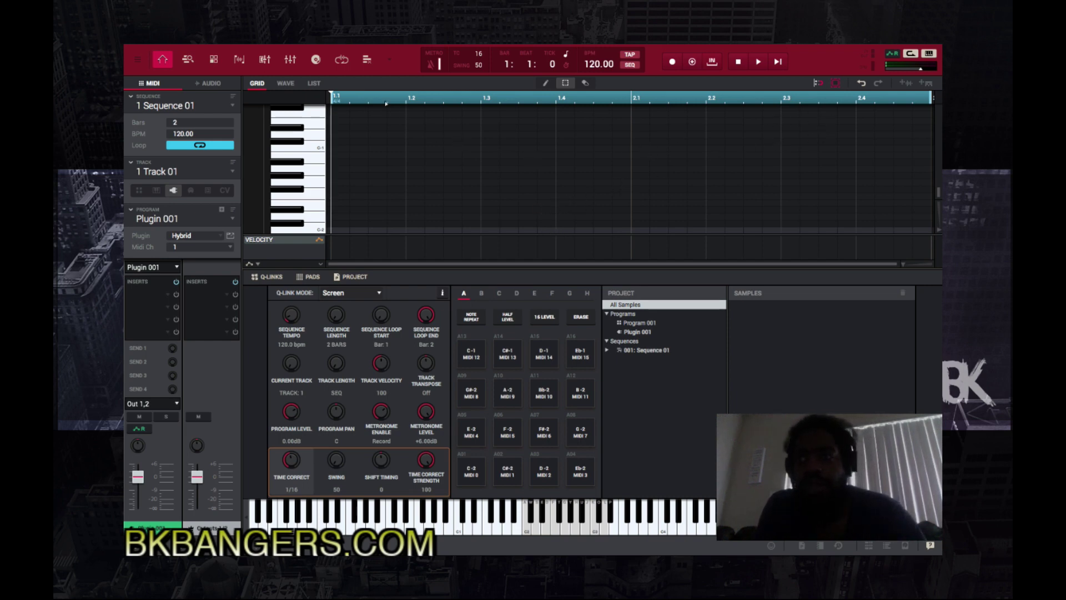
Step: Load Spectrasonics Keyscape from the AudioUnit plugins into the Plugin 001 program on Track 01
click(390, 59)
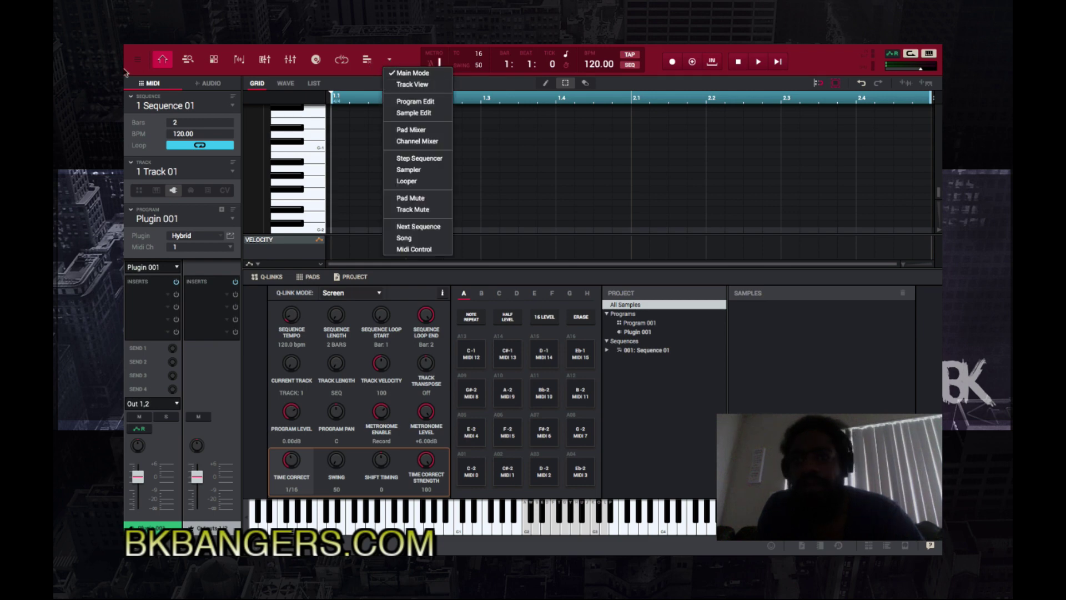
click(125, 71)
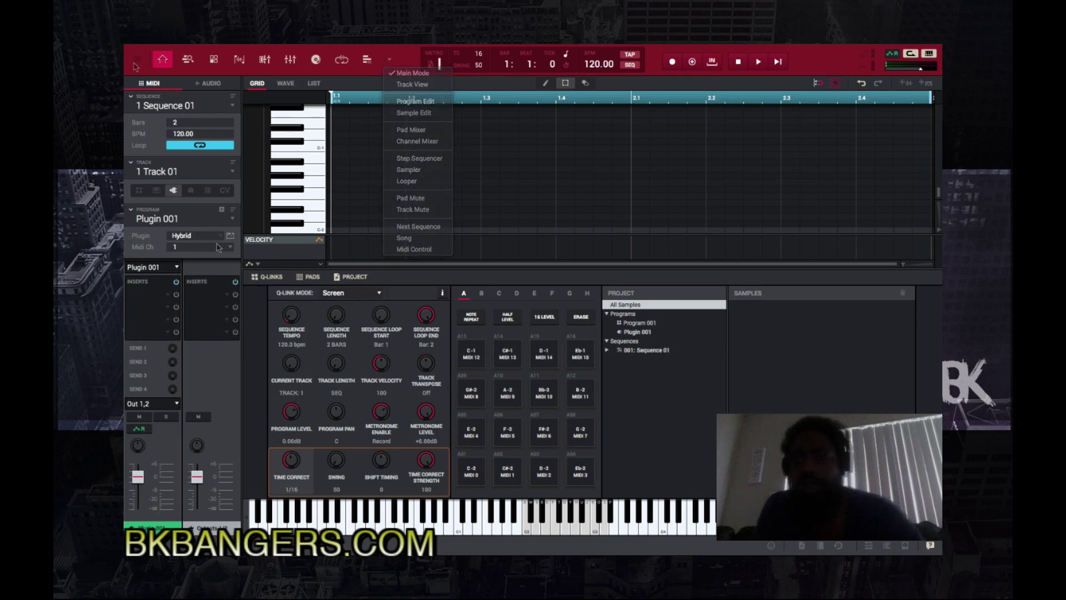
click(221, 239)
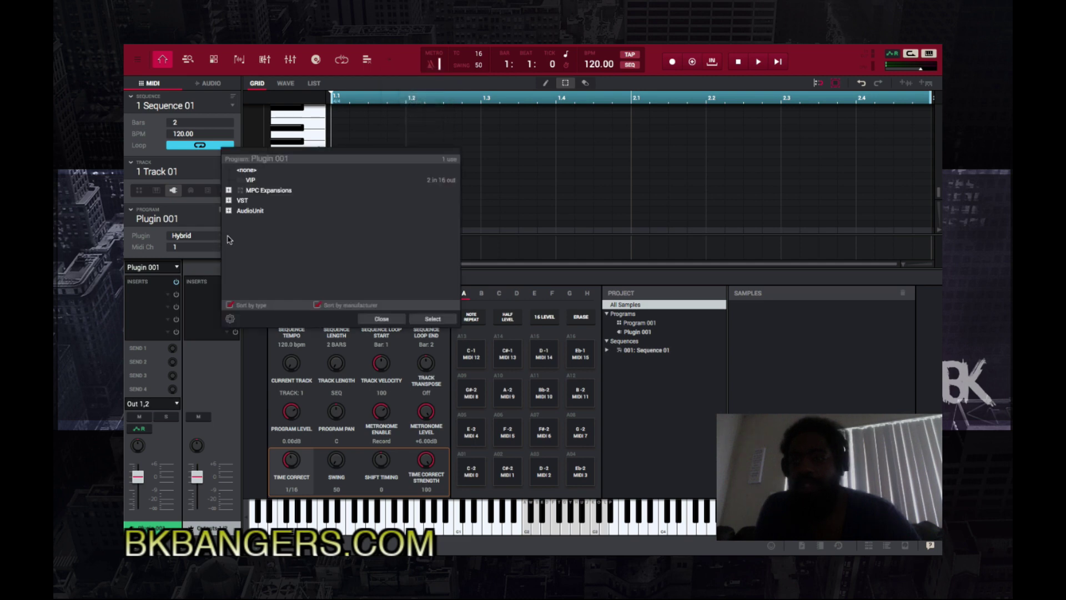
click(229, 211)
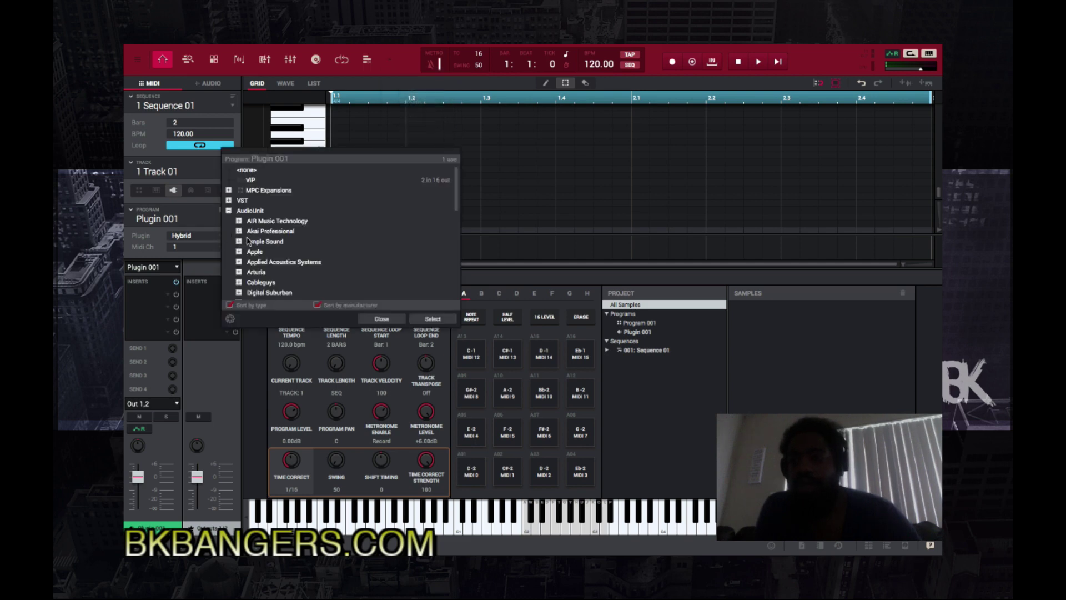
scroll(254, 270, down, 5)
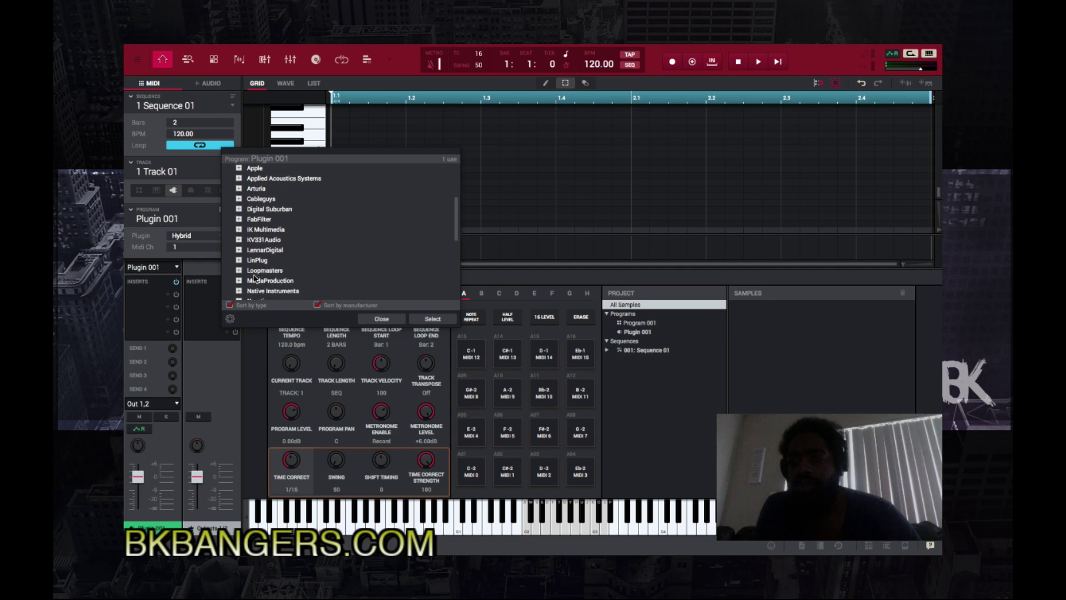
scroll(253, 269, down, 4)
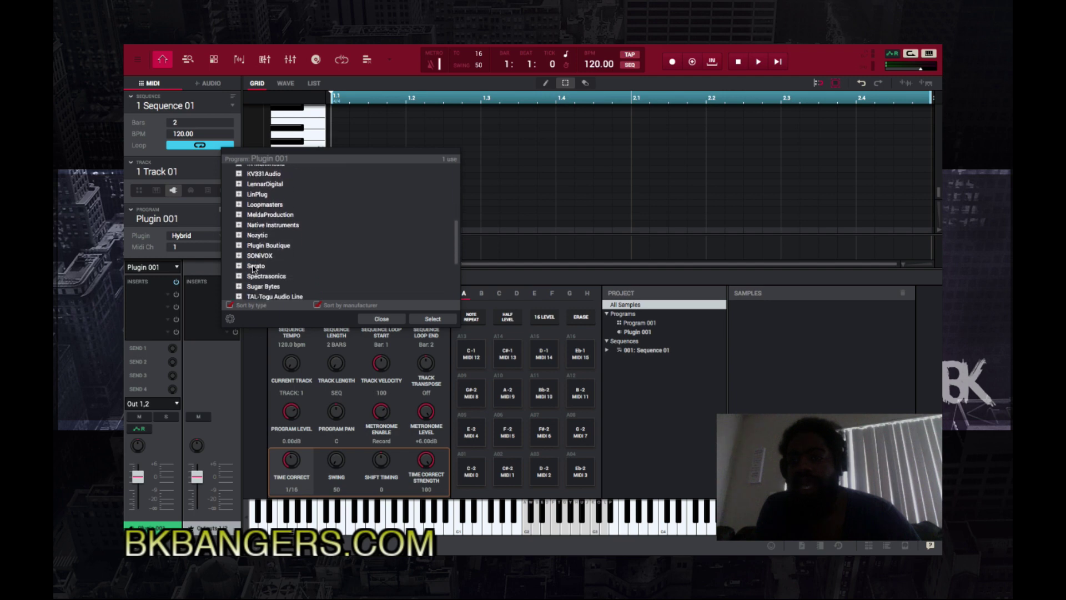
scroll(251, 264, up, 1)
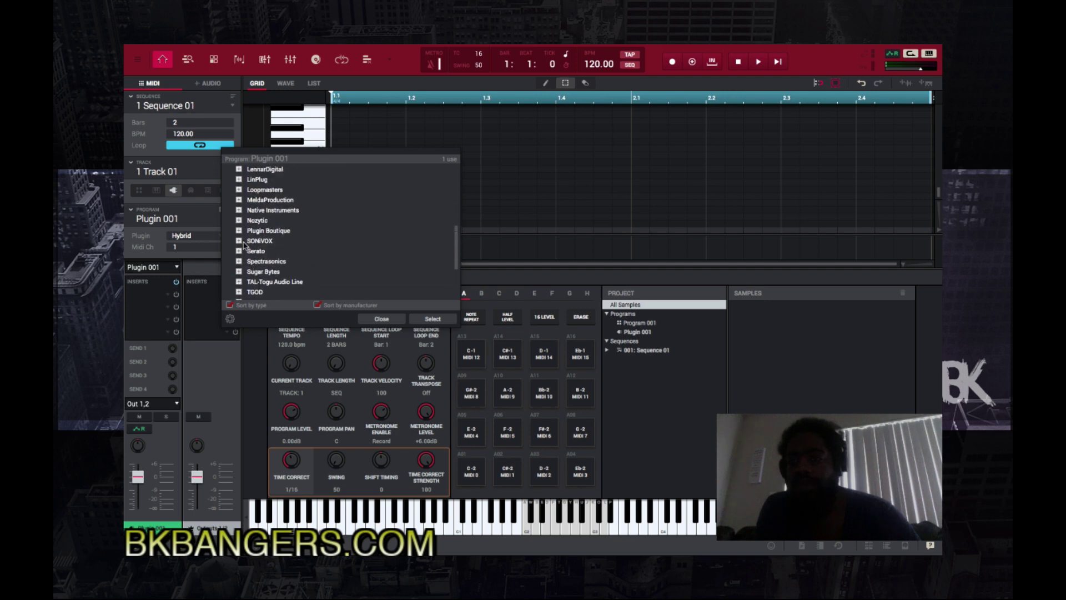
click(239, 262)
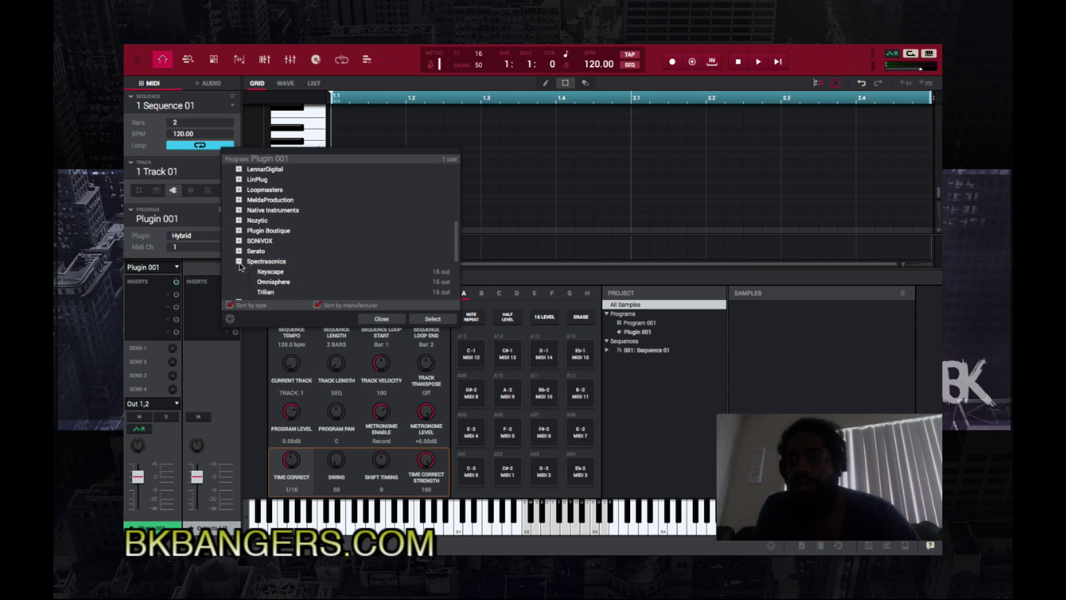
double_click(275, 273)
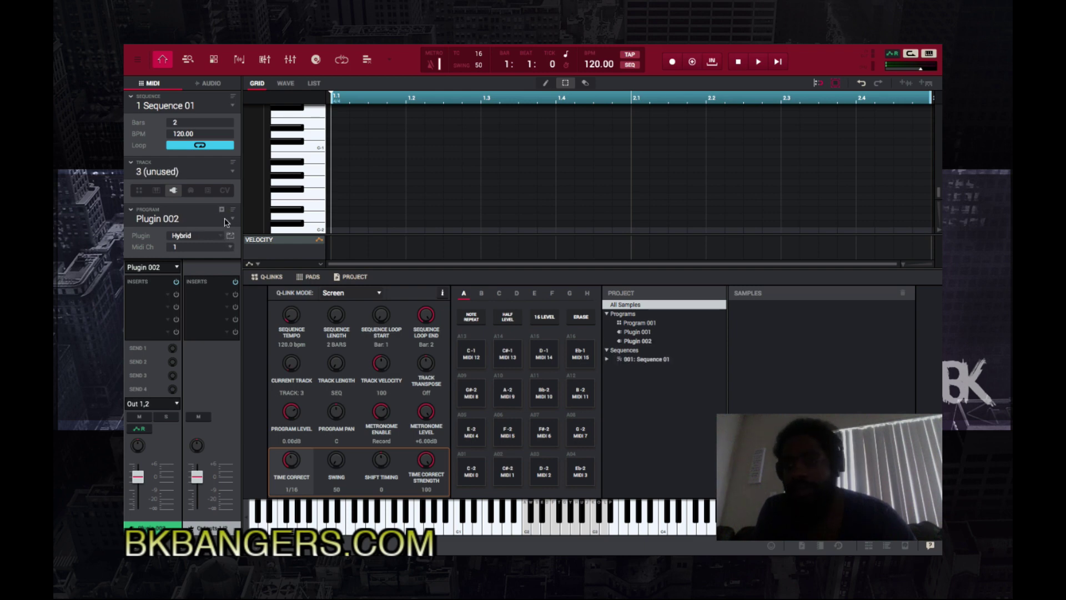
Step: Load Plugin Boutique's Scaler as the plugin for the plugin program on track 3
click(230, 235)
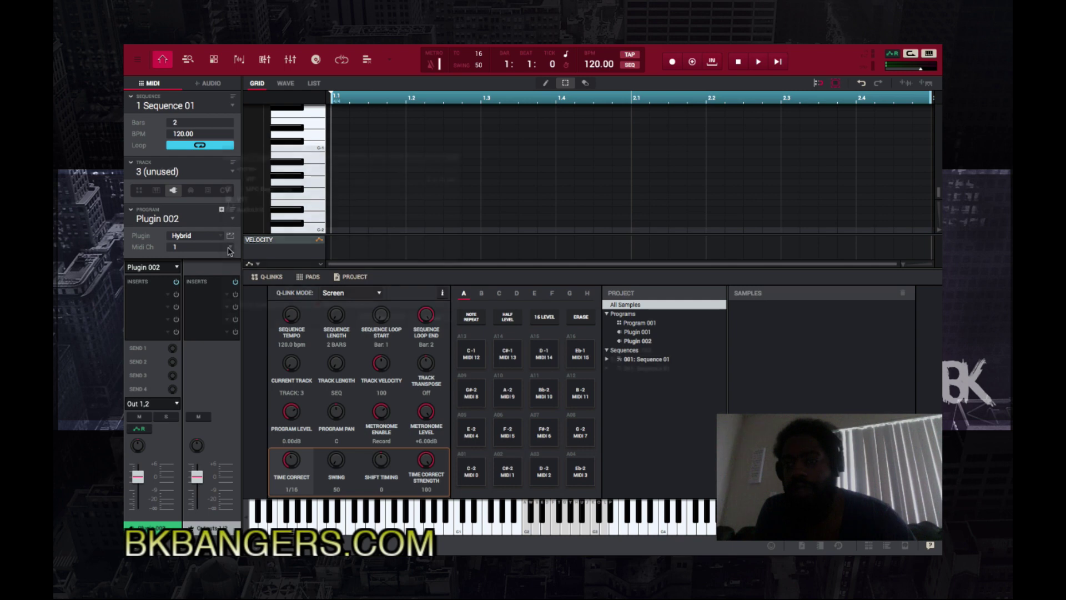
scroll(242, 270, down, 5)
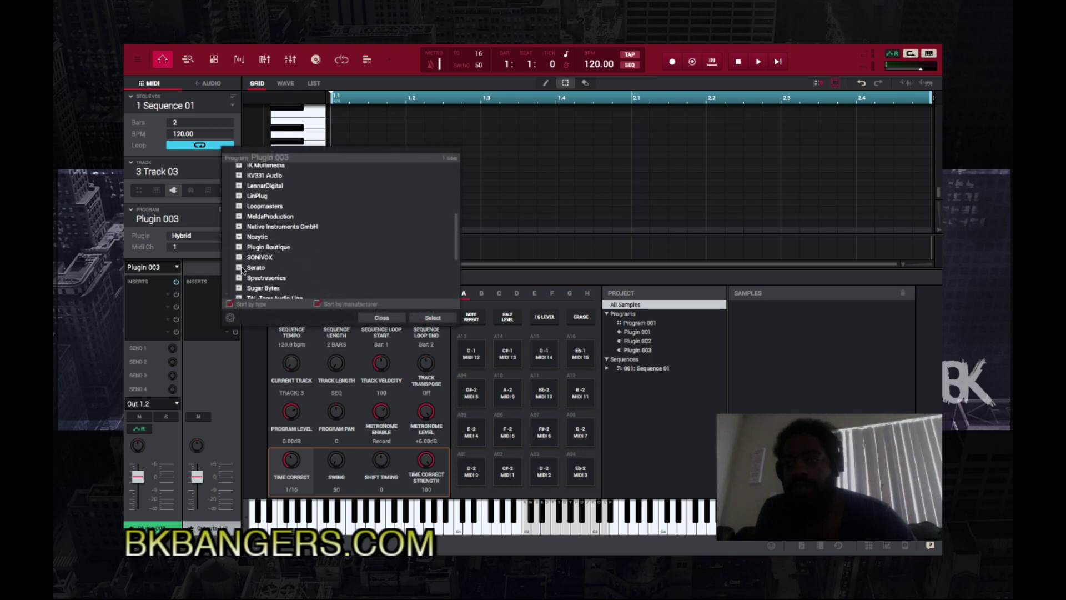
scroll(242, 270, down, 5)
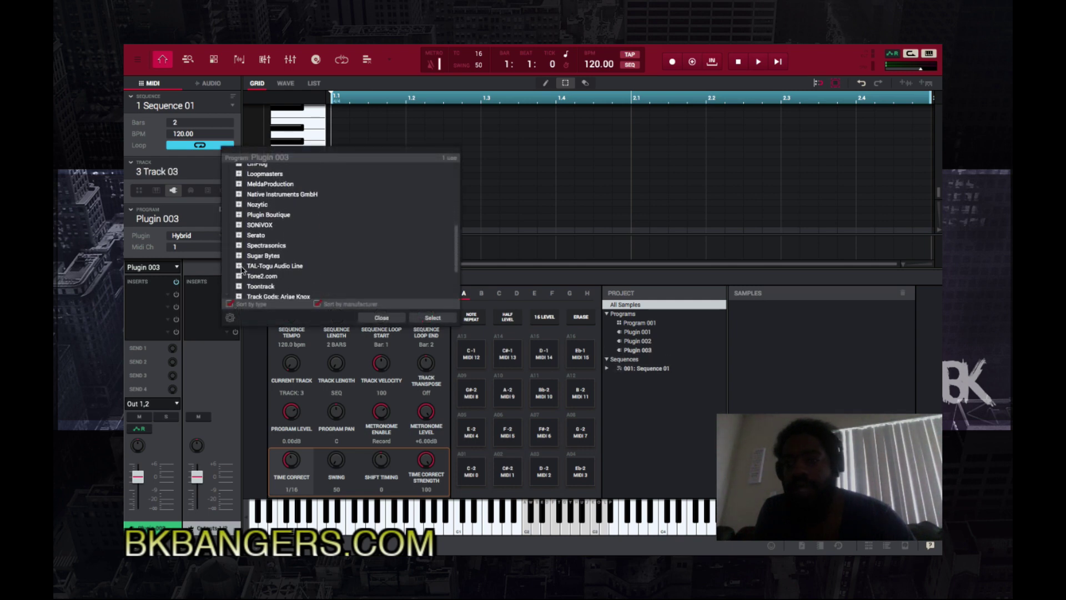
scroll(242, 270, up, 2)
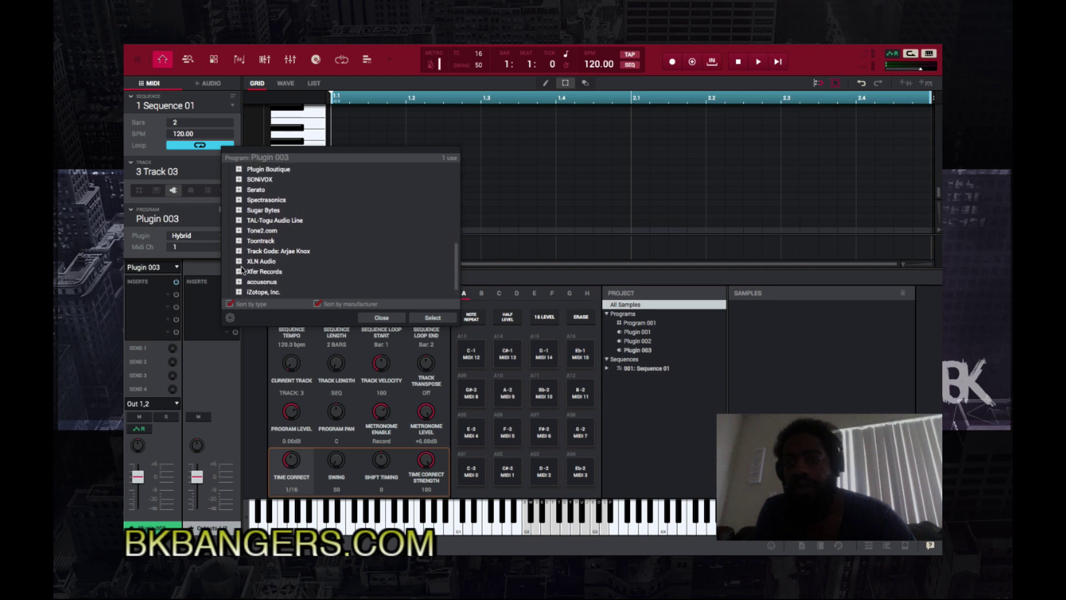
scroll(246, 244, up, 3)
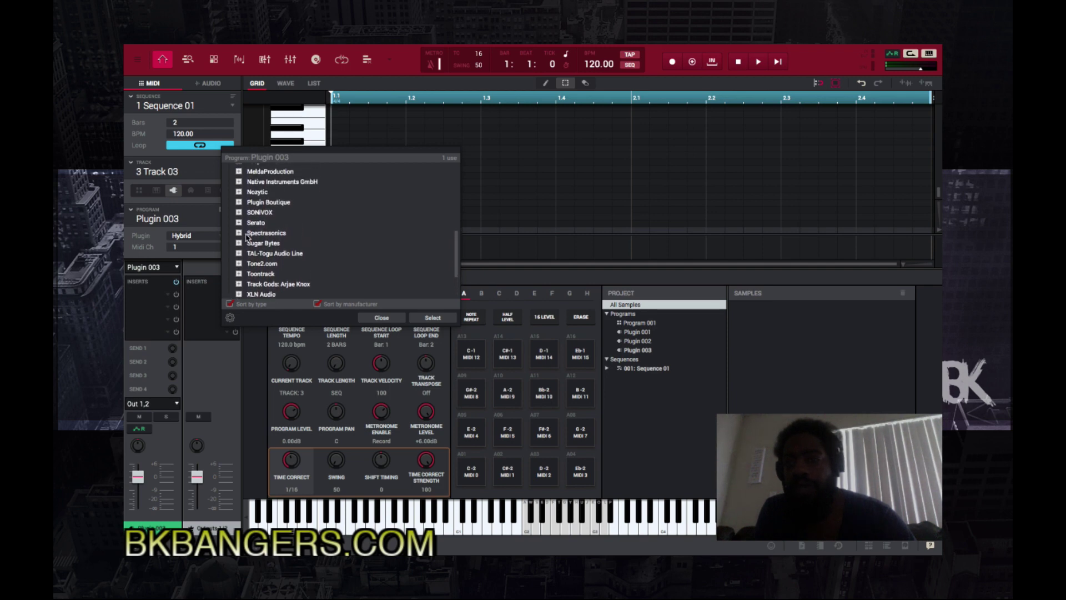
scroll(246, 237, down, 5)
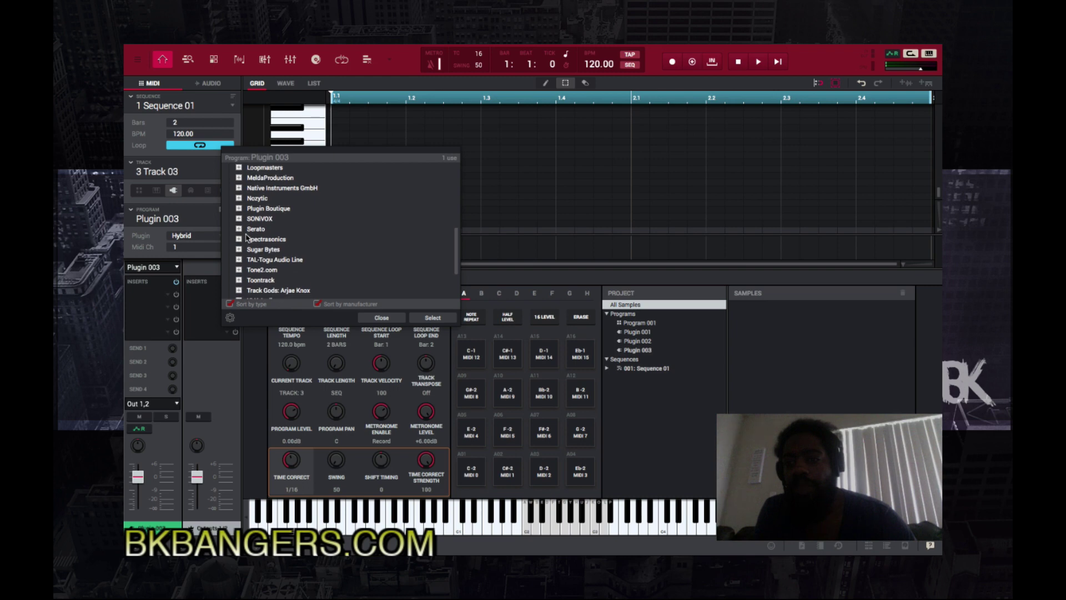
scroll(247, 238, up, 5)
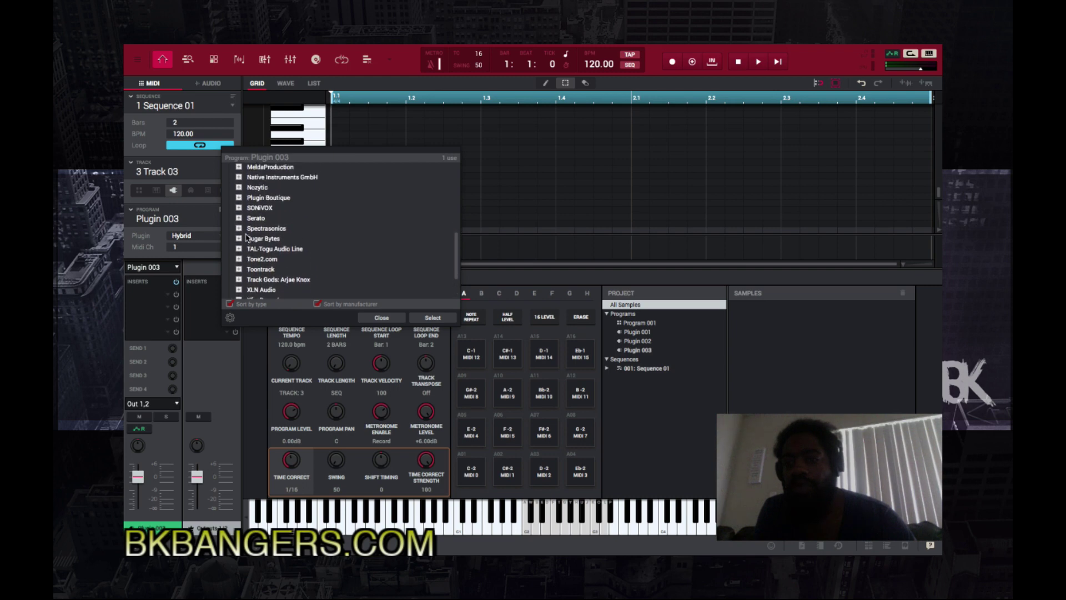
click(239, 223)
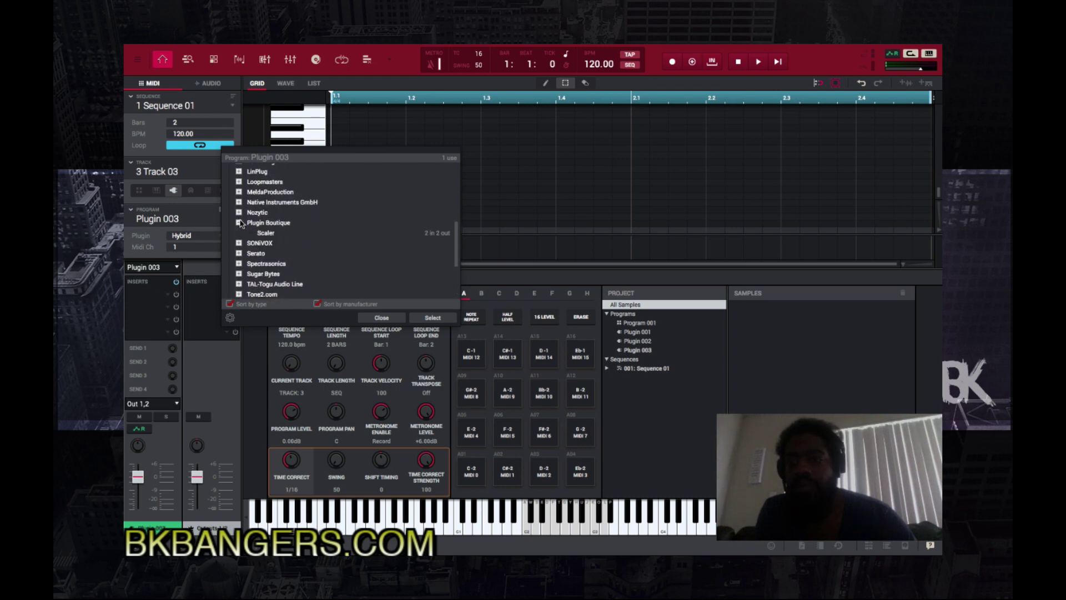
double_click(265, 232)
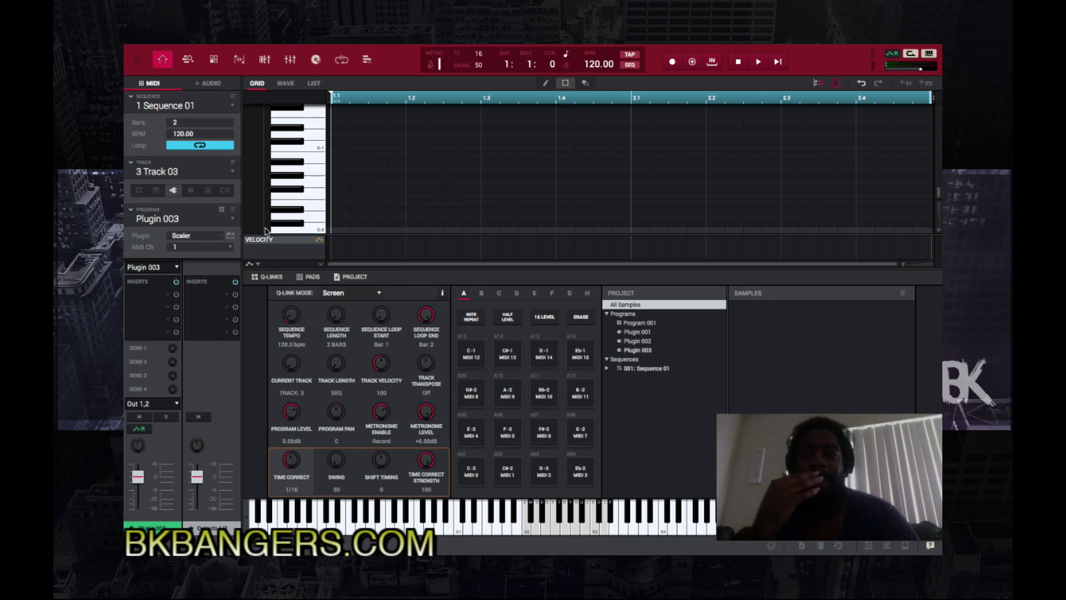
Step: Open the Scaler, Hybrid and Keyscape plugin windows from their tracks and dismiss Keyscape's splash screen
click(230, 237)
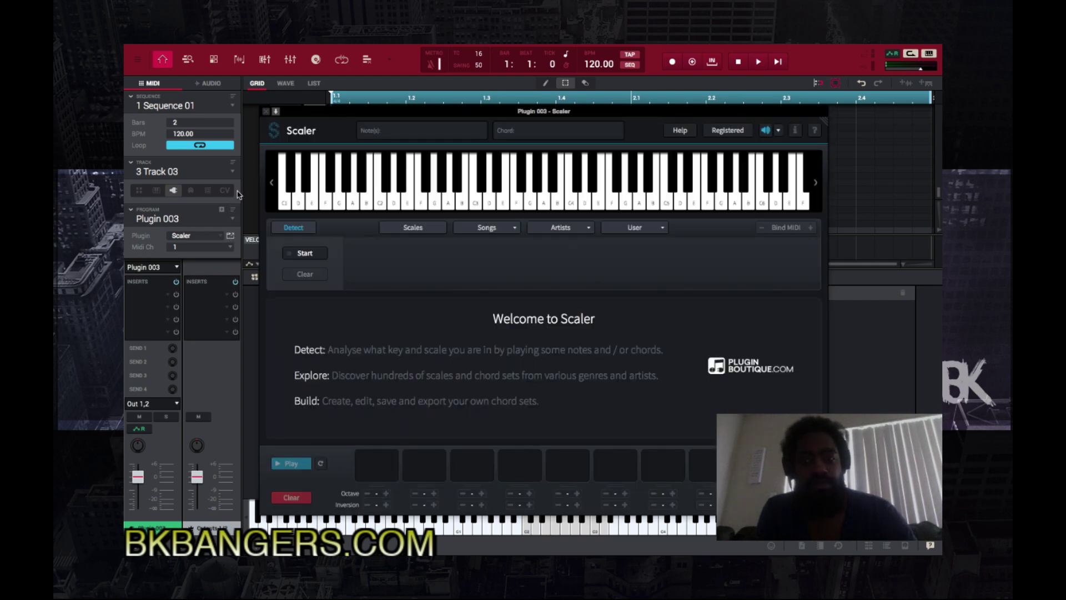
click(230, 237)
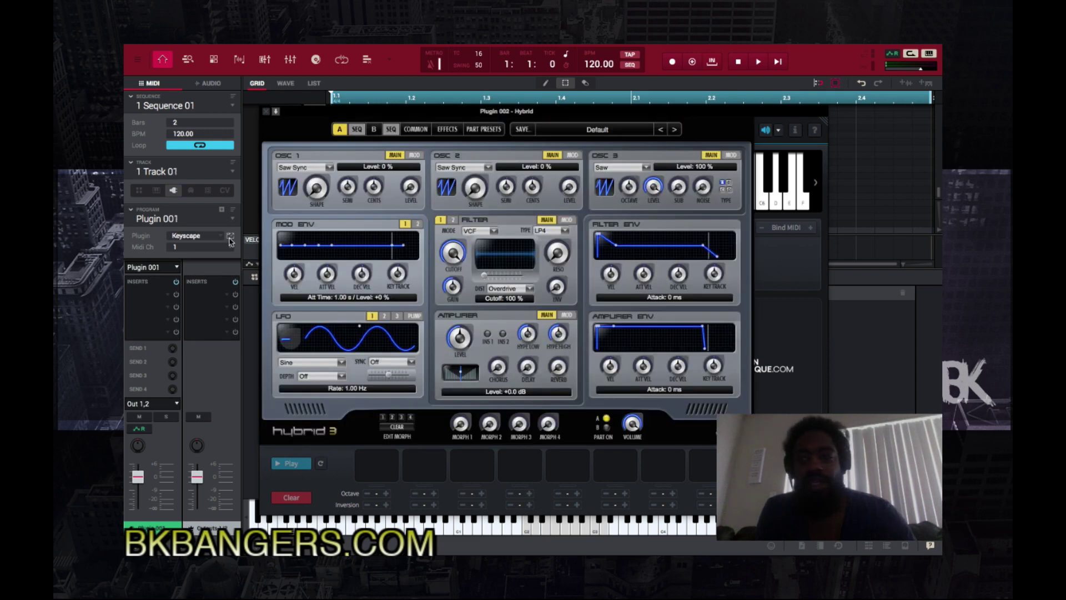
click(230, 238)
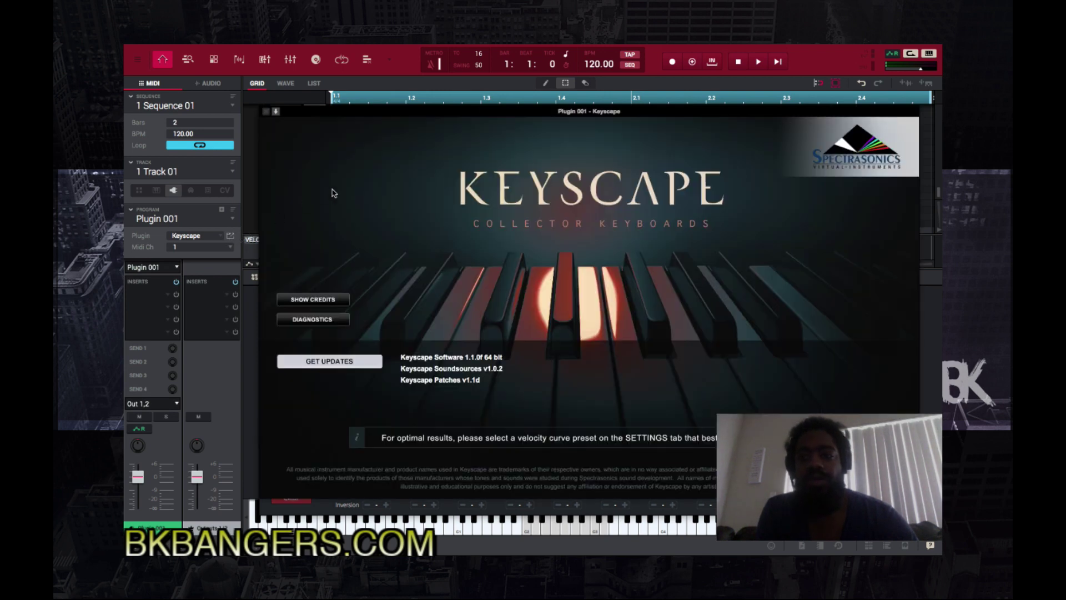
click(493, 192)
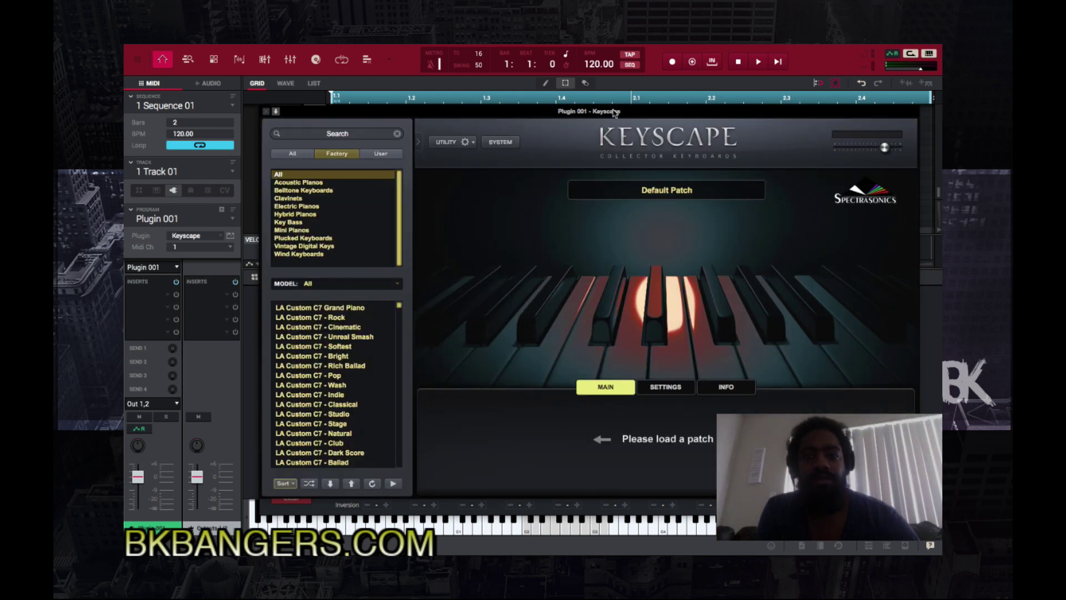
Step: Spread out the Keyscape, Hybrid and Scaler plugin windows so that parts of all three show at once
drag(636, 113, 387, 115)
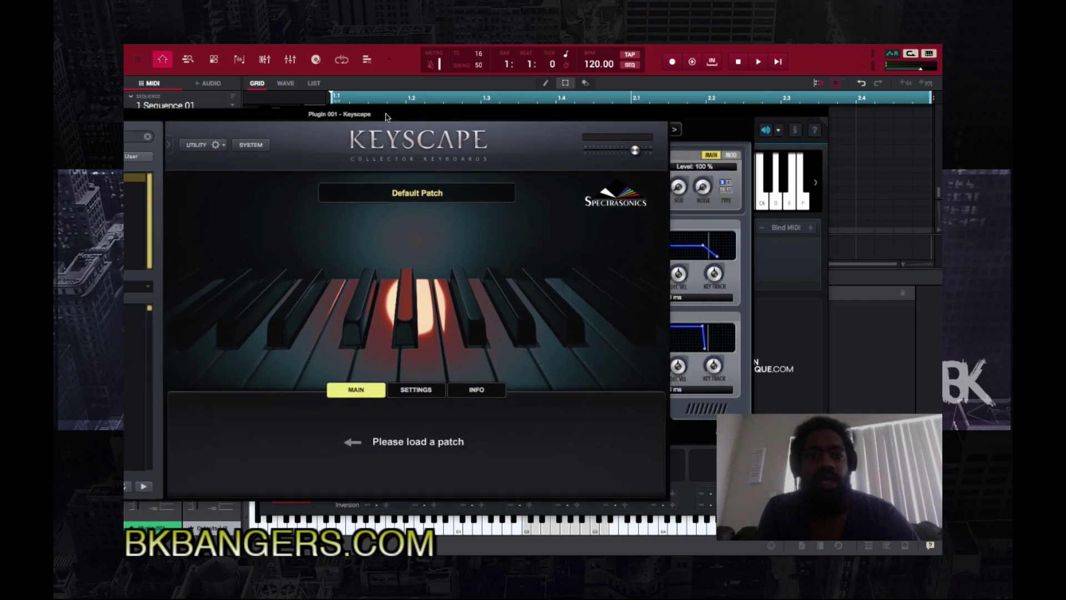
click(741, 145)
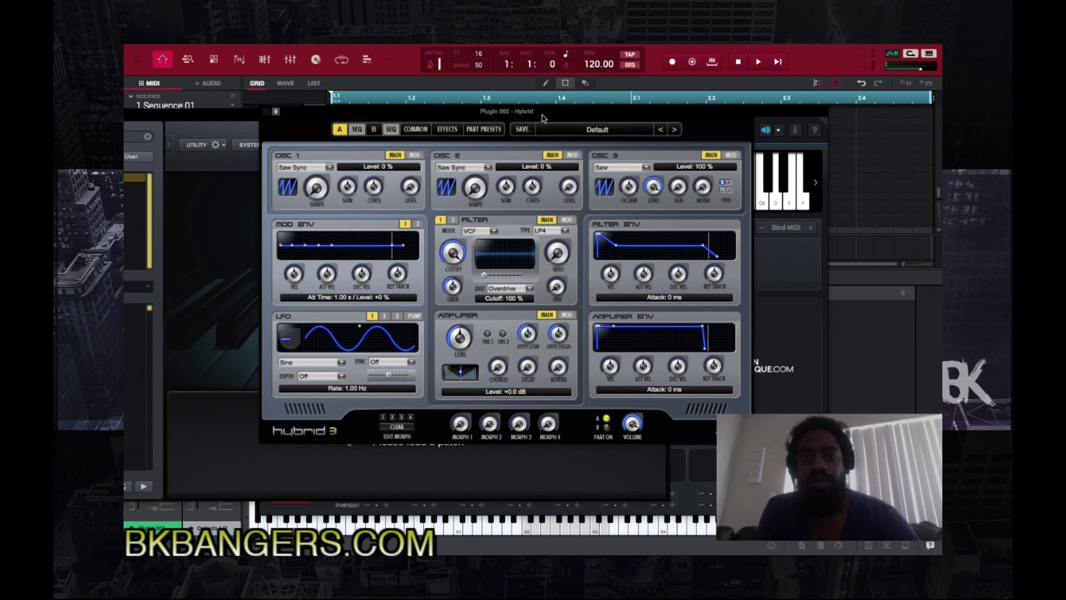
drag(543, 116, 552, 195)
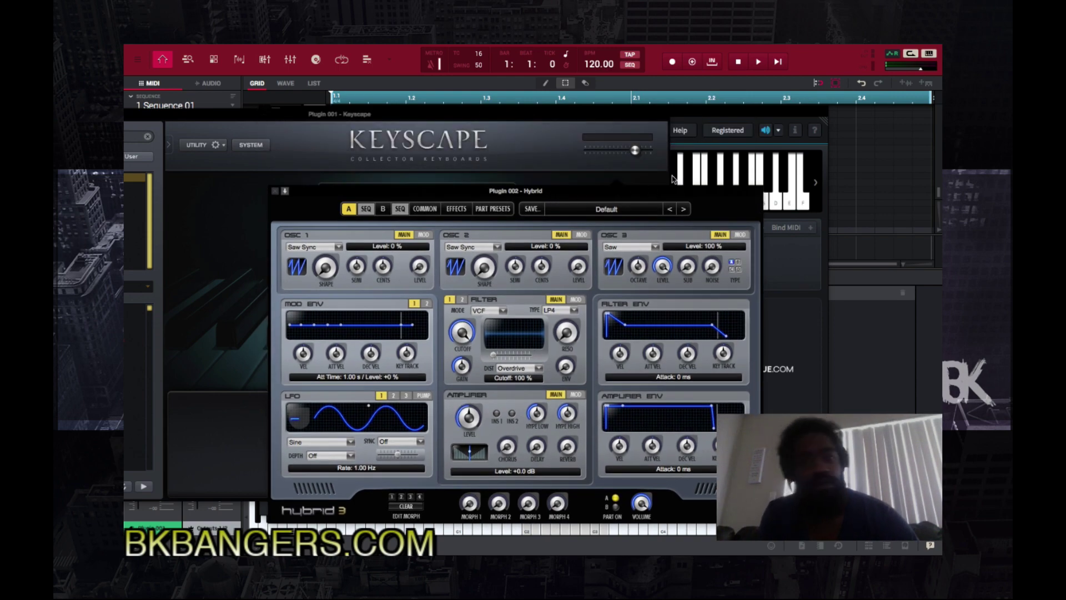
drag(767, 115, 864, 109)
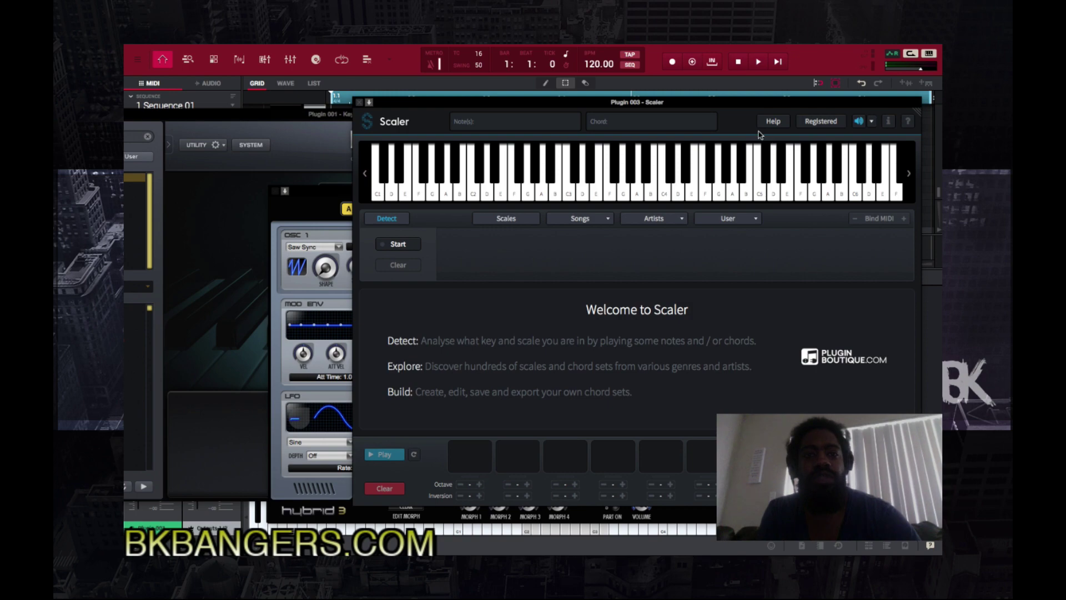
drag(723, 104, 784, 129)
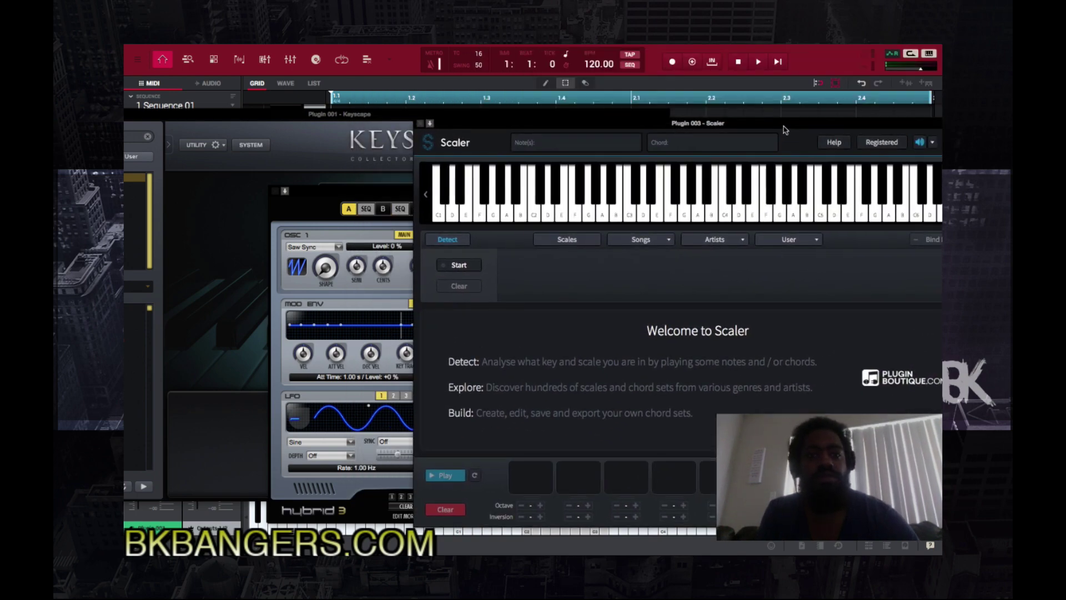
key(ctrl+Up)
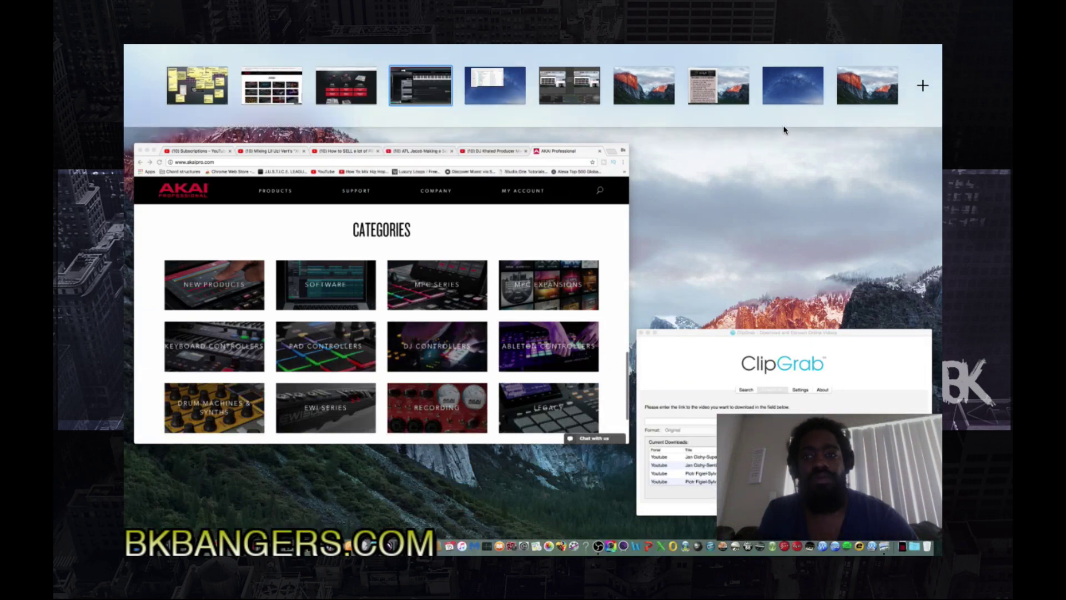
key(ctrl+Up)
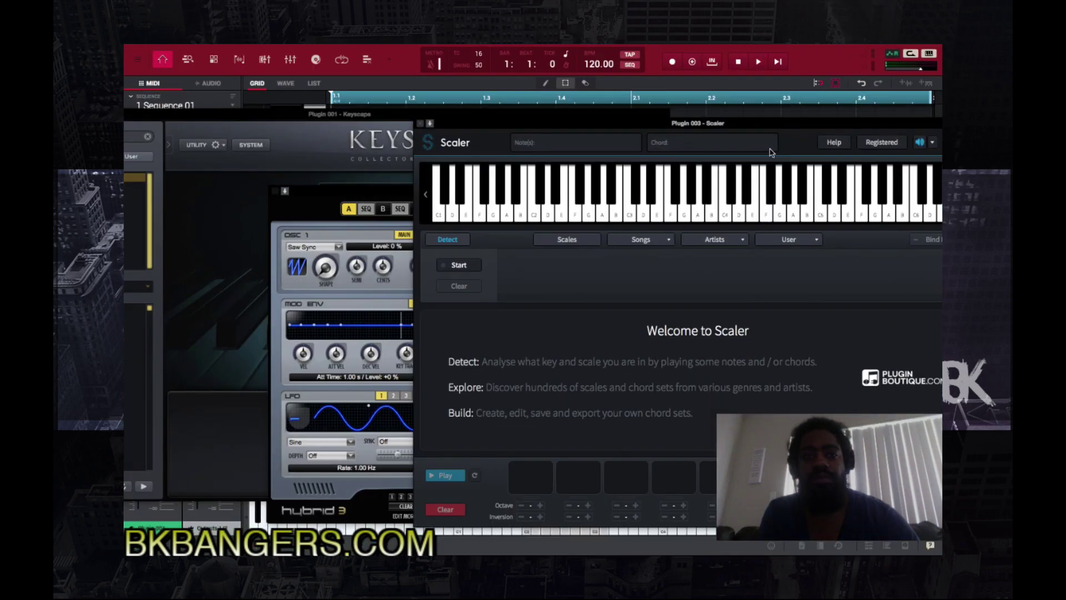
Step: Close the Scaler and Hybrid plugin windows
drag(810, 128, 667, 123)
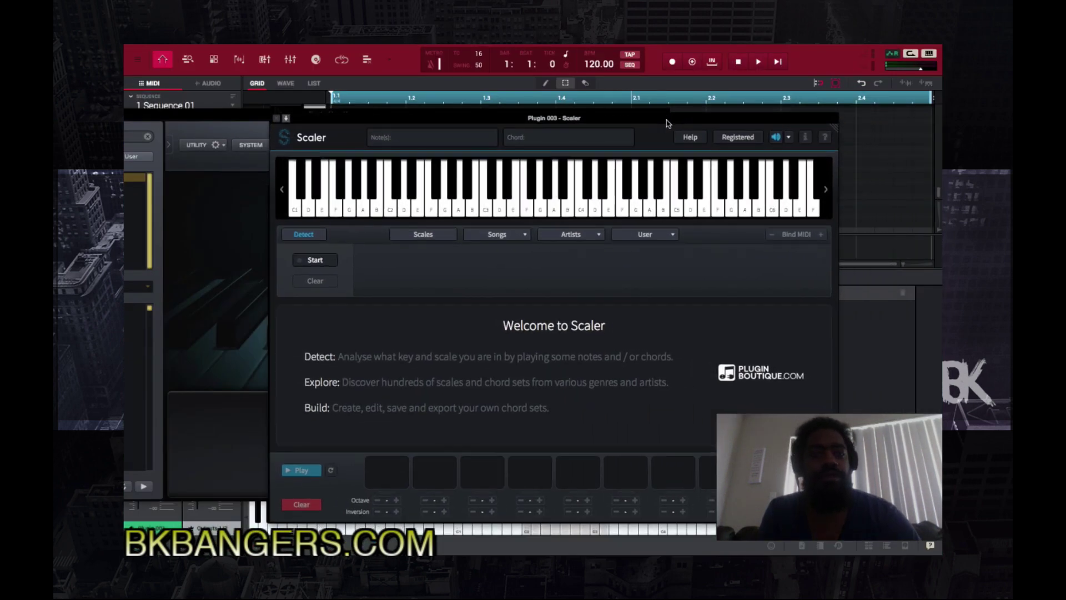
click(277, 118)
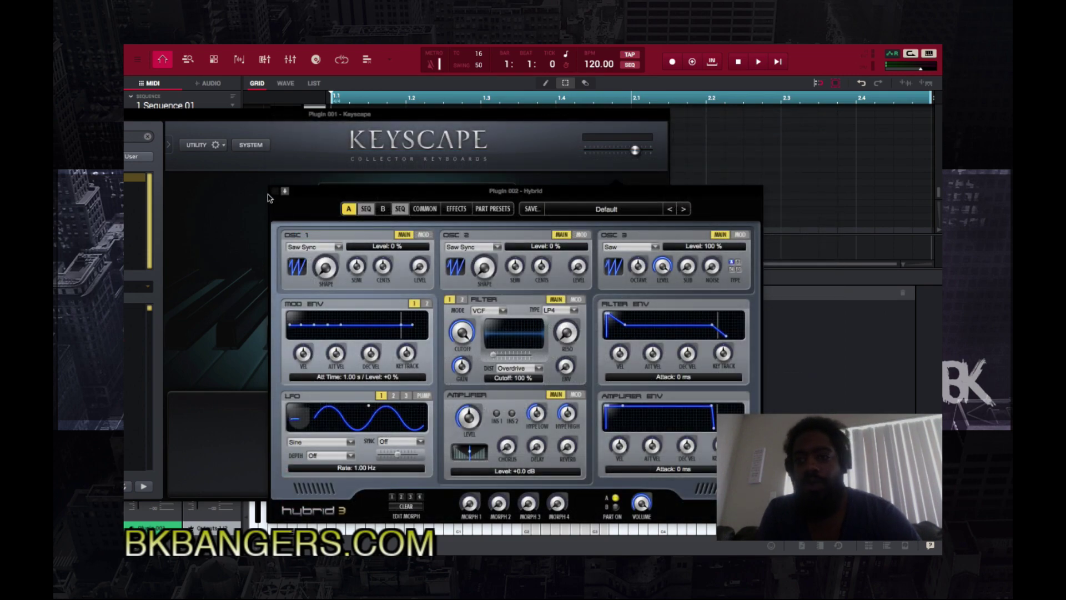
click(276, 190)
Step: Load the LA Custom C7 Grand Piano patch in Keyscape and close its plugin window
drag(381, 117, 595, 70)
click(288, 270)
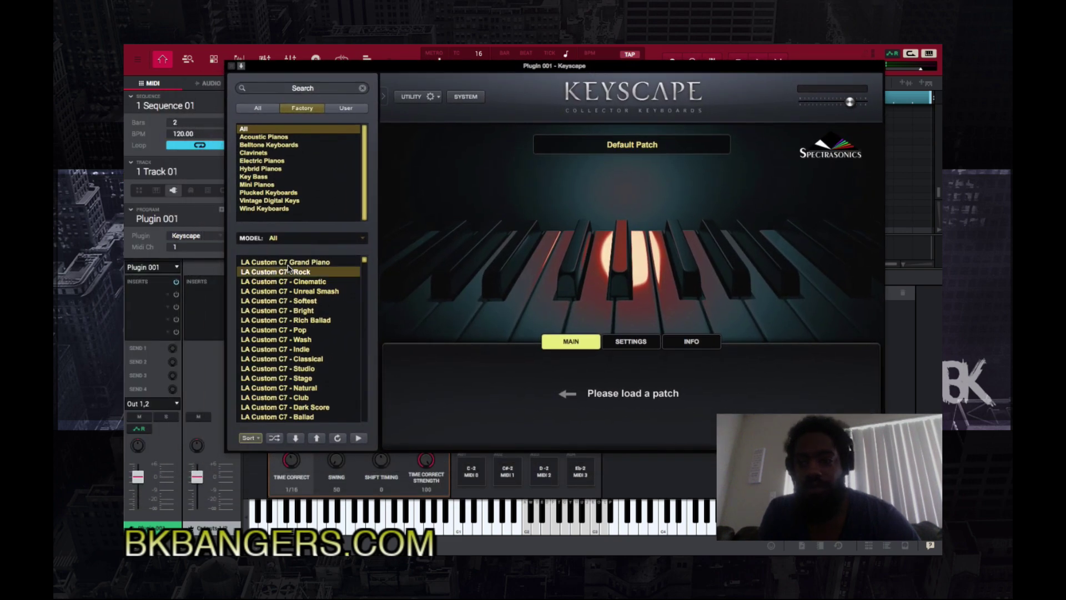
click(290, 263)
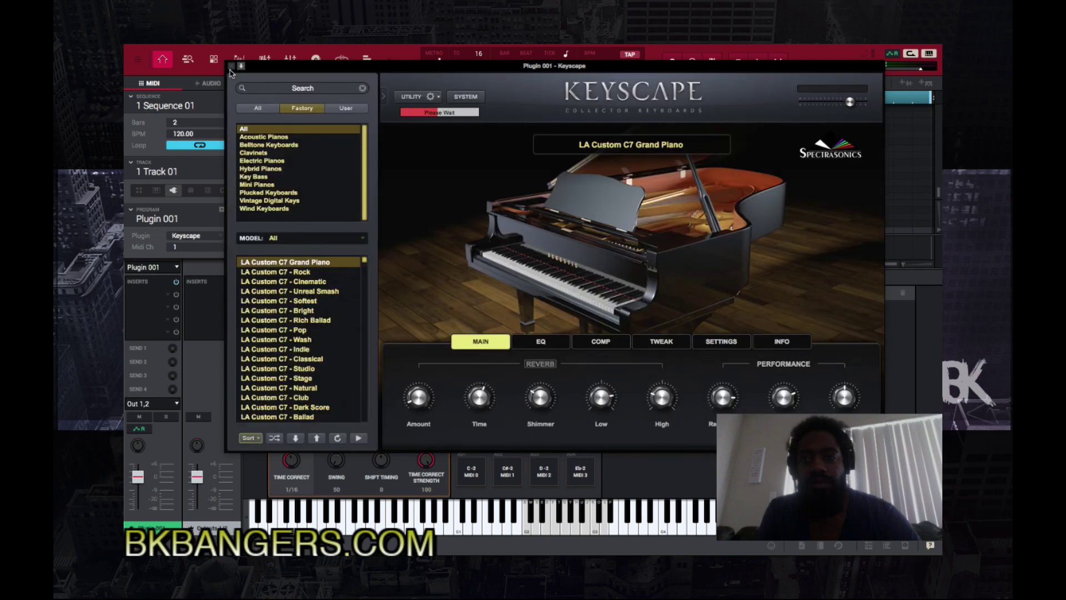
click(231, 66)
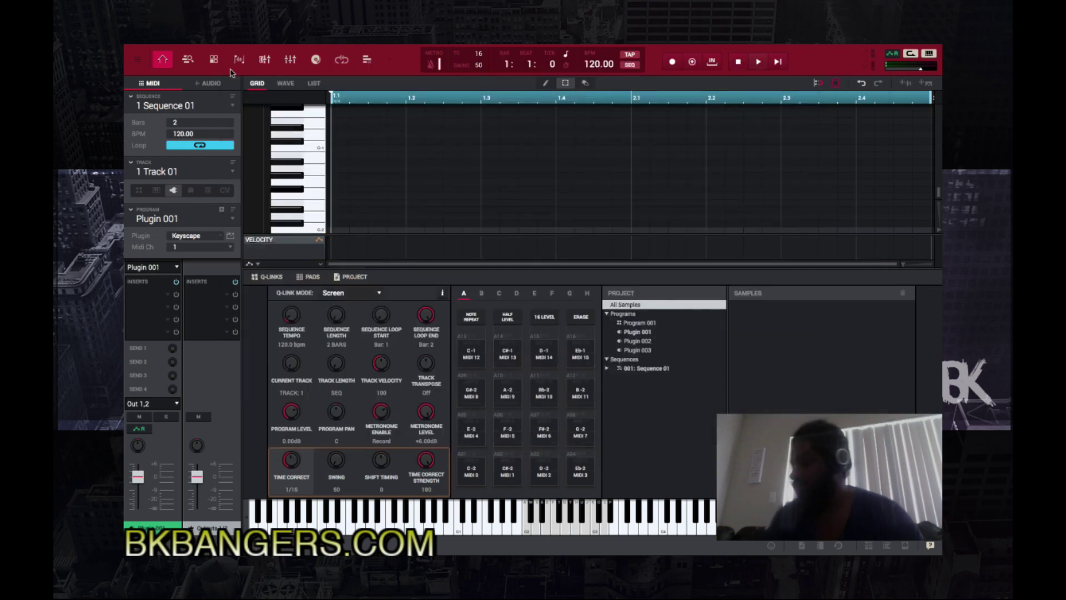
Step: Record a chord part with Keyscape on Track 01 and set the sequence length to 4 bars
key(space)
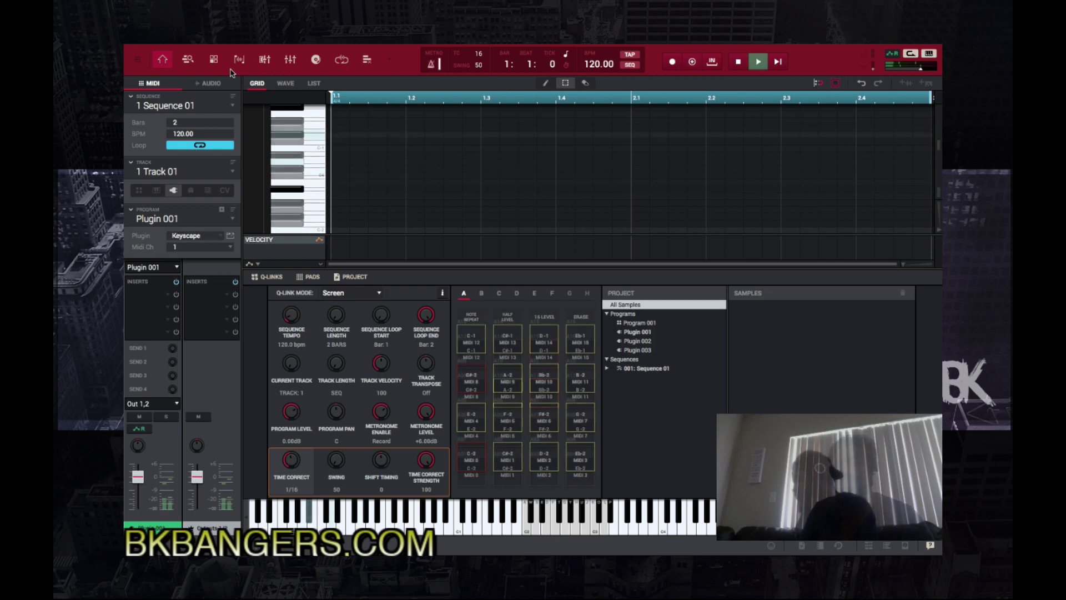
key(o)
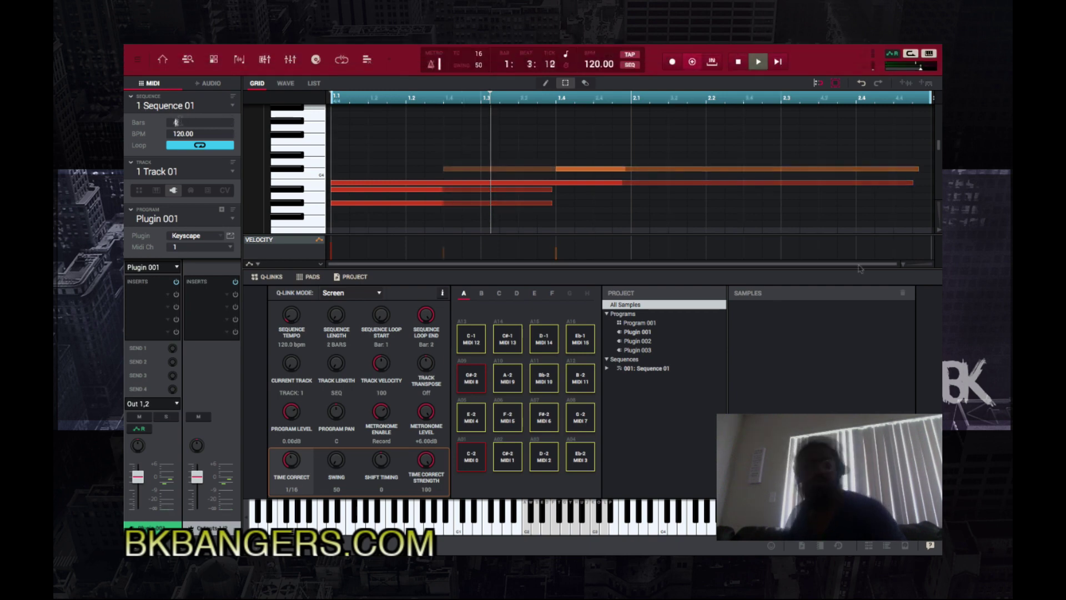
text(4)
key(Return)
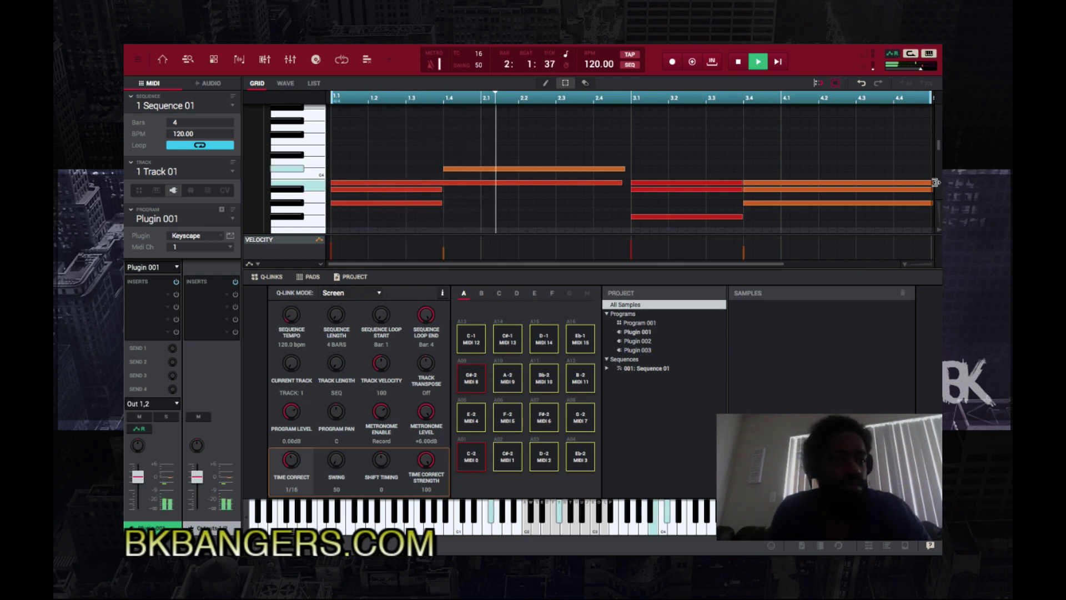
Step: Trim the last chord's notes to the end of bar 4 during playback and stop the sequence
scroll(930, 211, up, 2)
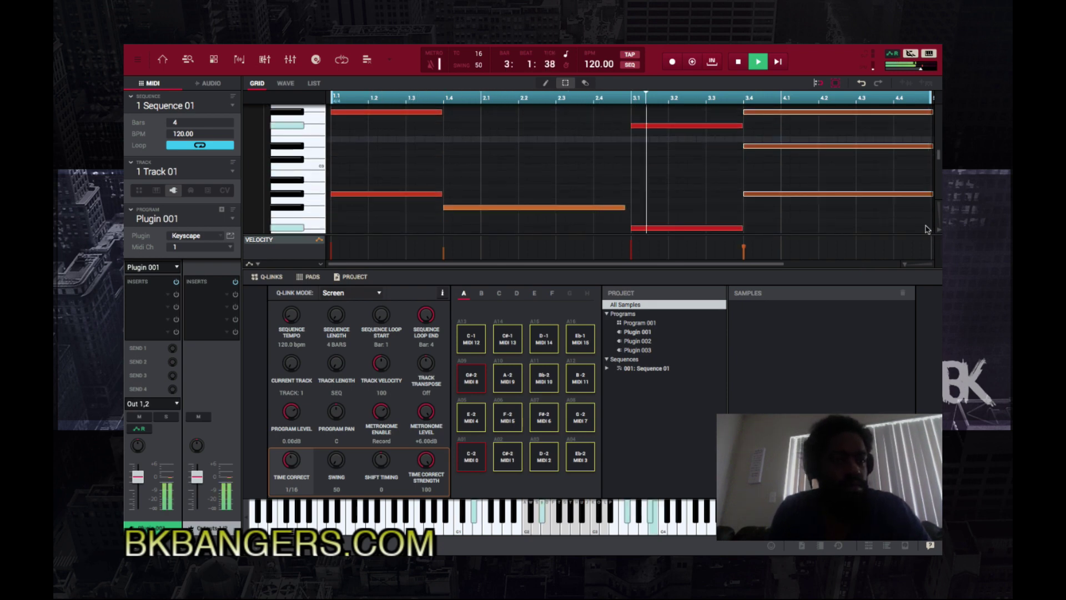
drag(935, 196, 928, 196)
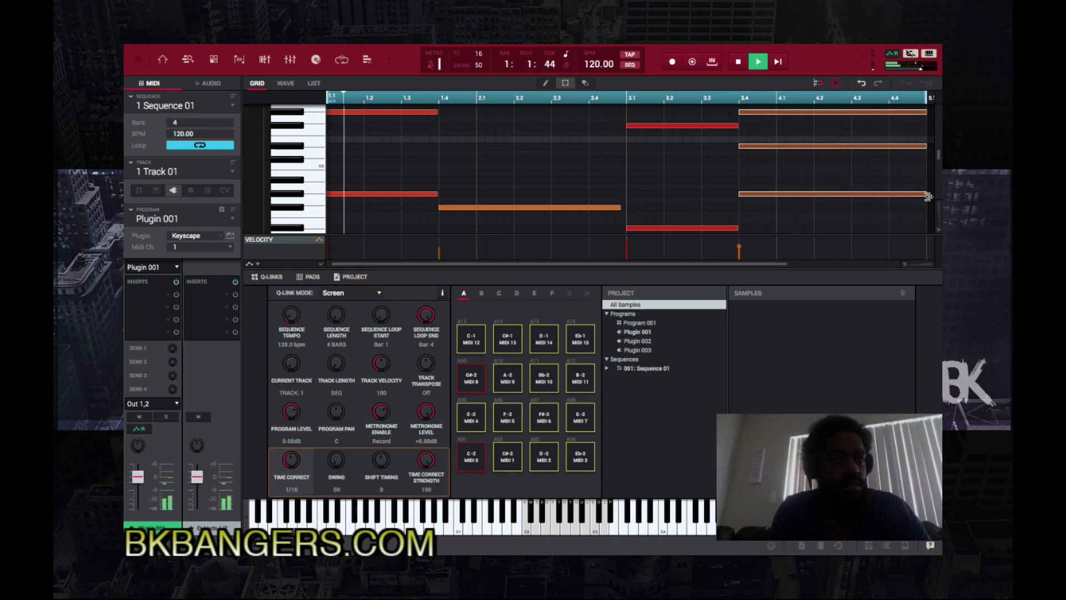
scroll(926, 205, up, 3)
scroll(926, 208, up, 3)
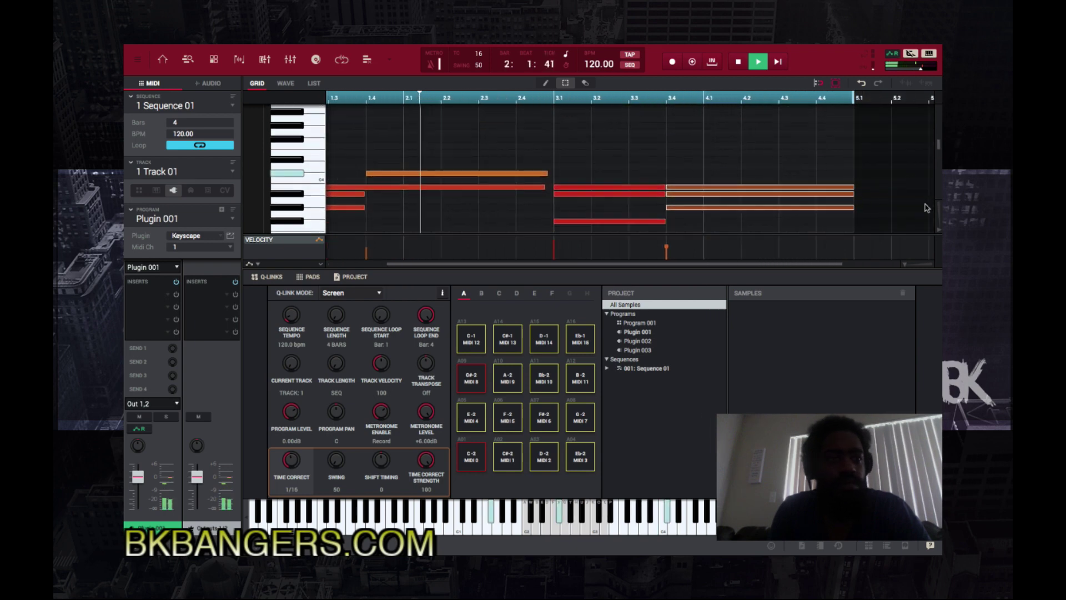
scroll(926, 208, down, 4)
scroll(926, 208, up, 1)
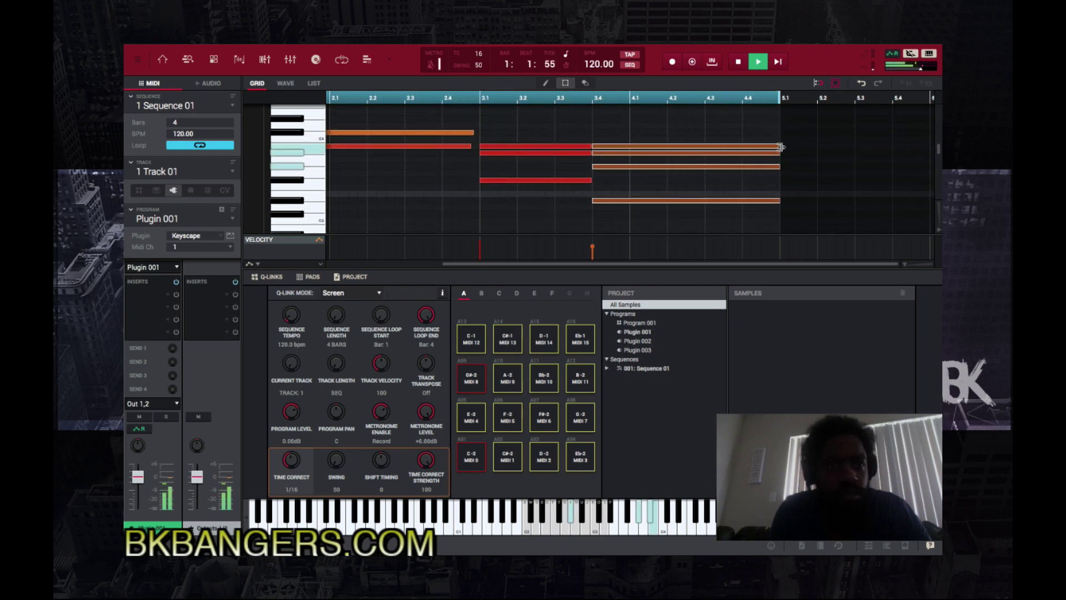
scroll(780, 146, down, 1)
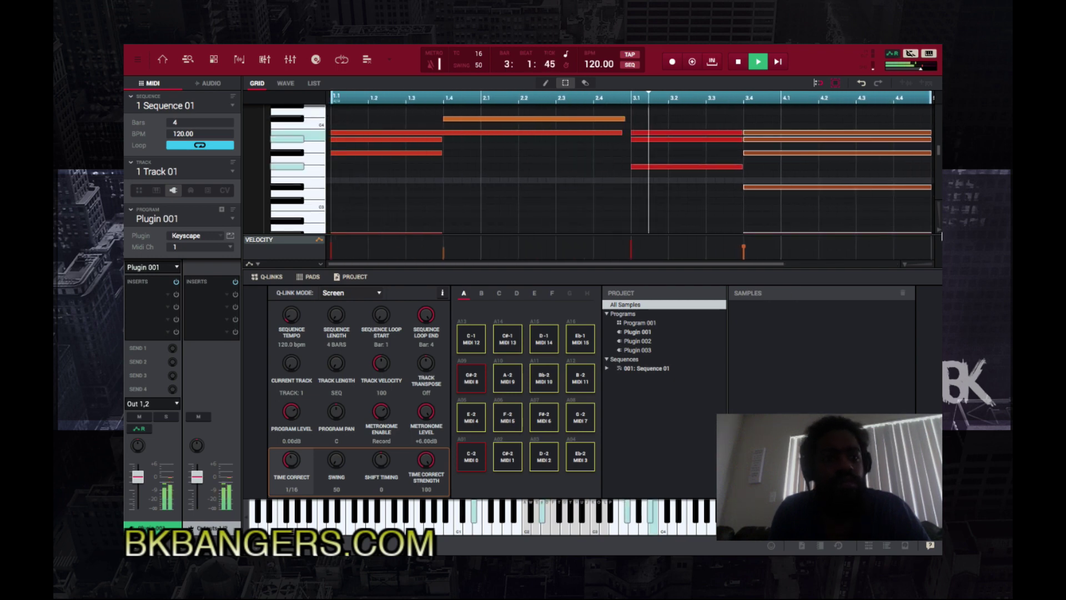
scroll(906, 267, down, 3)
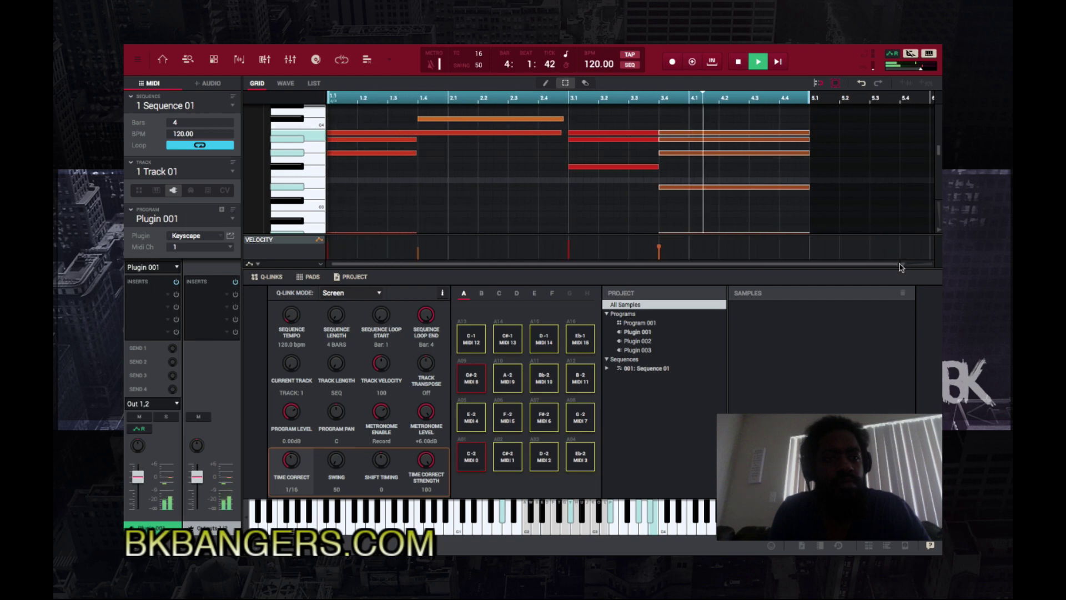
key(space)
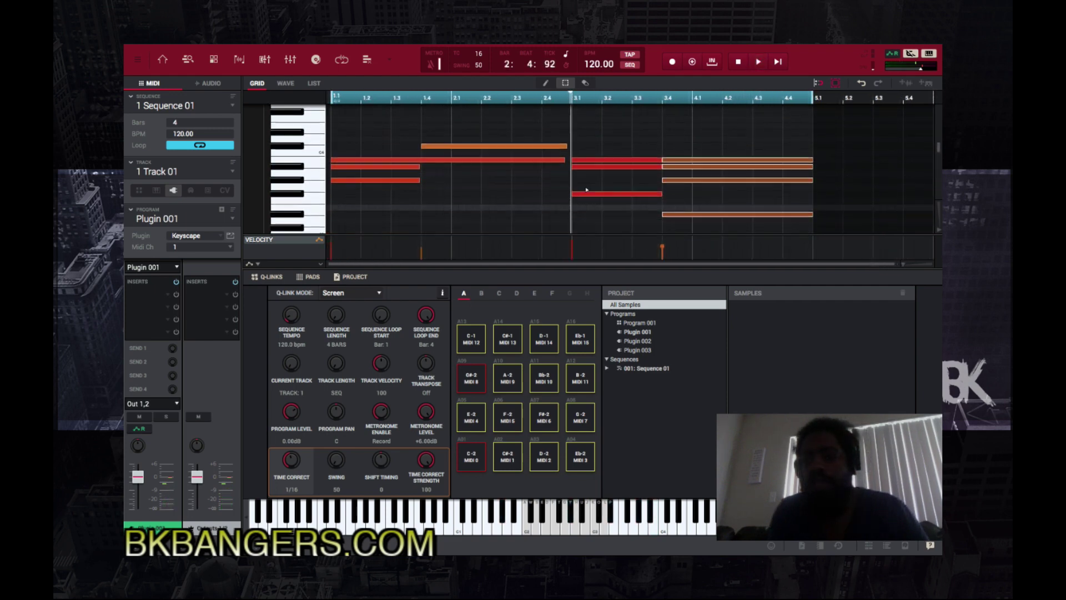
scroll(586, 191, up, 1)
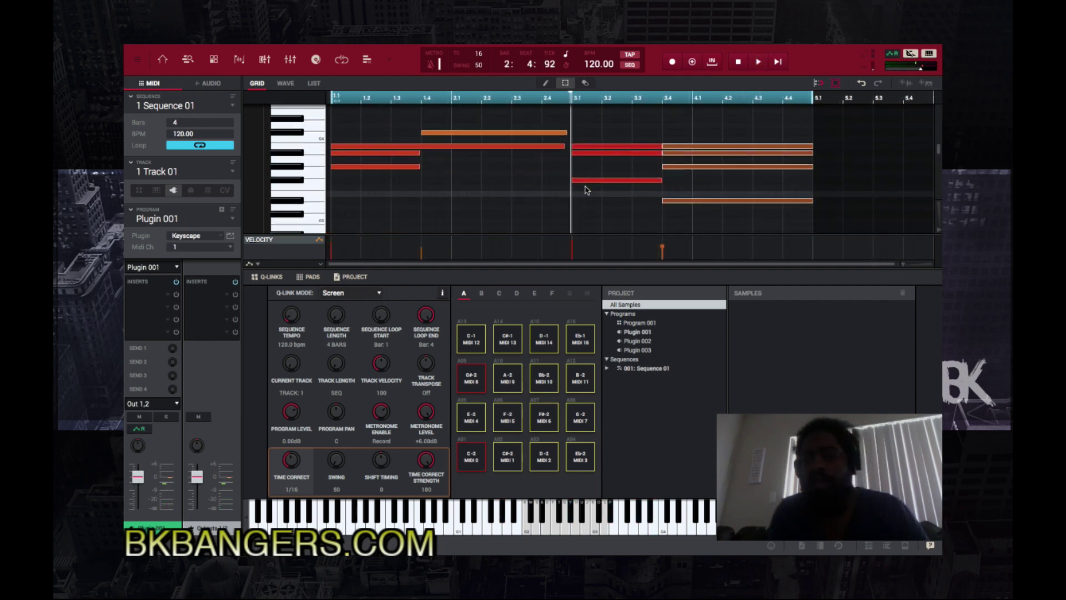
click(285, 85)
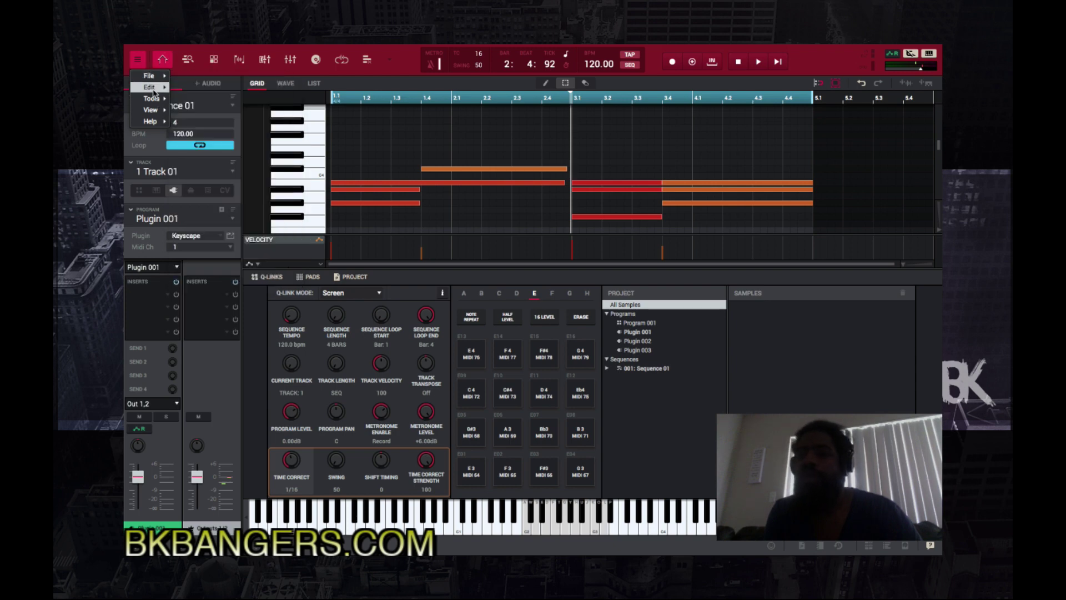
mouse_move(155, 93)
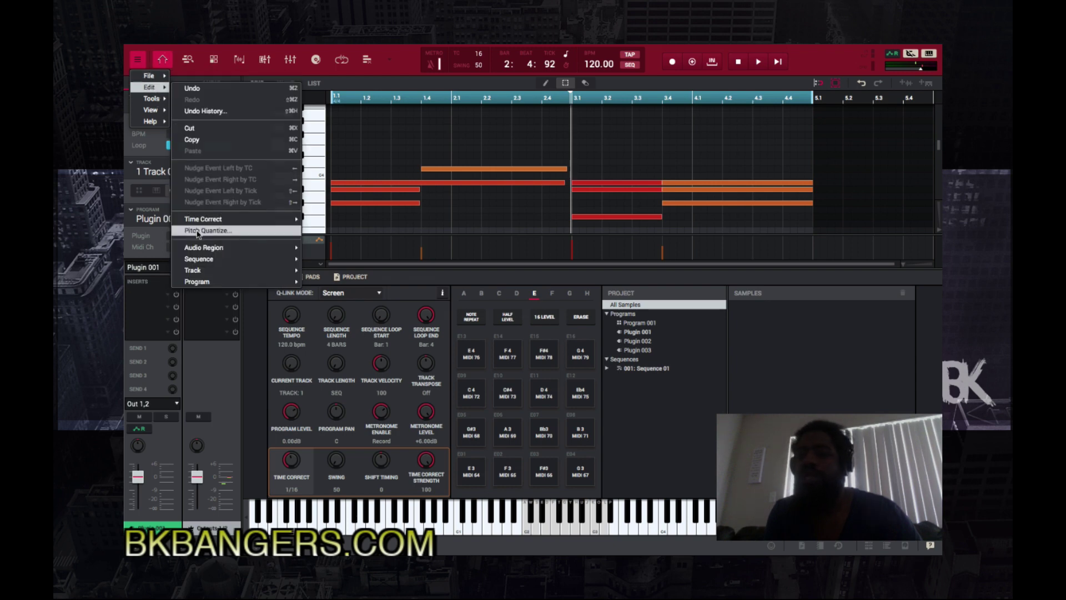
click(382, 168)
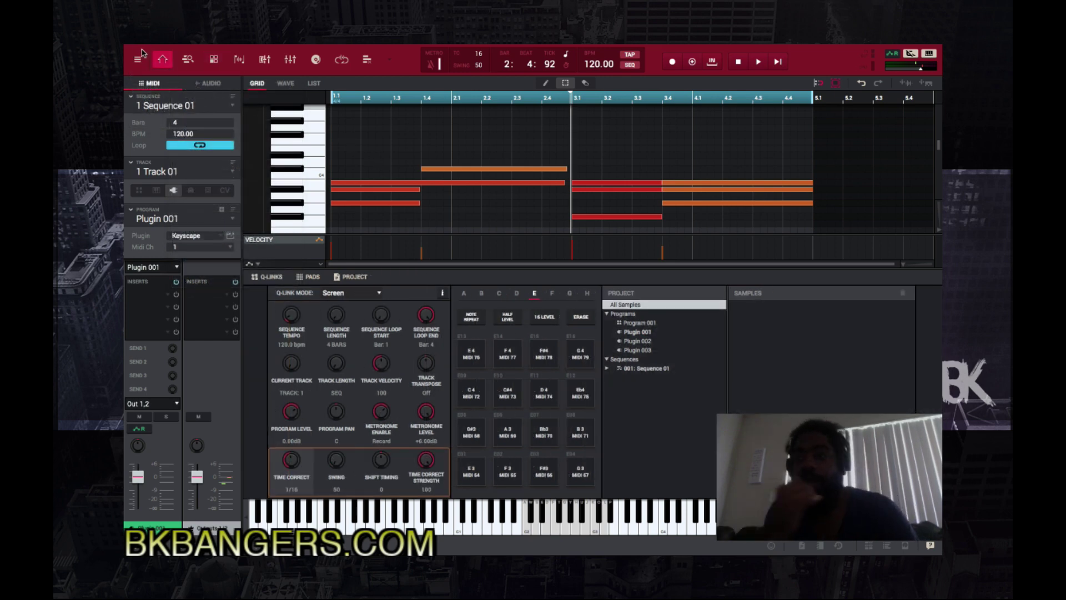
Step: Set Pitch Quantize to root note G# and the Natural Minor scale, and close the dialog without applying it
click(138, 63)
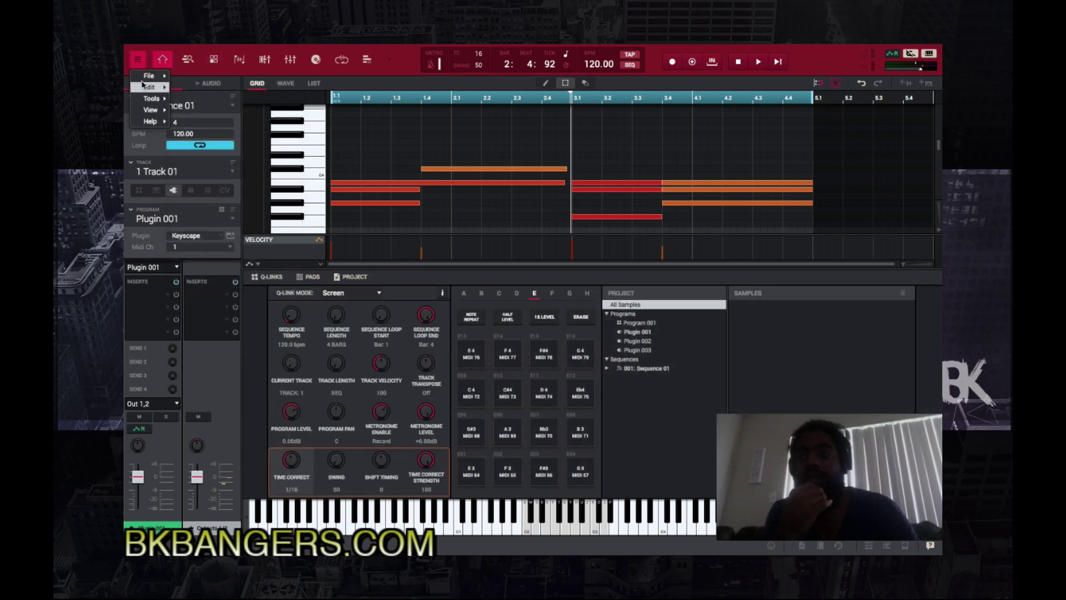
mouse_move(142, 84)
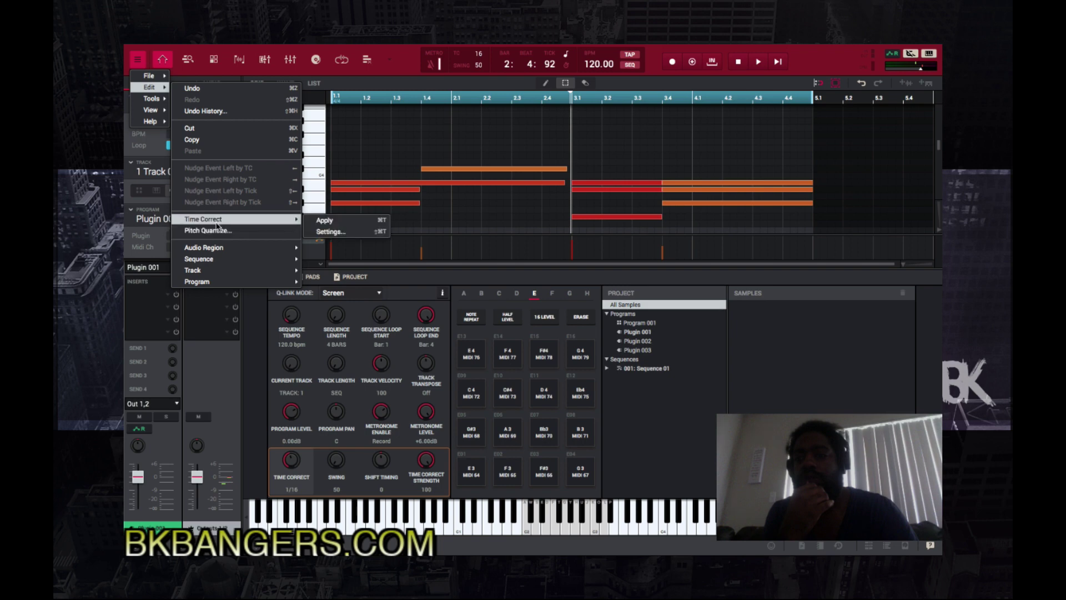
click(207, 231)
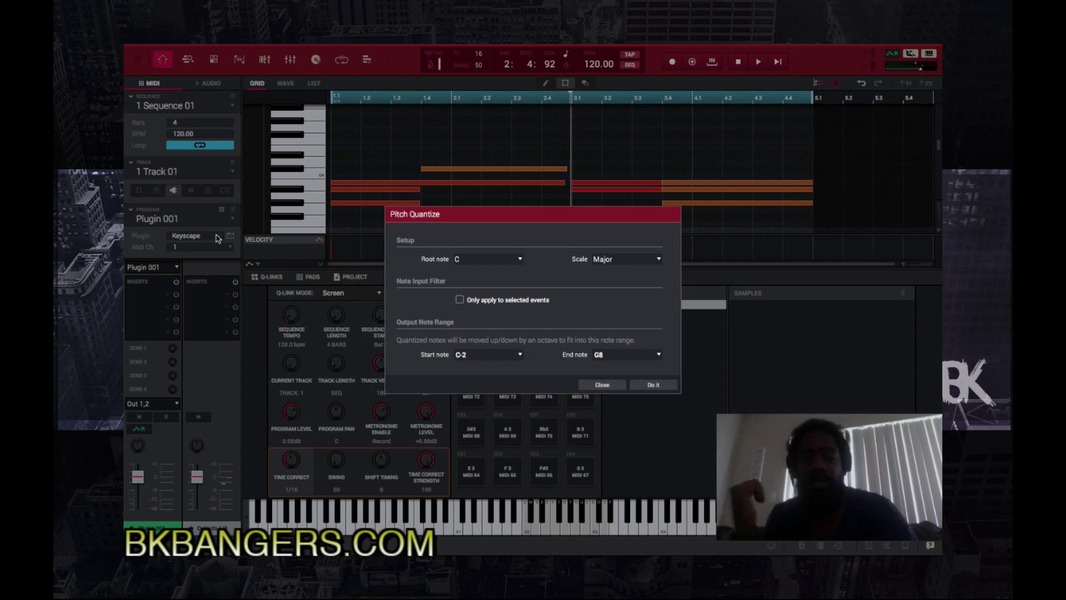
click(521, 260)
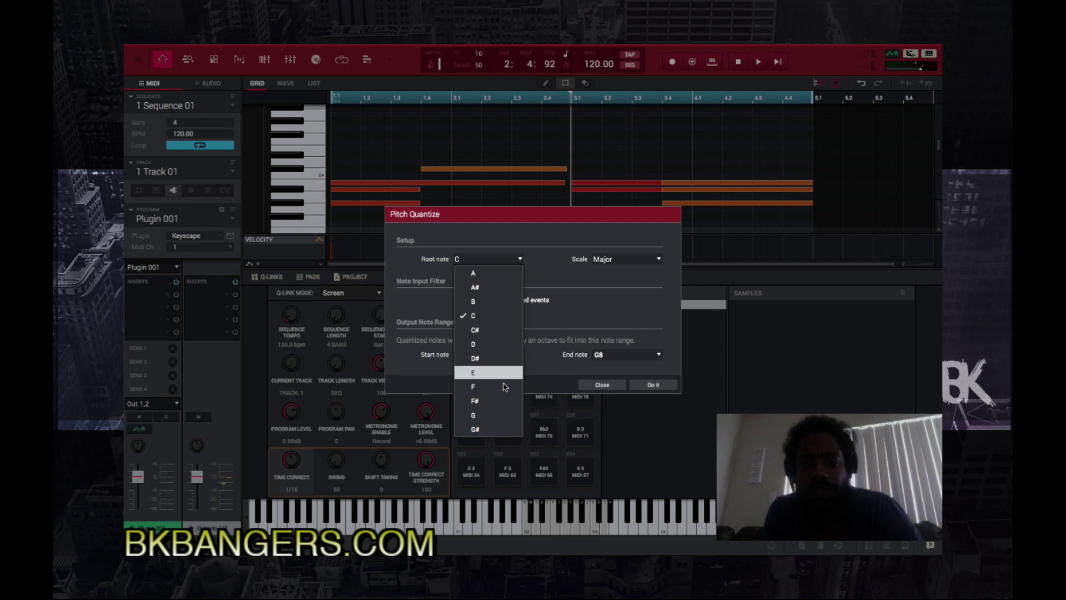
click(497, 431)
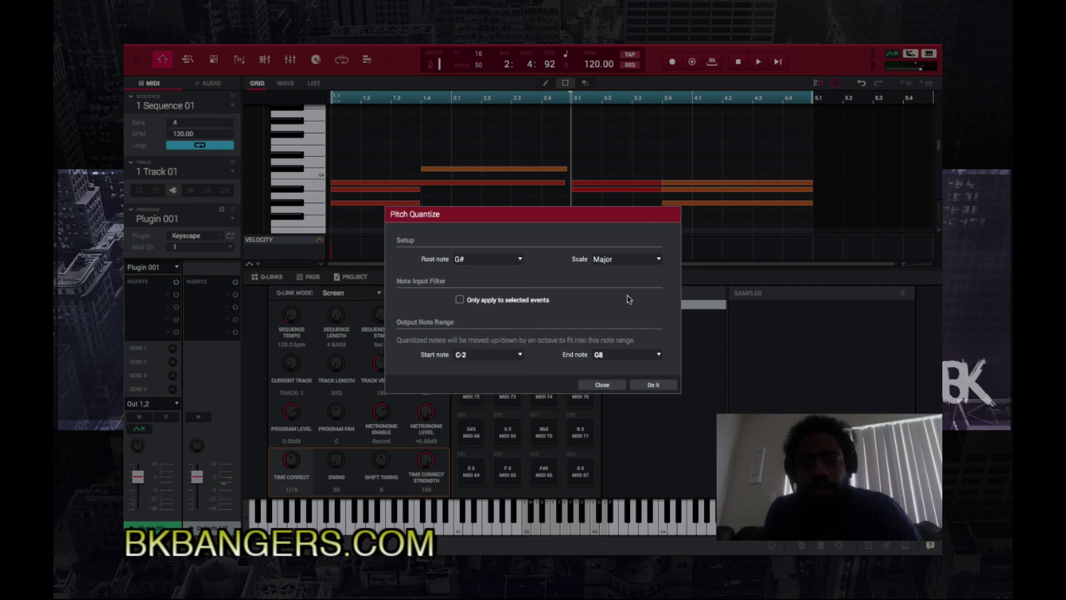
click(660, 259)
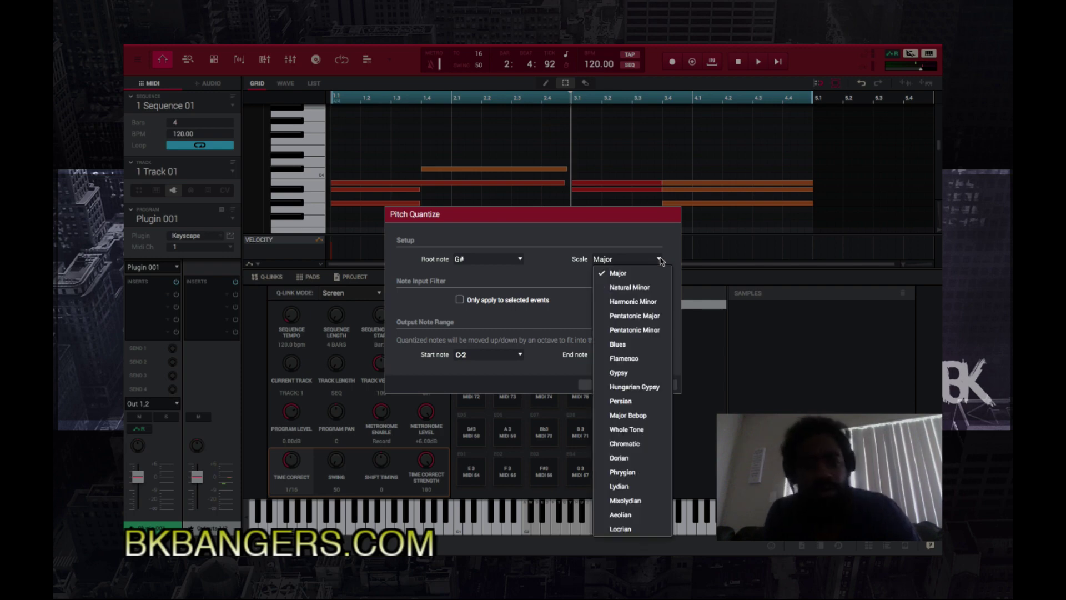
click(654, 288)
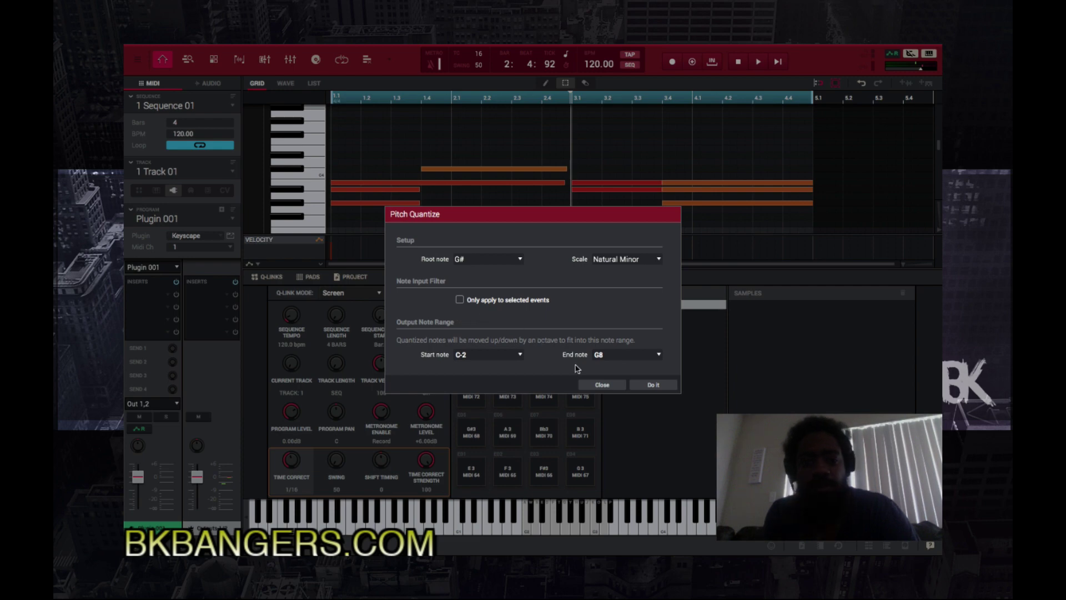
click(601, 385)
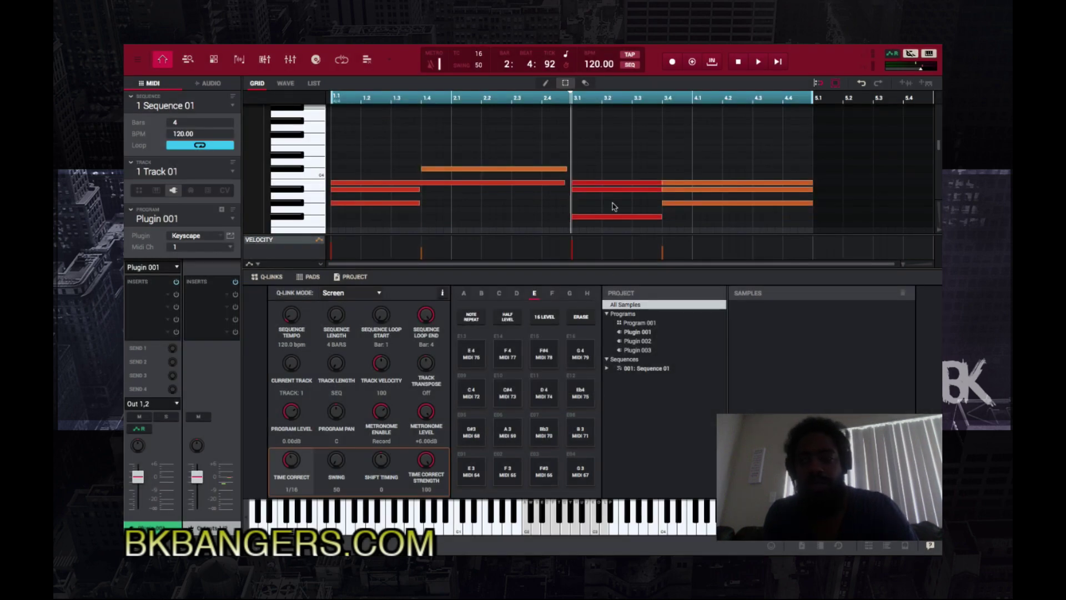
Step: Switch from Track 01 to Track 03, view its Scaler plugin window and close it
key(space)
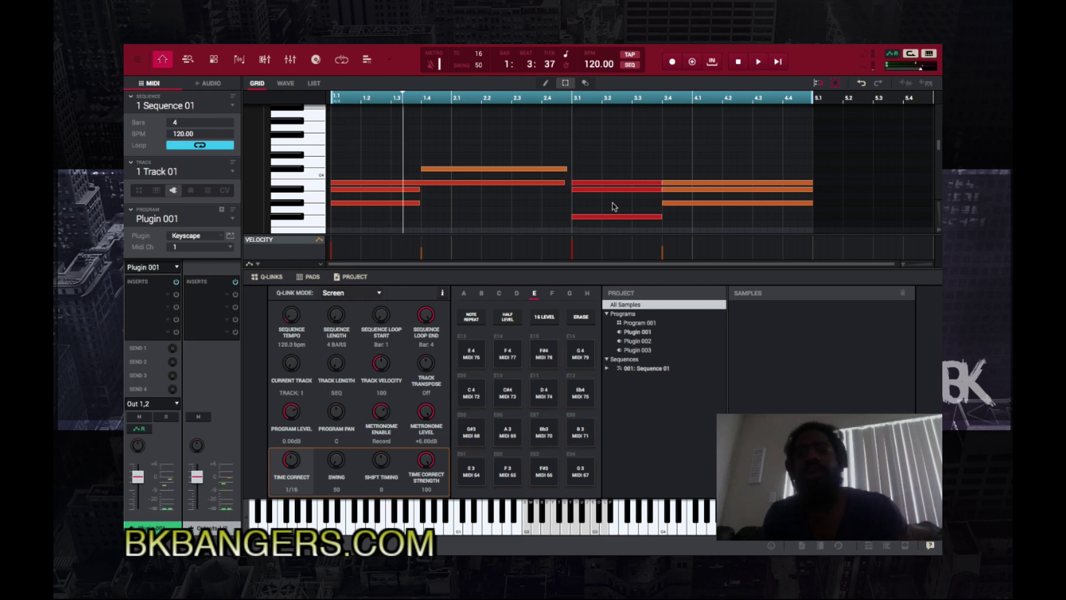
key(e)
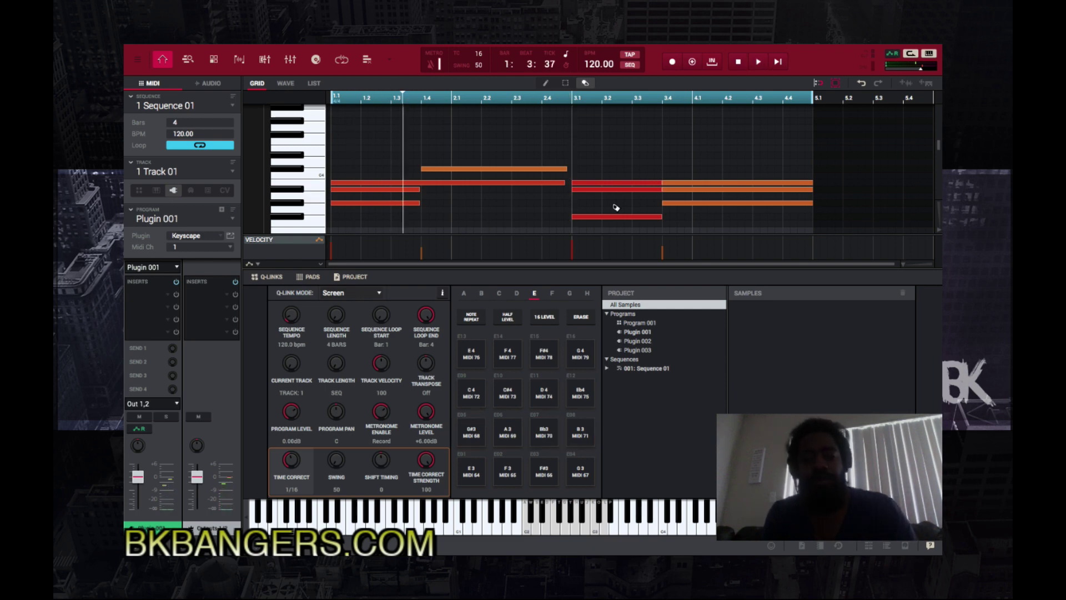
key(ctrl+Down)
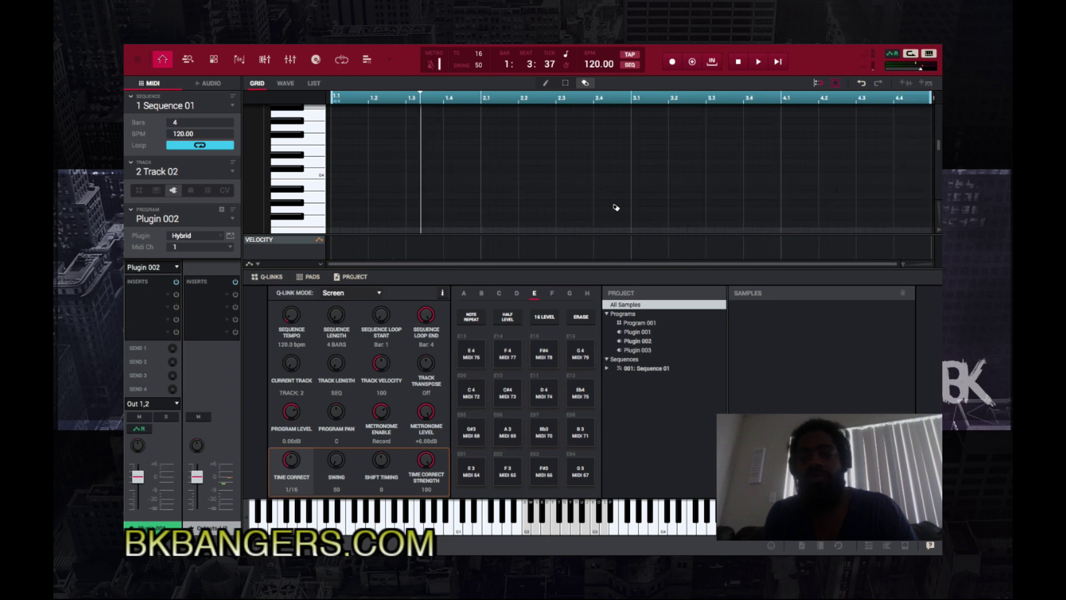
key(s)
key(ctrl+Down)
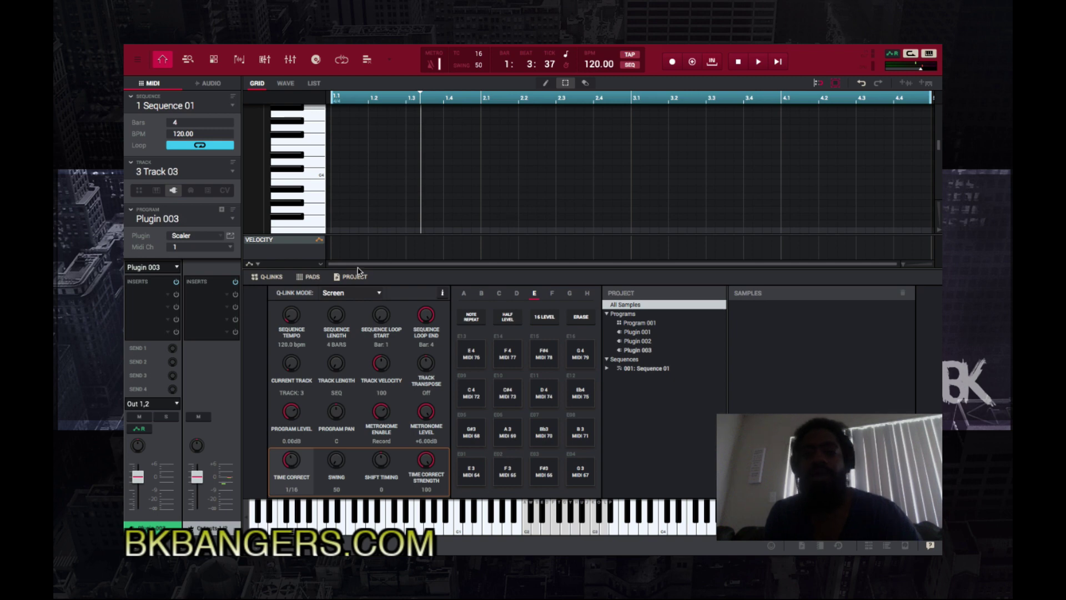
click(231, 238)
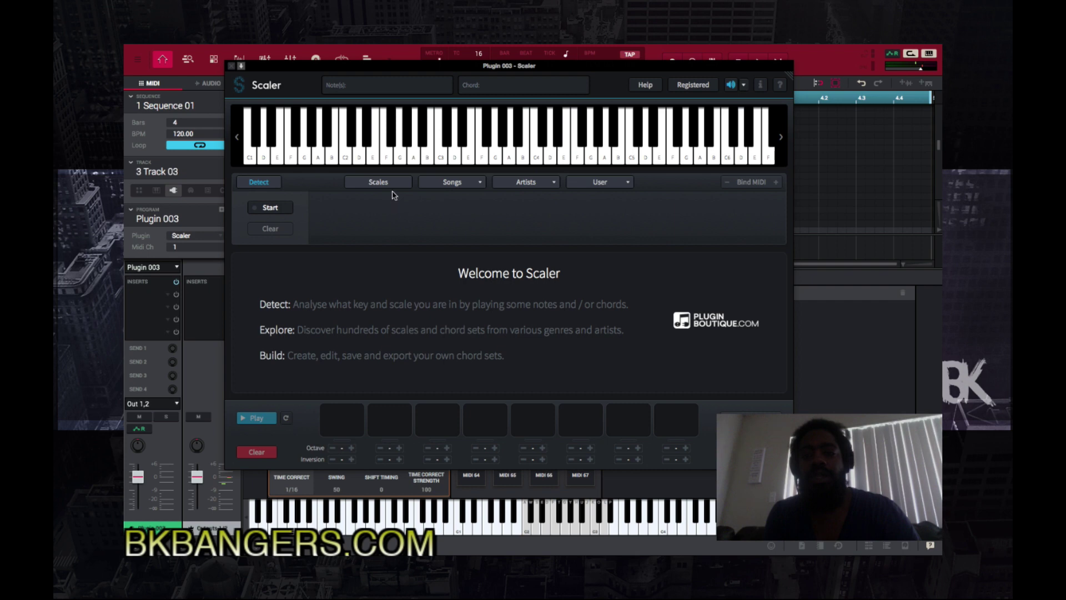
click(232, 67)
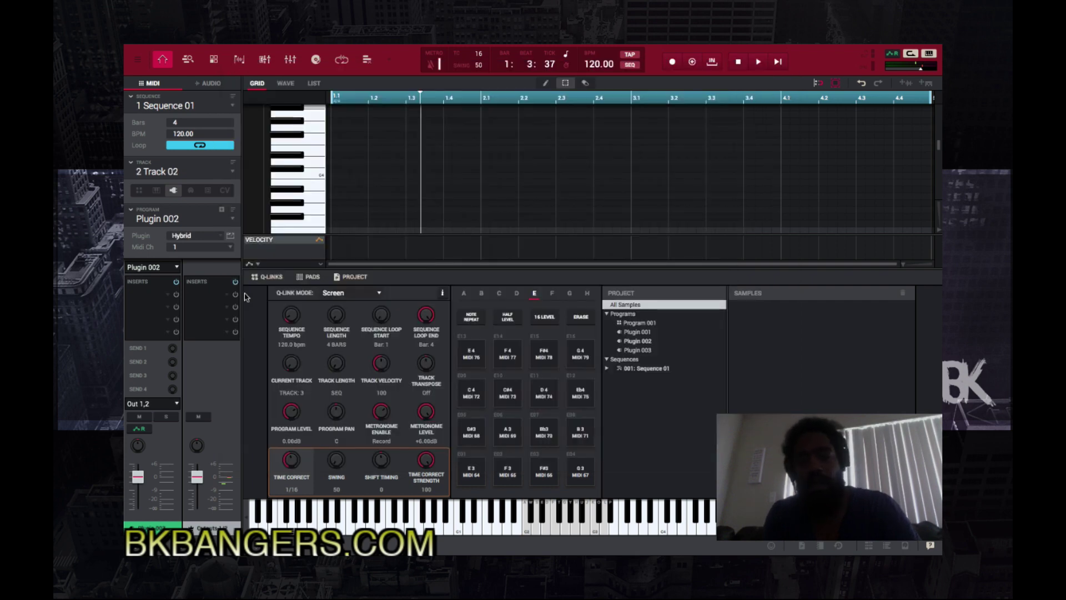
Step: Load the 17 Calm Finally preset from Soft Pads into Track 02's Hybrid plugin and close its window
click(231, 237)
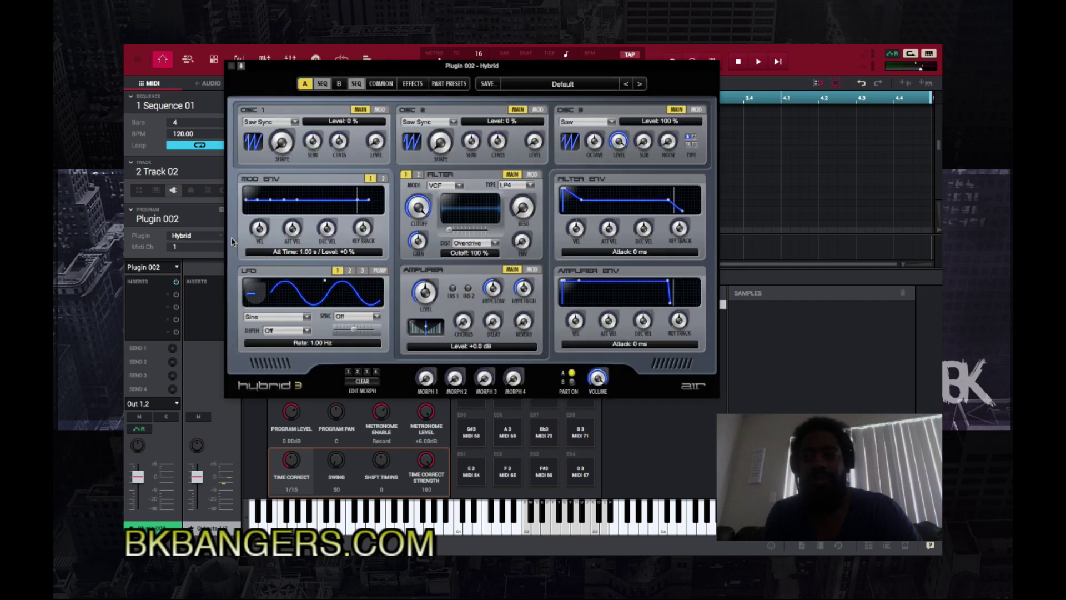
click(581, 89)
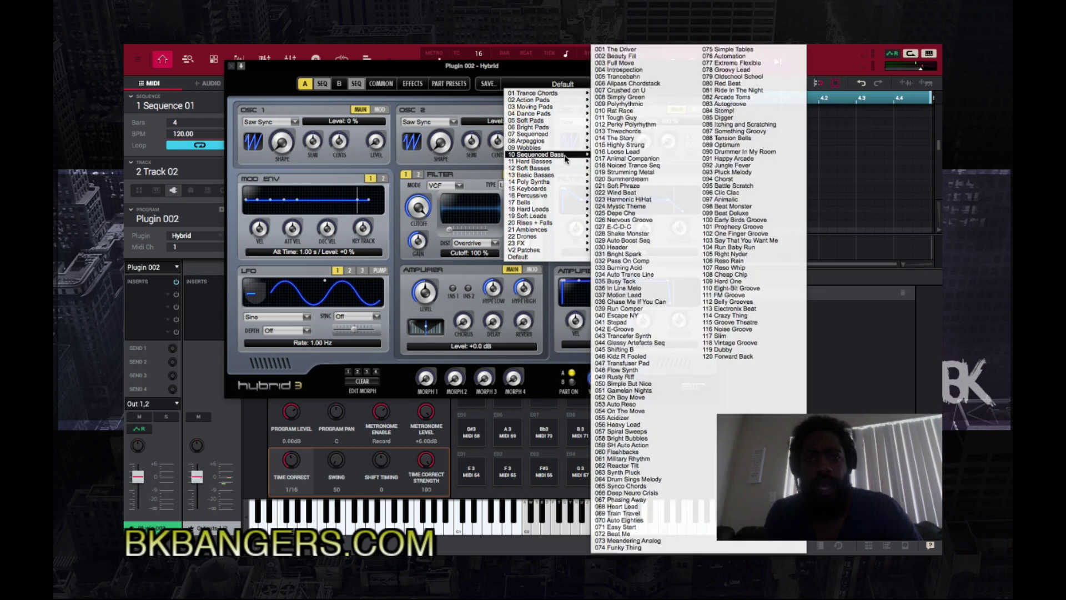
mouse_move(572, 114)
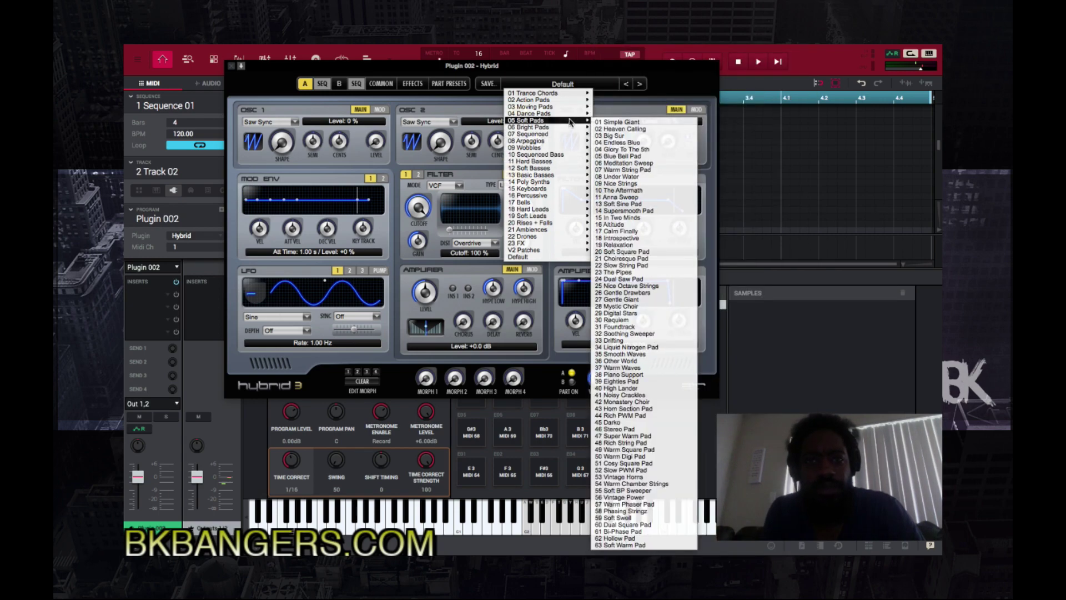
click(635, 231)
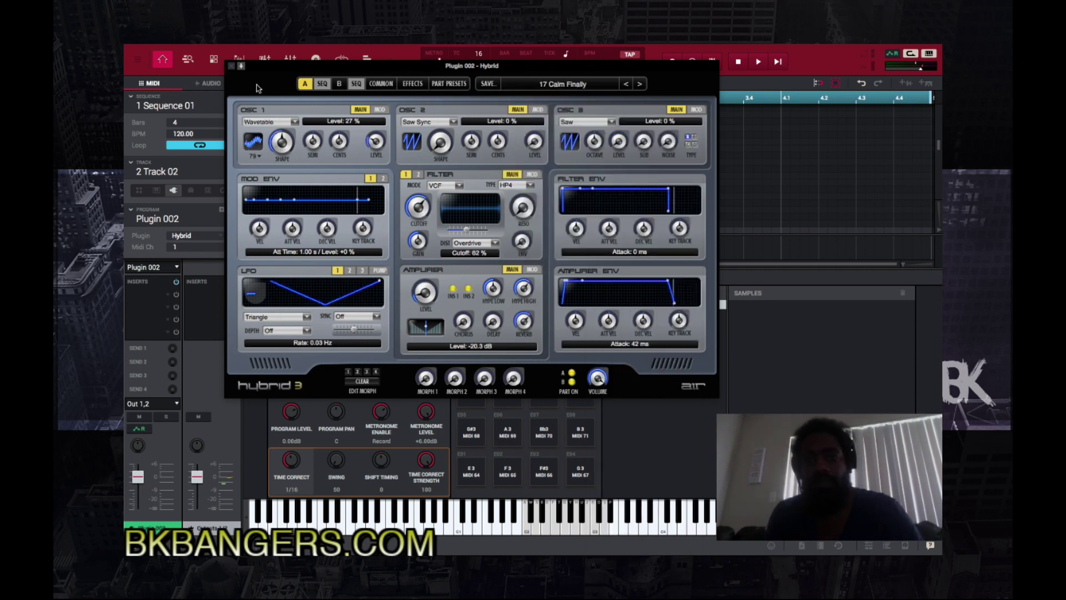
click(230, 67)
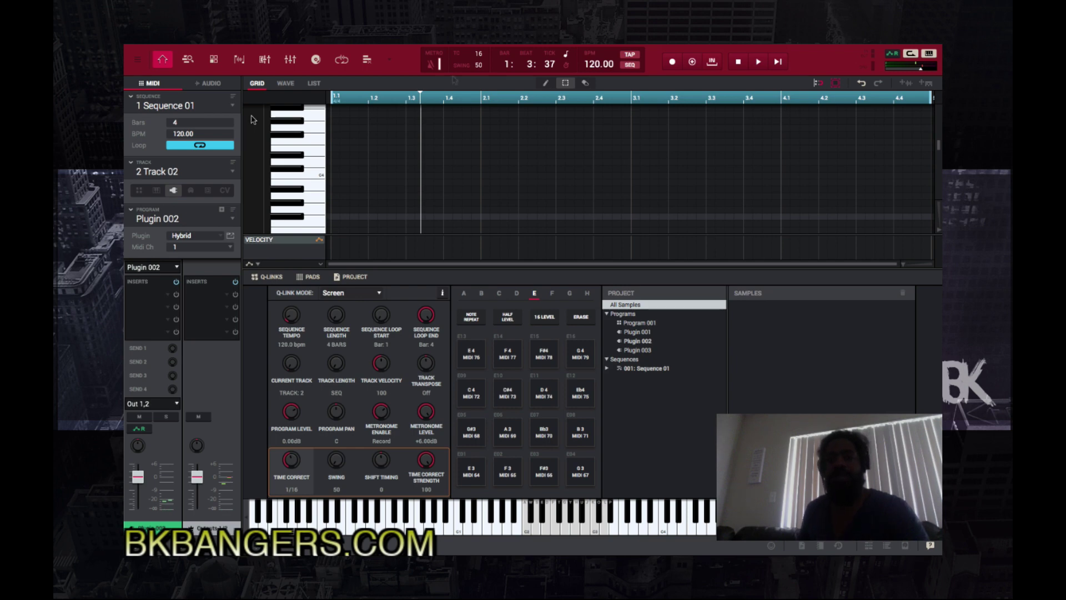
Step: Finish recording the melody on Track 02 and select all of its notes
key(space)
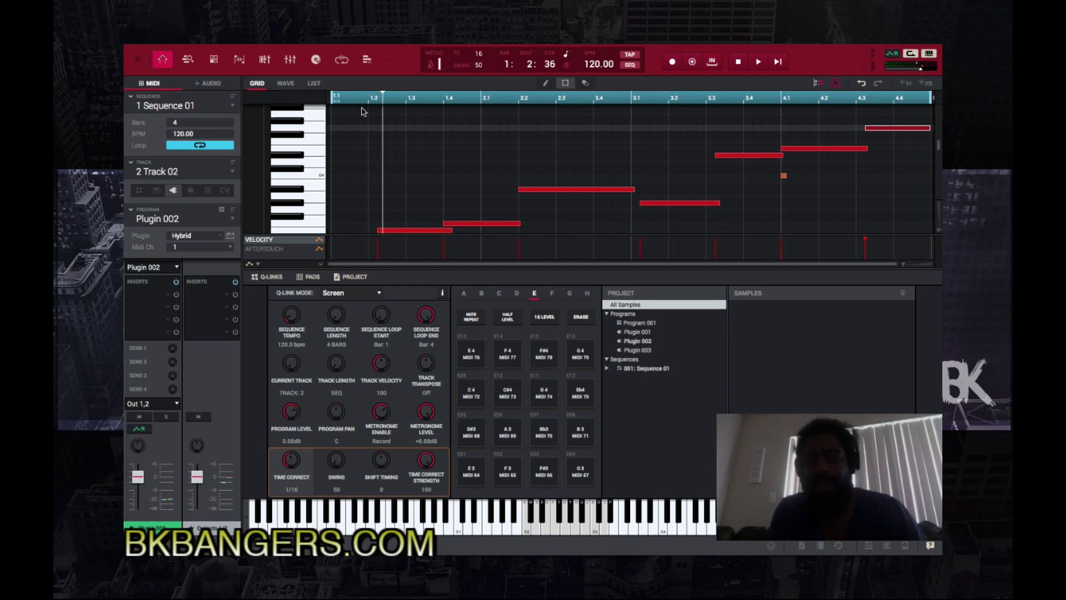
key(alt)
key(alt)
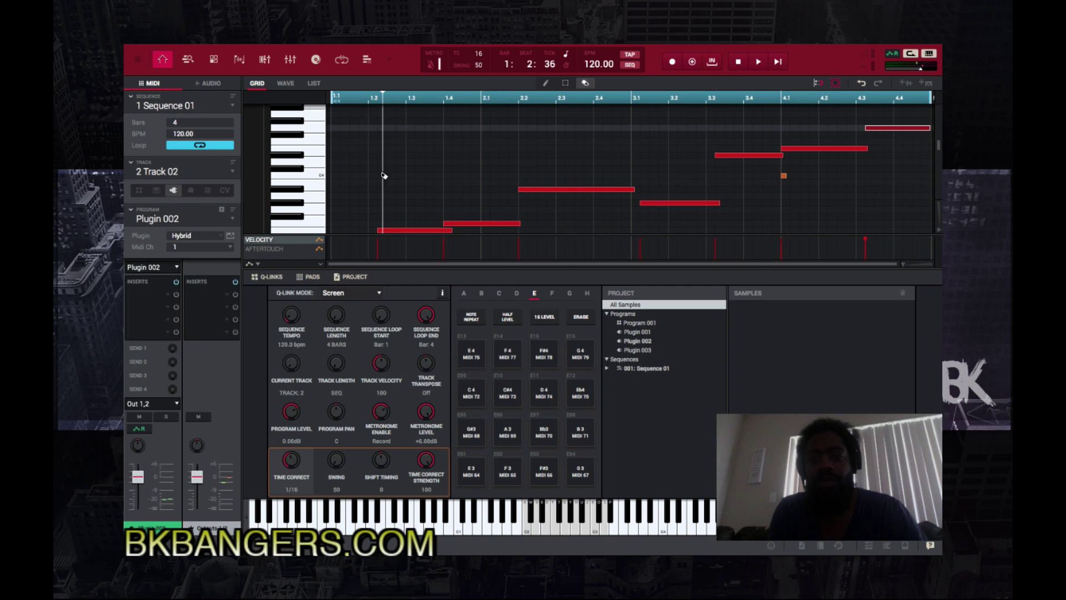
key(ctrl+a)
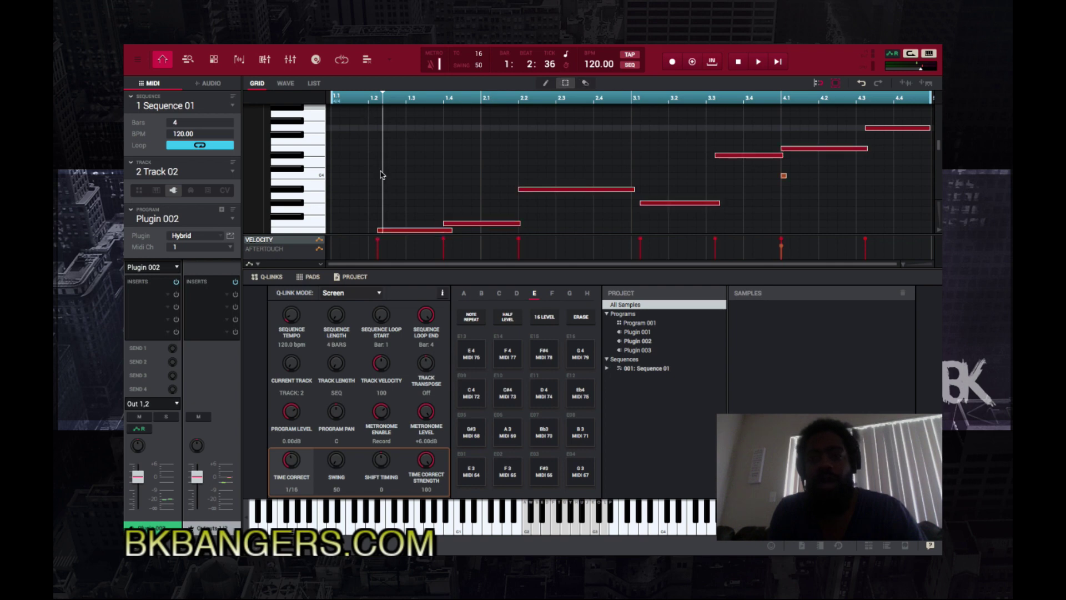
Step: Apply Pitch Quantize to the selected melody notes with root note G# and the Natural Minor scale
click(136, 62)
mouse_move(150, 91)
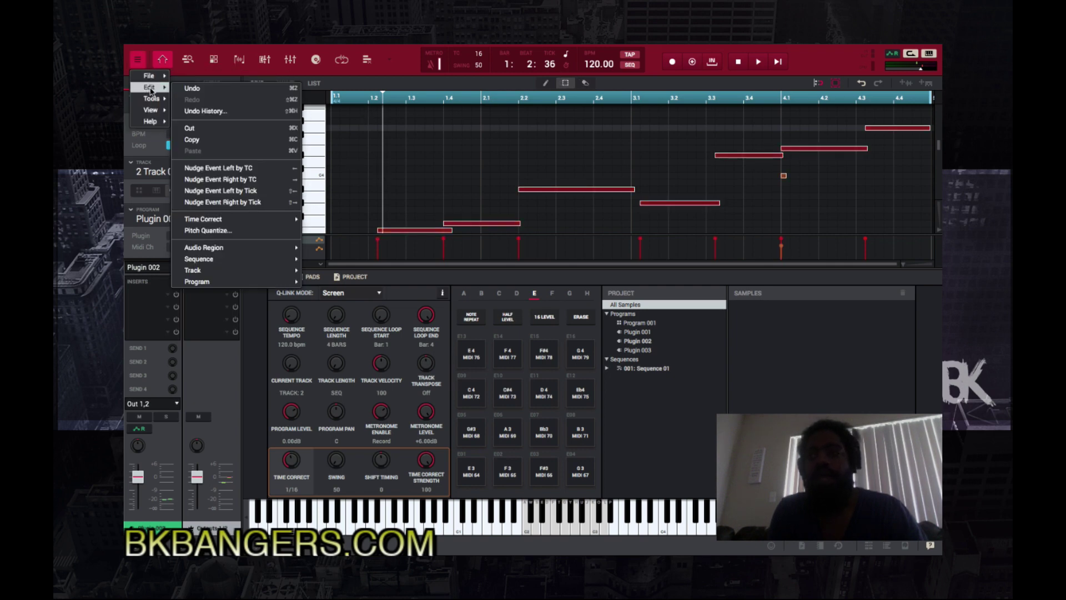
click(217, 231)
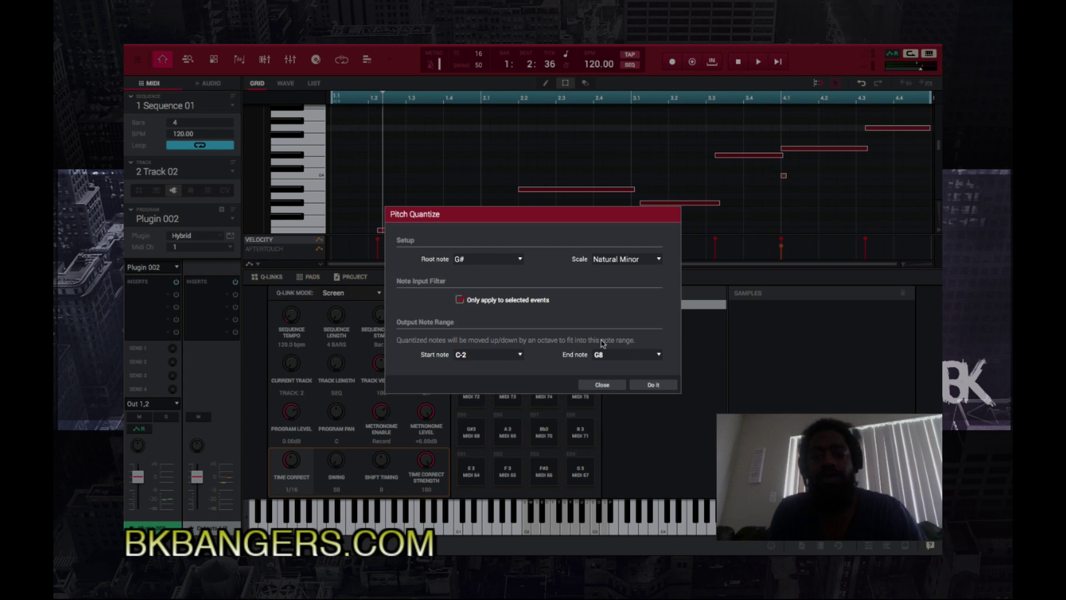
click(653, 384)
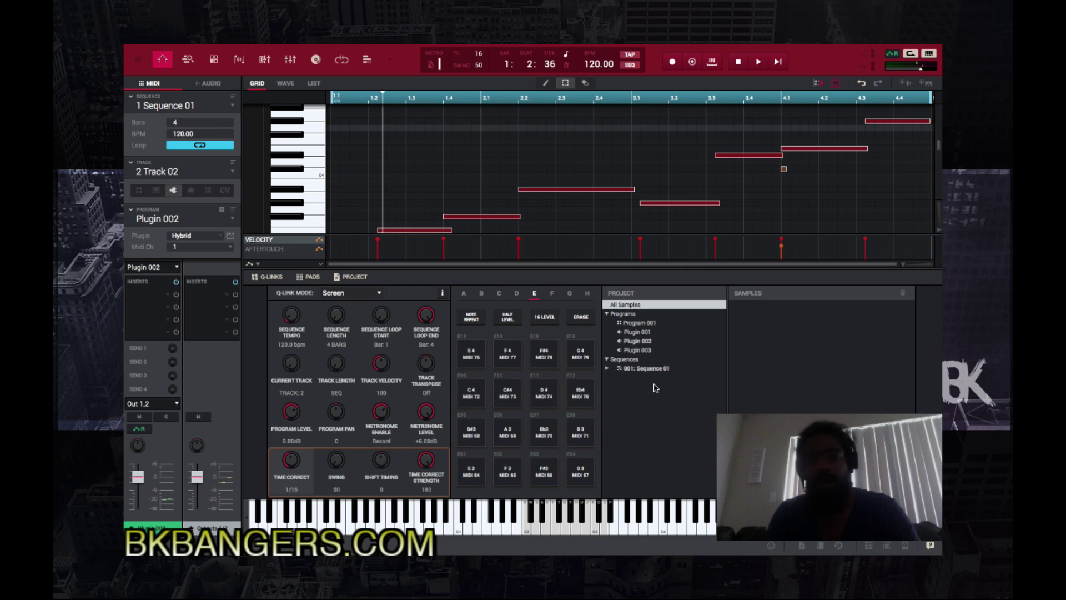
Step: Undo and redo the pitch quantize to compare the note positions, finishing with the original notes restored
key(ctrl+z)
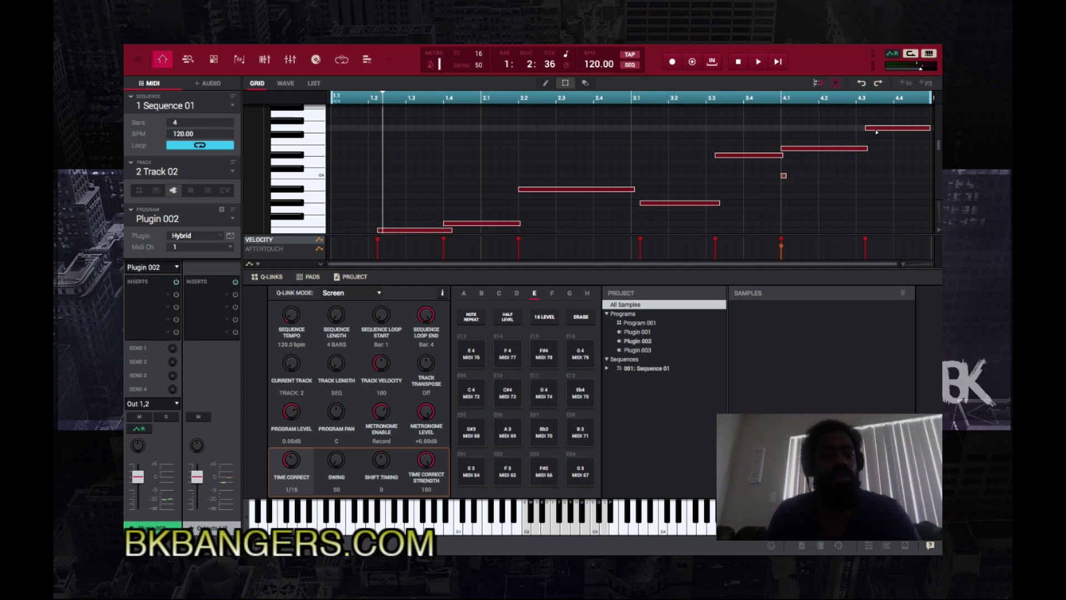
key(e)
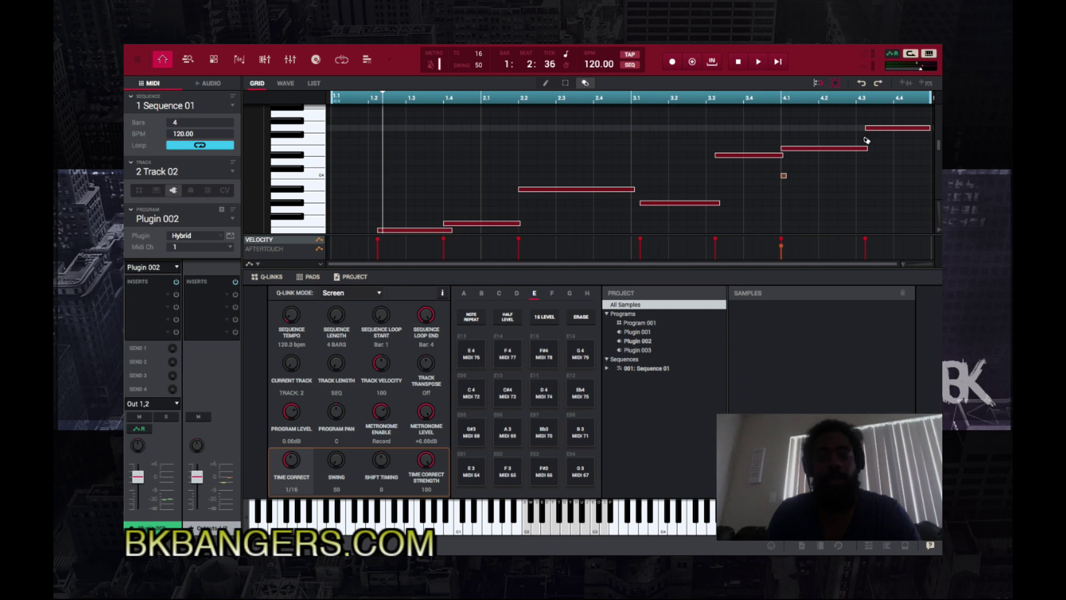
key(Up)
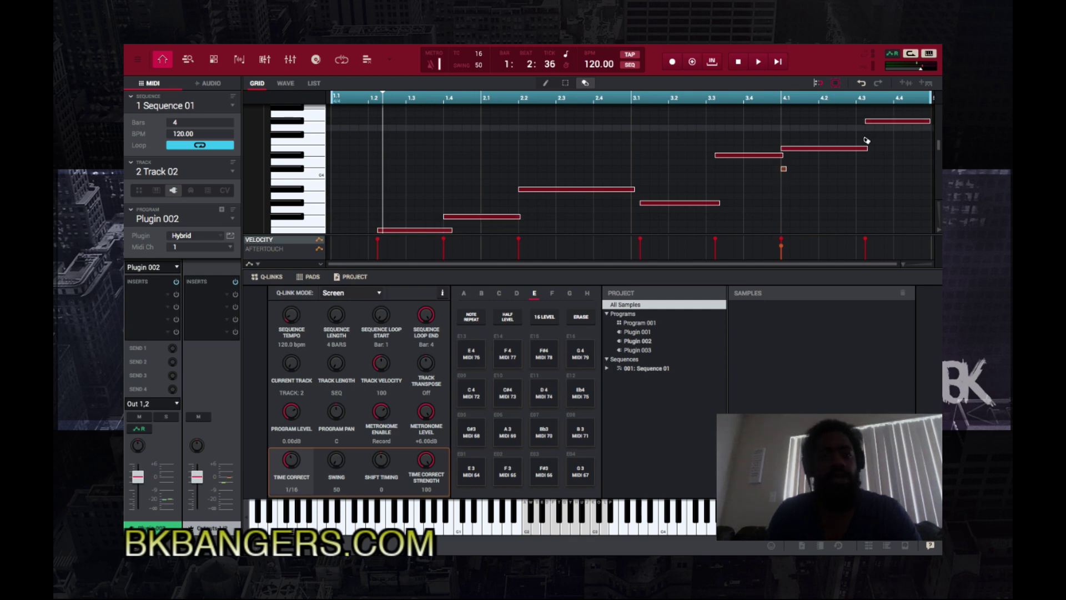
key(s)
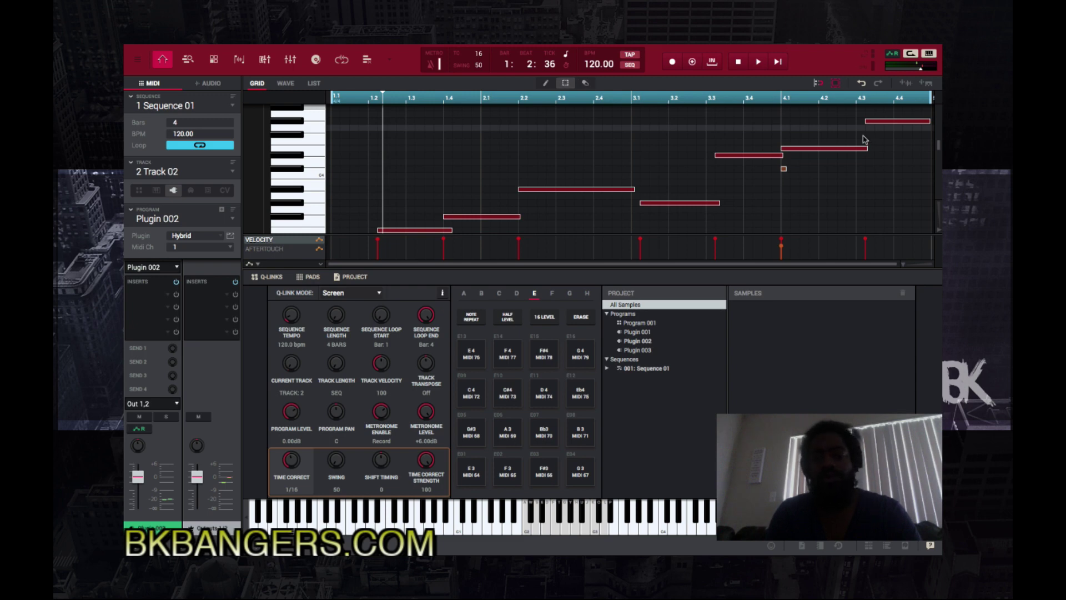
key(e)
key(s)
key(e)
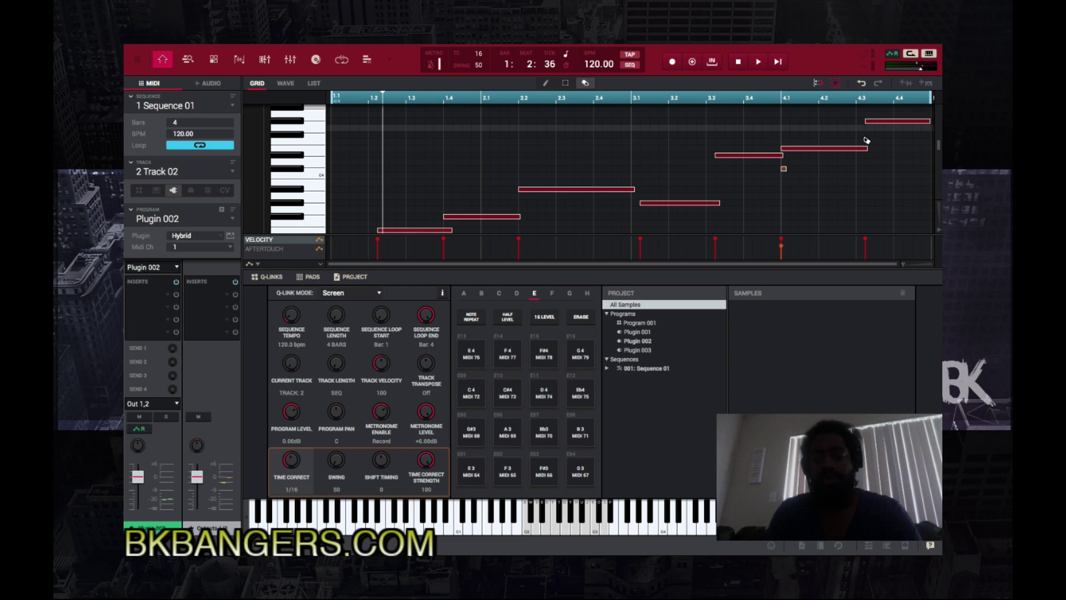
key(ctrl+z)
key(s)
Step: Solo Plugin 002 and play the sequence to hear the unquantized melody on its own
key(space)
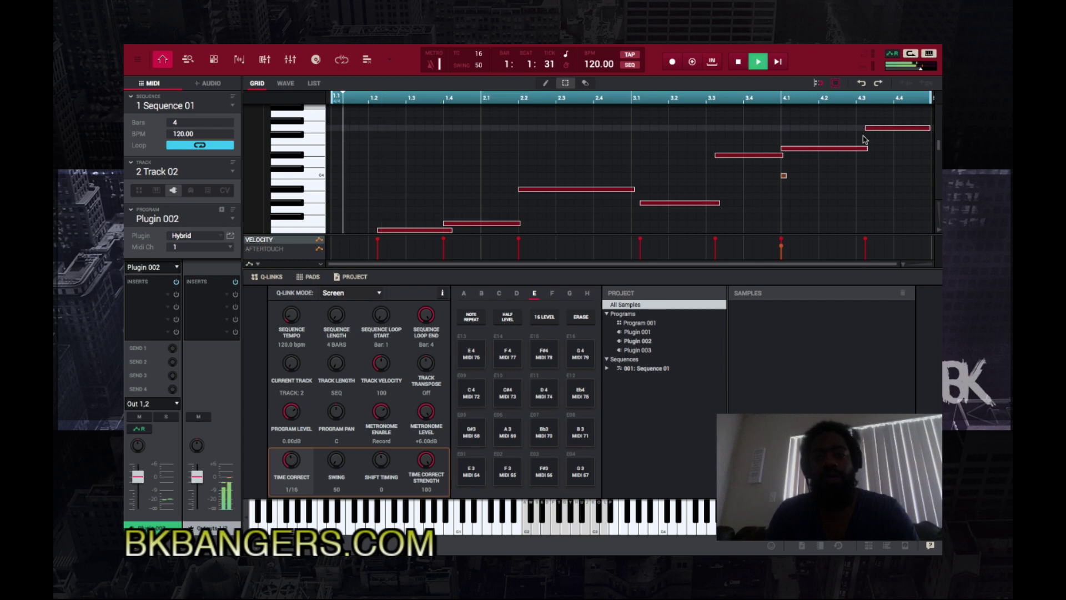
key(space)
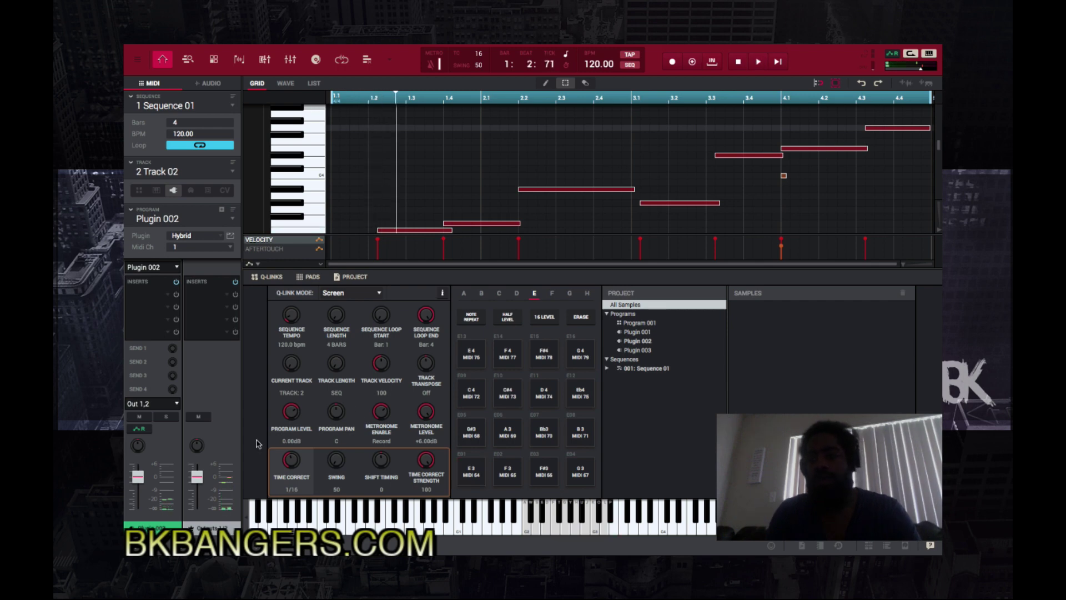
click(166, 417)
key(space)
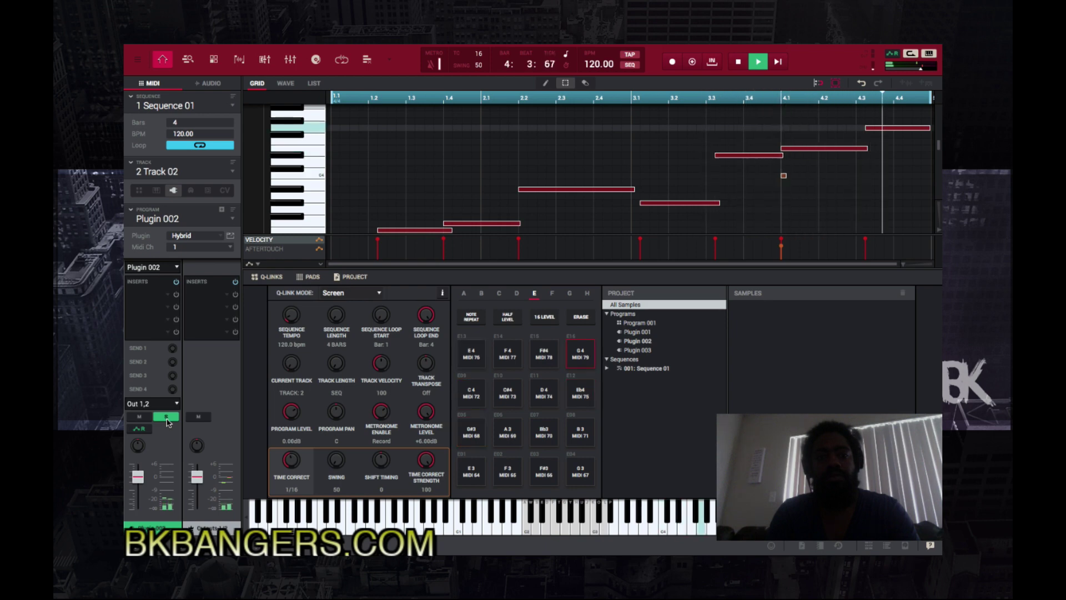
key(space)
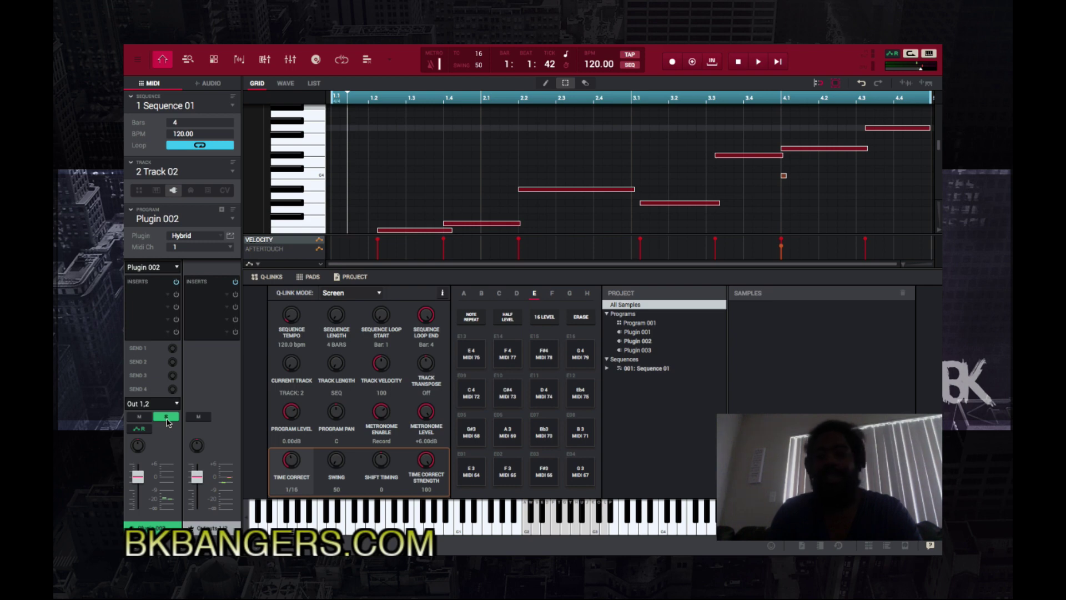
Step: Pitch-quantize Track 02's melody notes to the G# Natural Minor scale
click(137, 60)
mouse_move(155, 87)
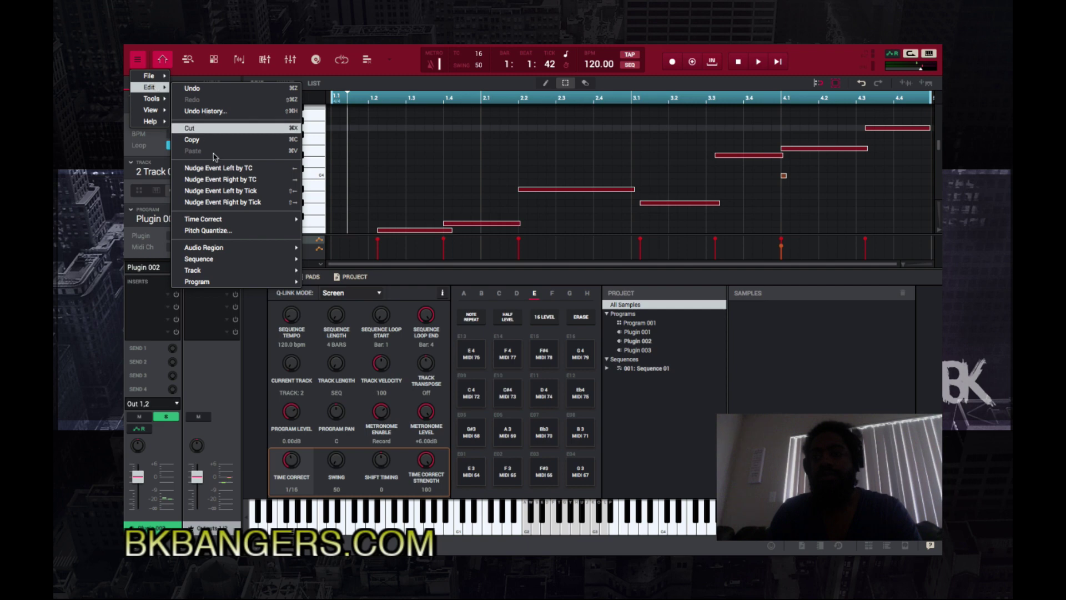
click(210, 230)
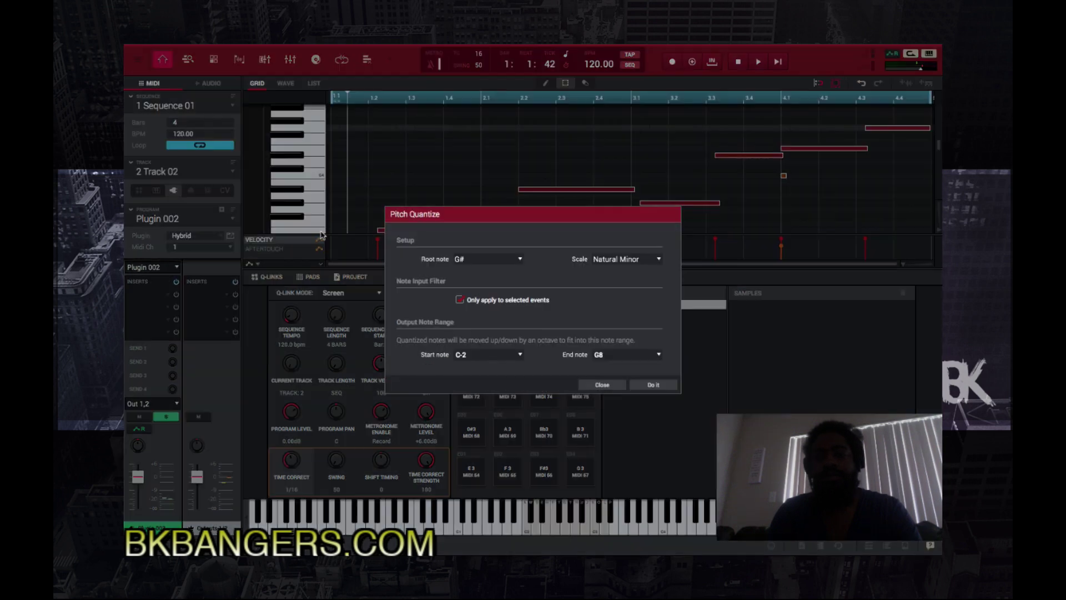
click(652, 386)
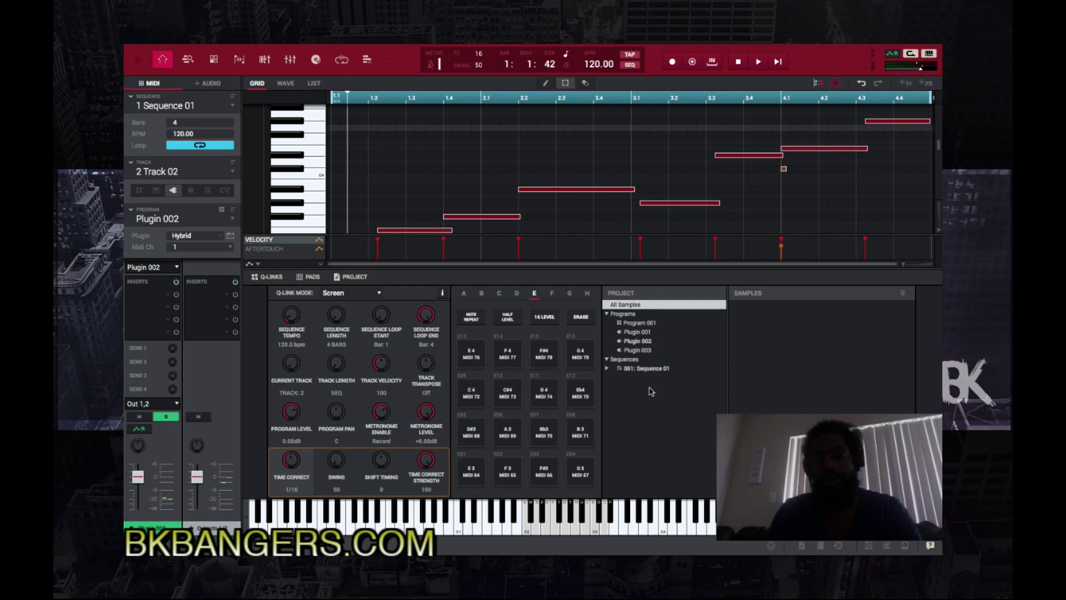
Step: Play the quantized melody soloed, turn off the solo on Plugin 002, and play it with the chords
key(space)
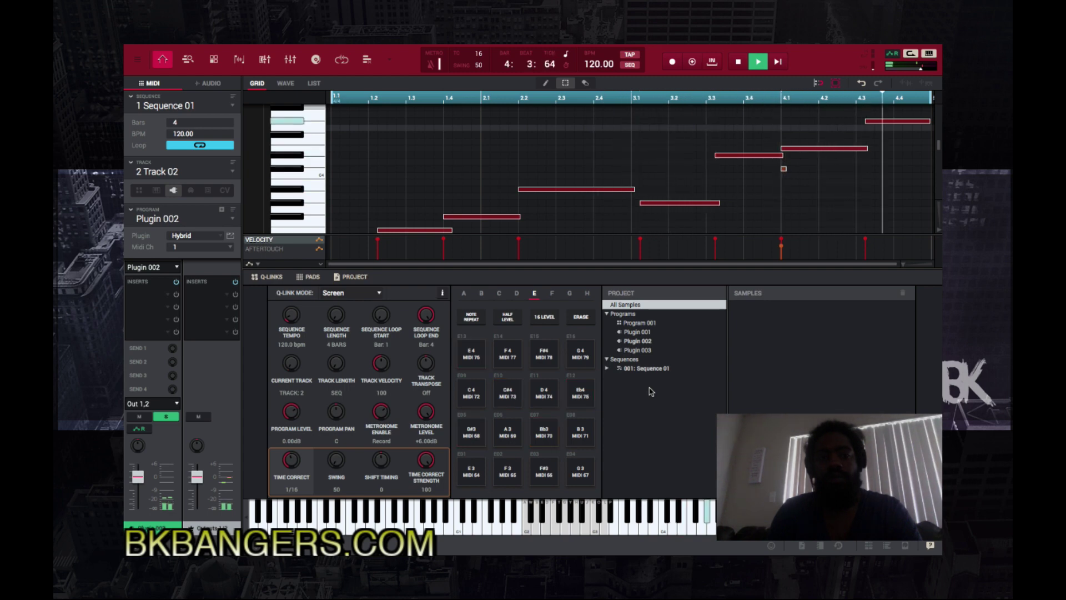
key(space)
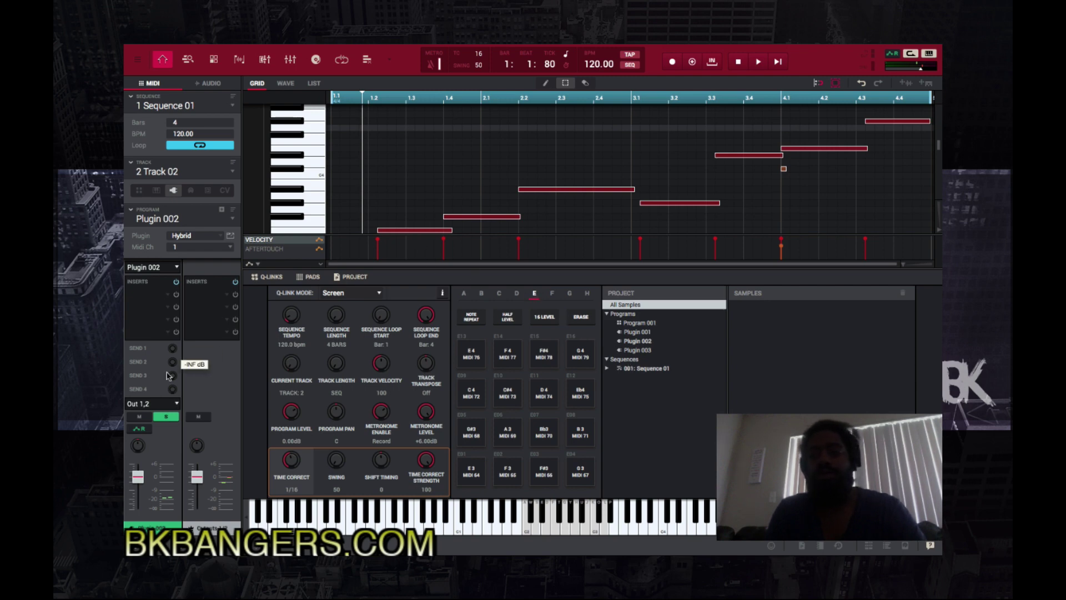
click(168, 417)
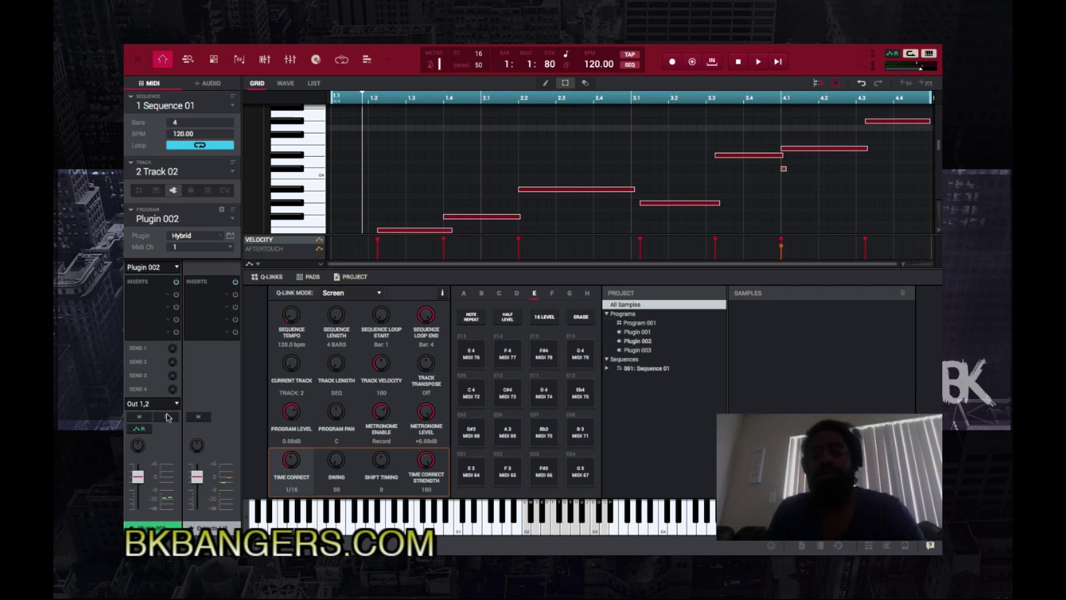
key(space)
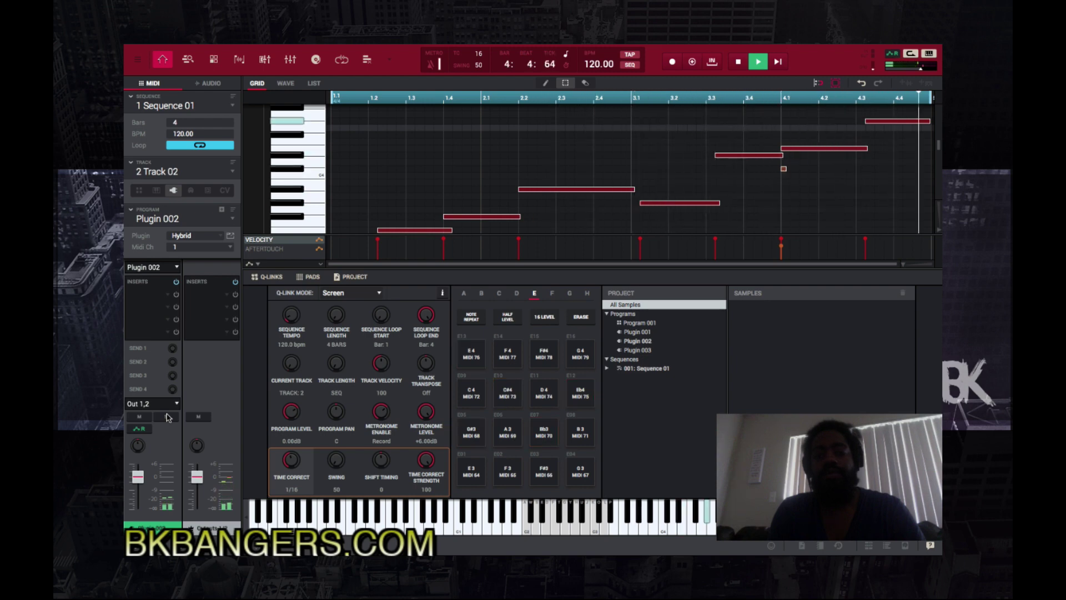
key(space)
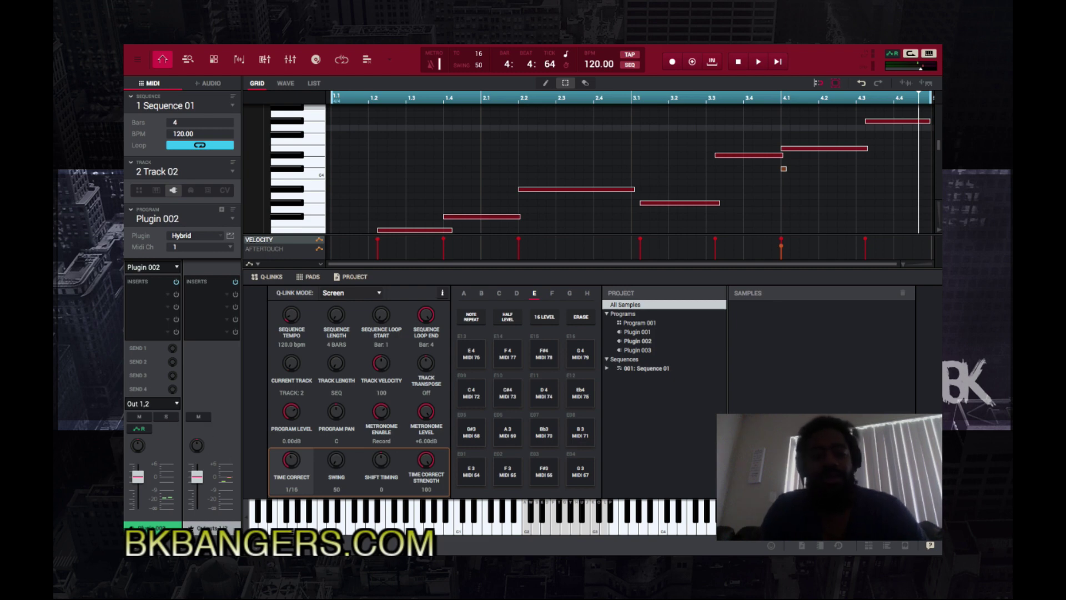
Step: Open the file browser and look through the G-DRIVE SOUNDS PLUS folder for a sample
click(906, 546)
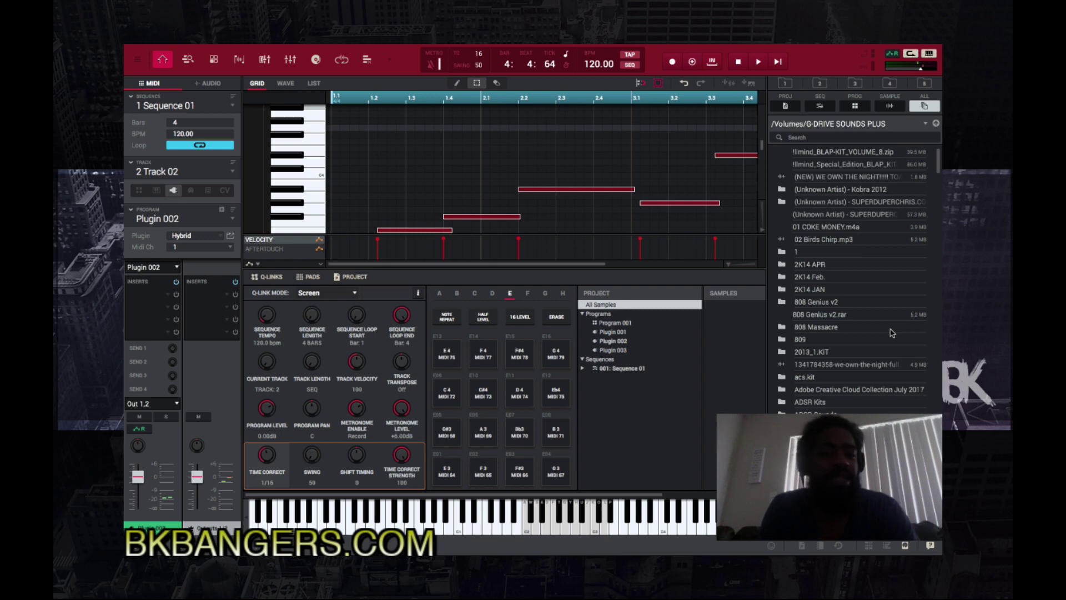
scroll(891, 333, down, 5)
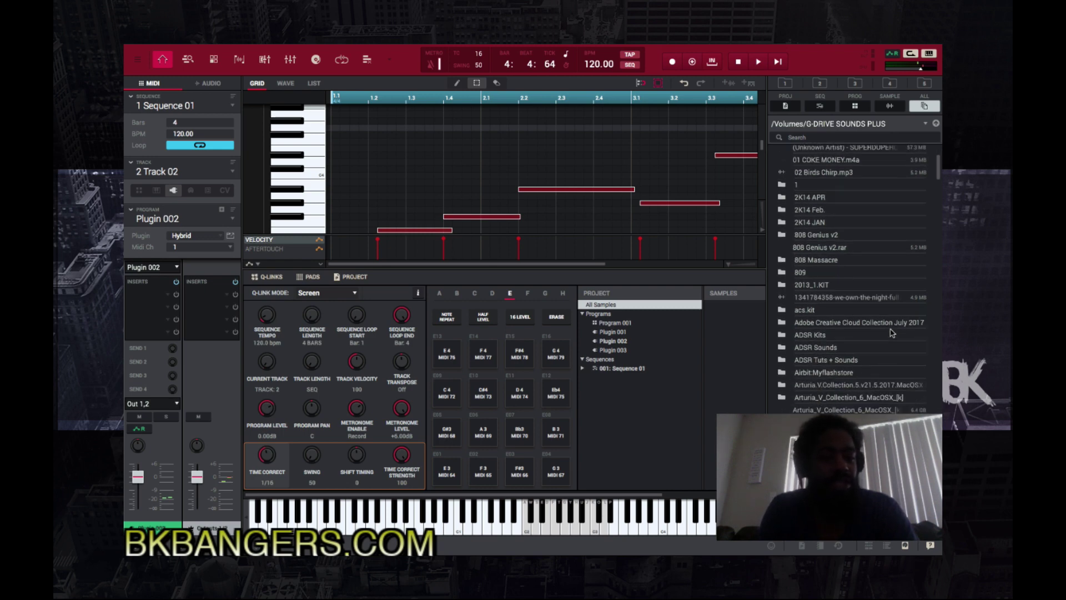
scroll(891, 332, down, 2)
scroll(892, 332, down, 3)
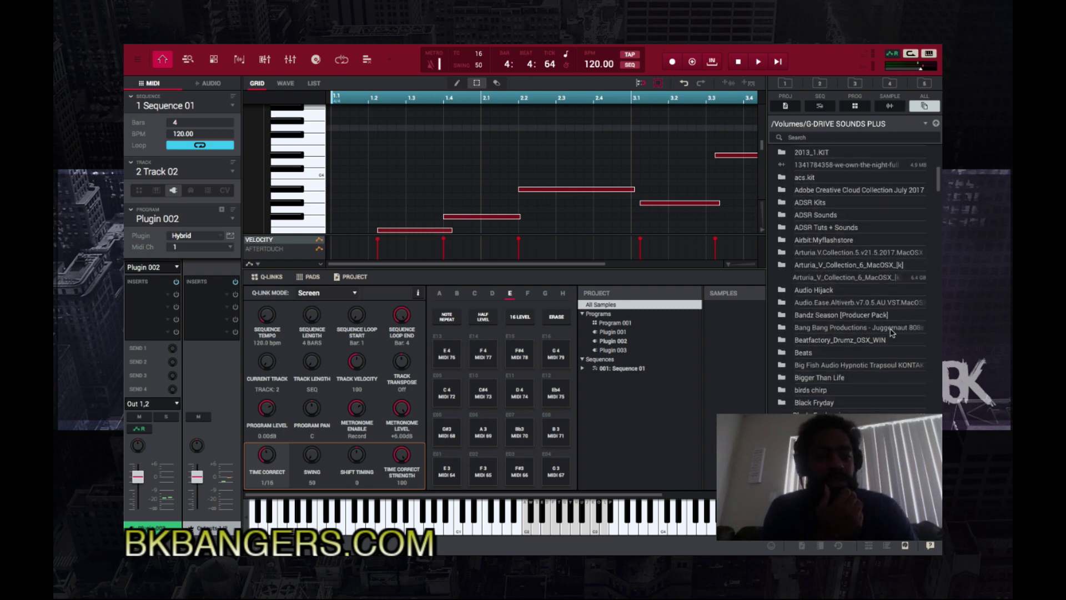
scroll(892, 333, down, 2)
scroll(891, 332, up, 12)
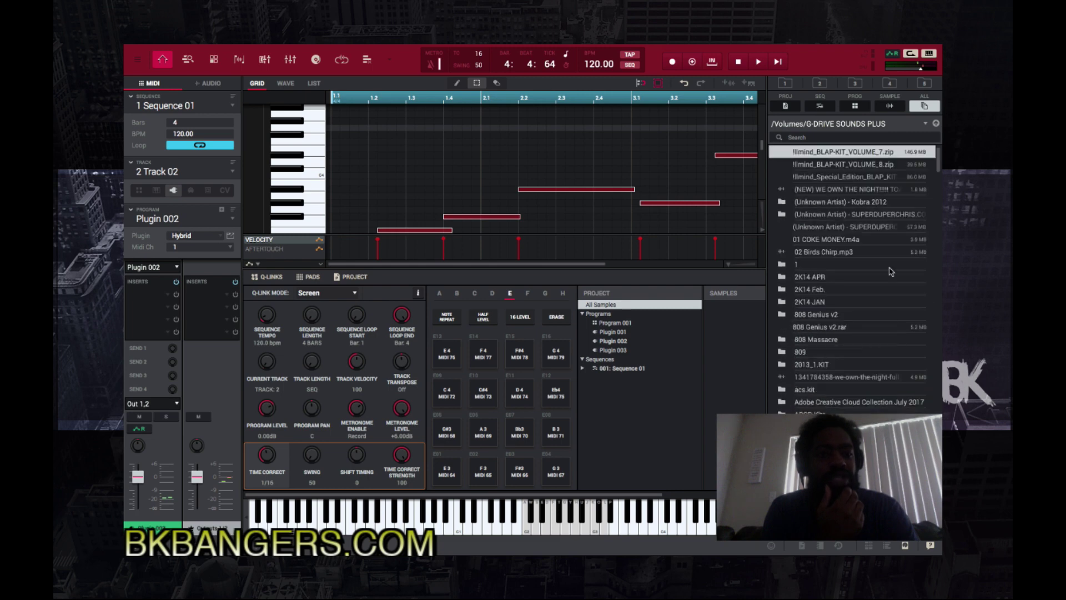
Step: Switch the browser to the Desktop location and open the Sunrise Orchestra sample folder
click(926, 124)
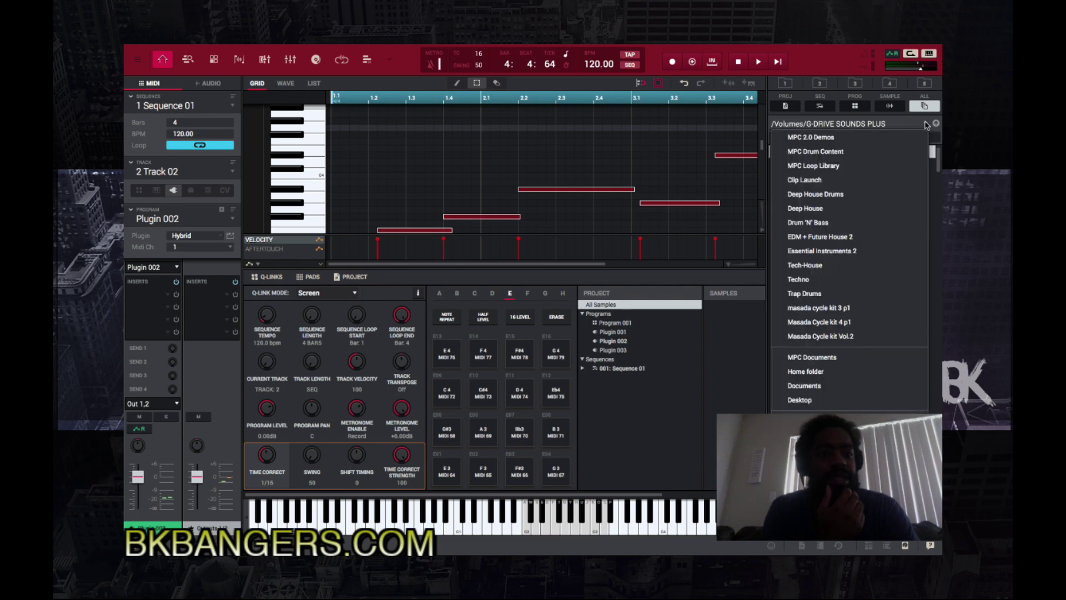
click(872, 400)
scroll(873, 365, down, 15)
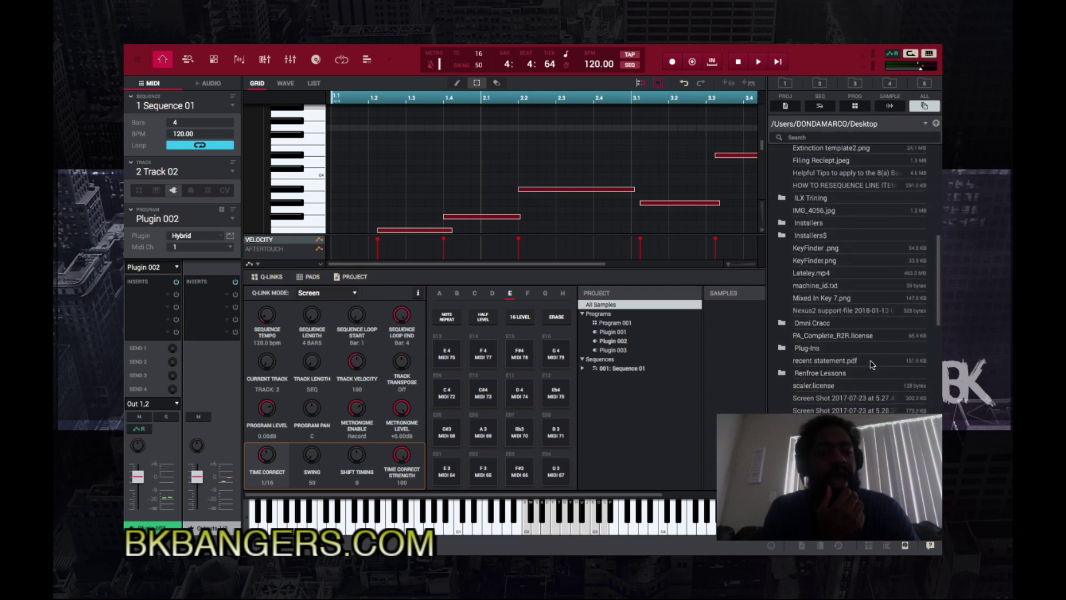
scroll(873, 364, up, 5)
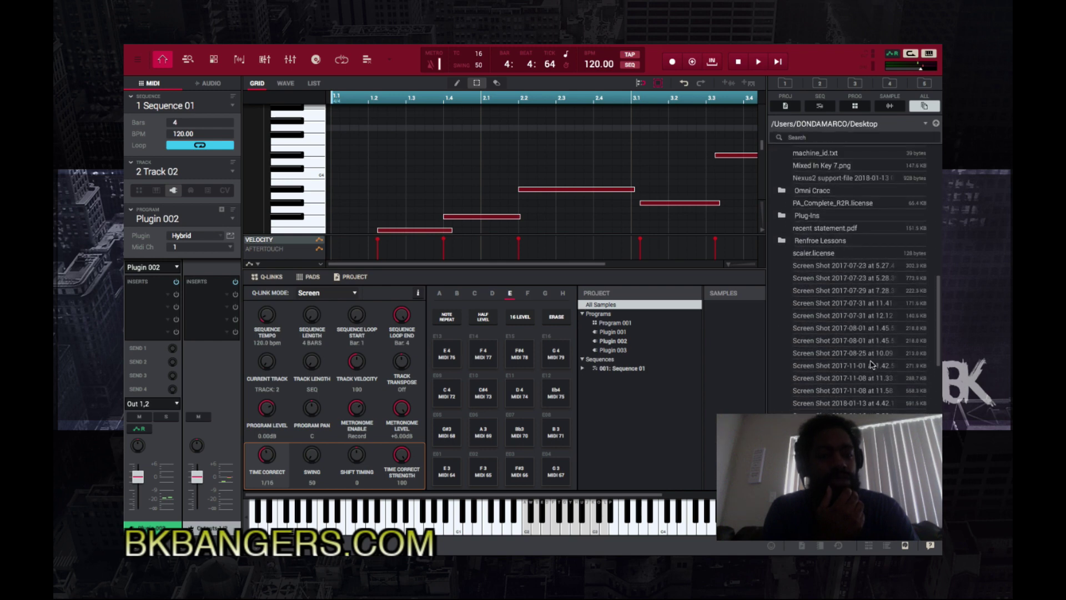
scroll(872, 365, up, 3)
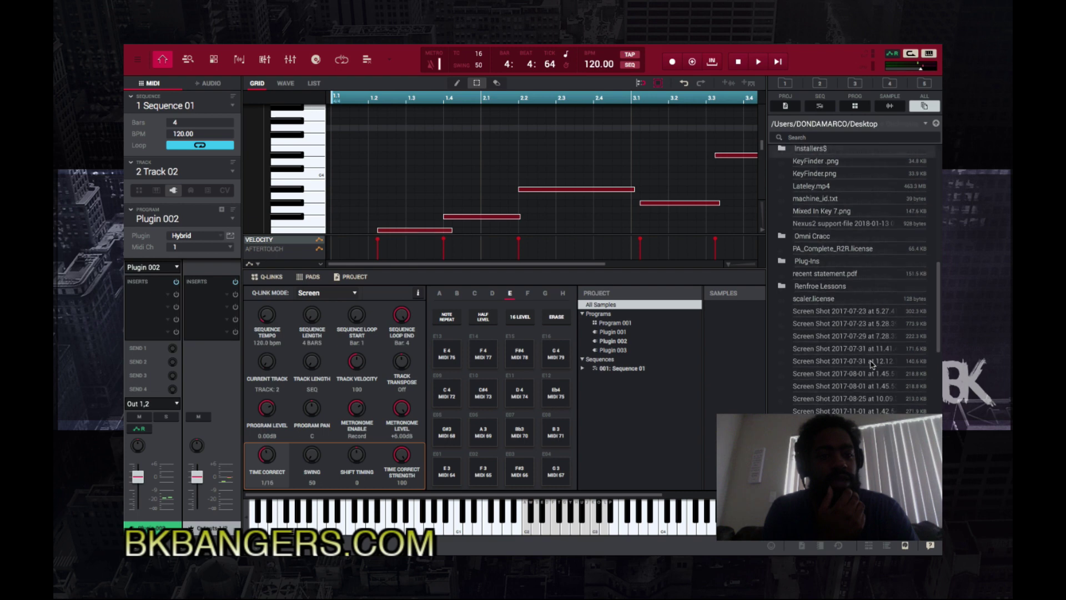
scroll(872, 364, up, 2)
double_click(832, 229)
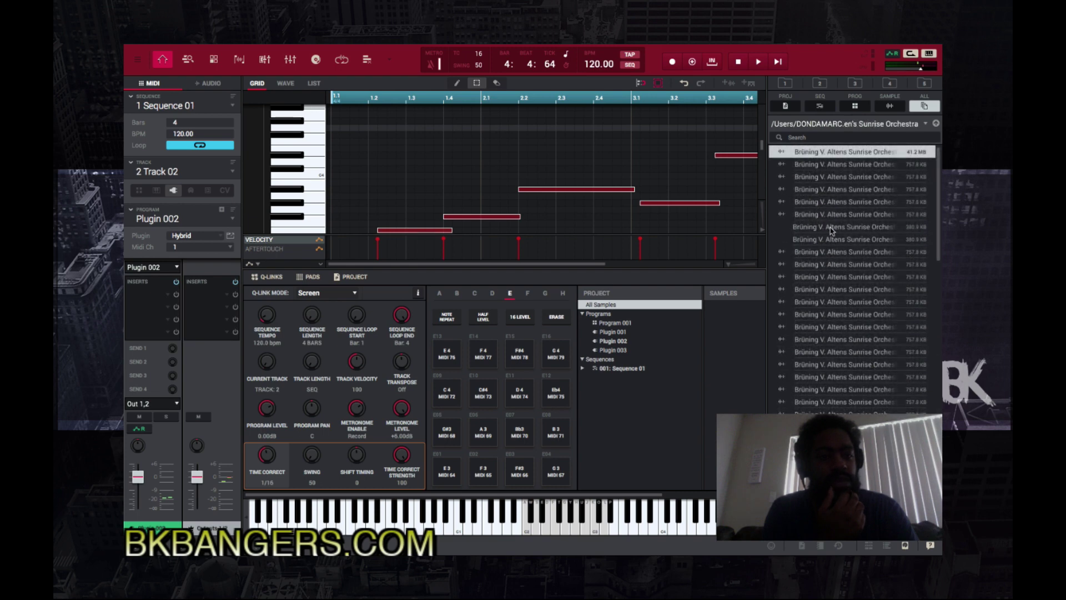
Step: Load the Brüning V. Altens Sunrise Orchestra-Lady U-wav.0004 sample into the project and close the file browser
click(831, 229)
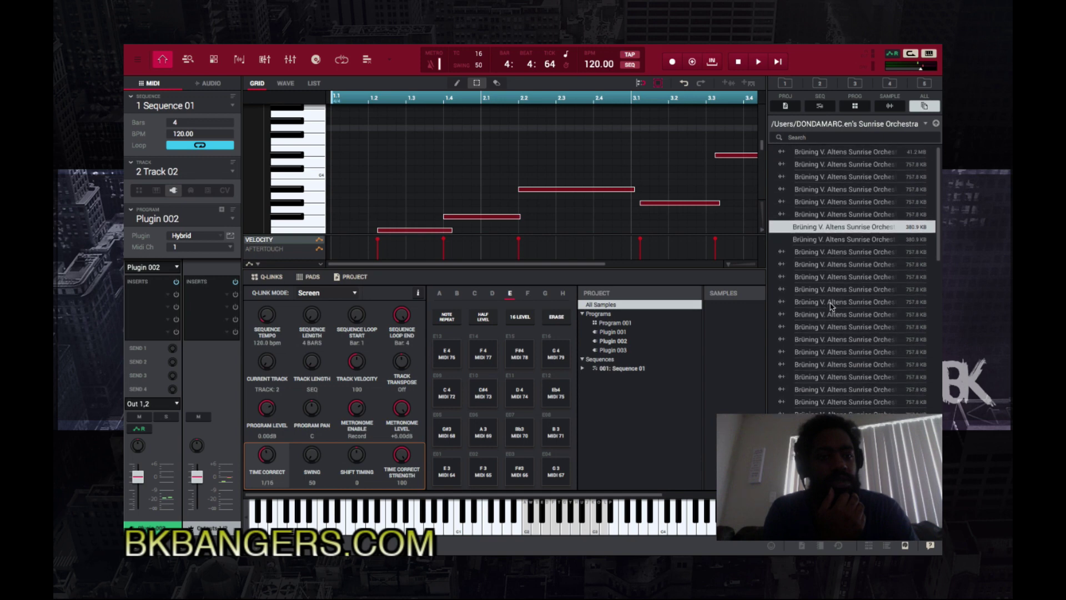
click(840, 212)
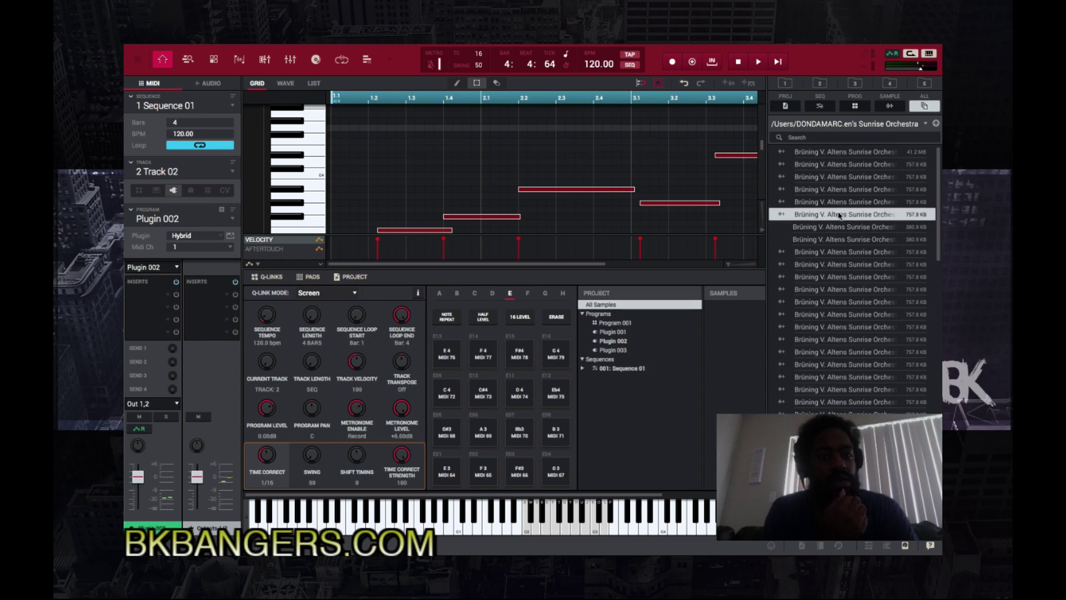
double_click(840, 216)
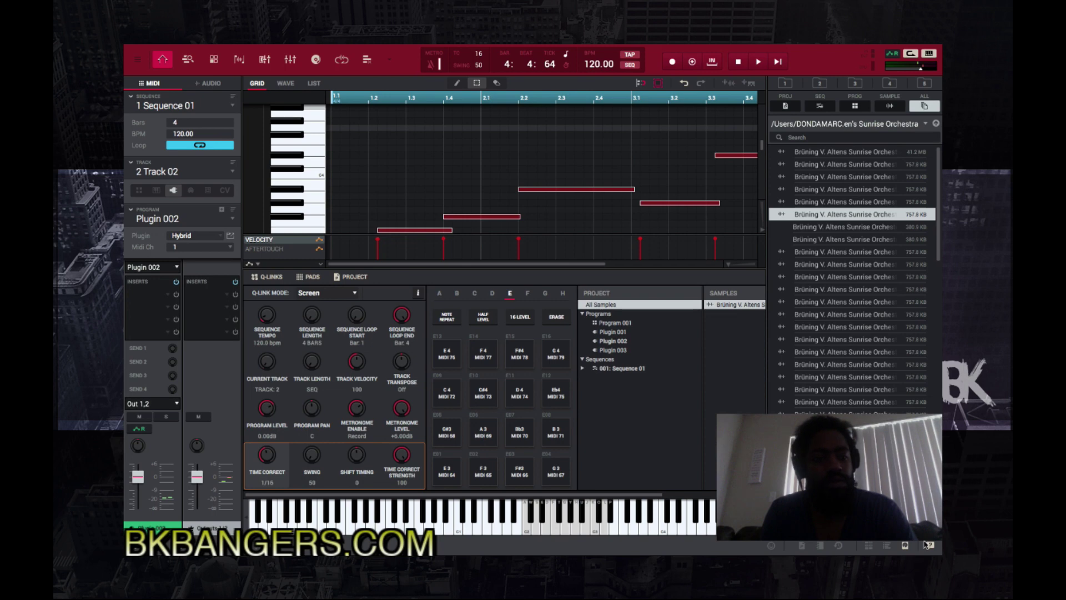
click(905, 546)
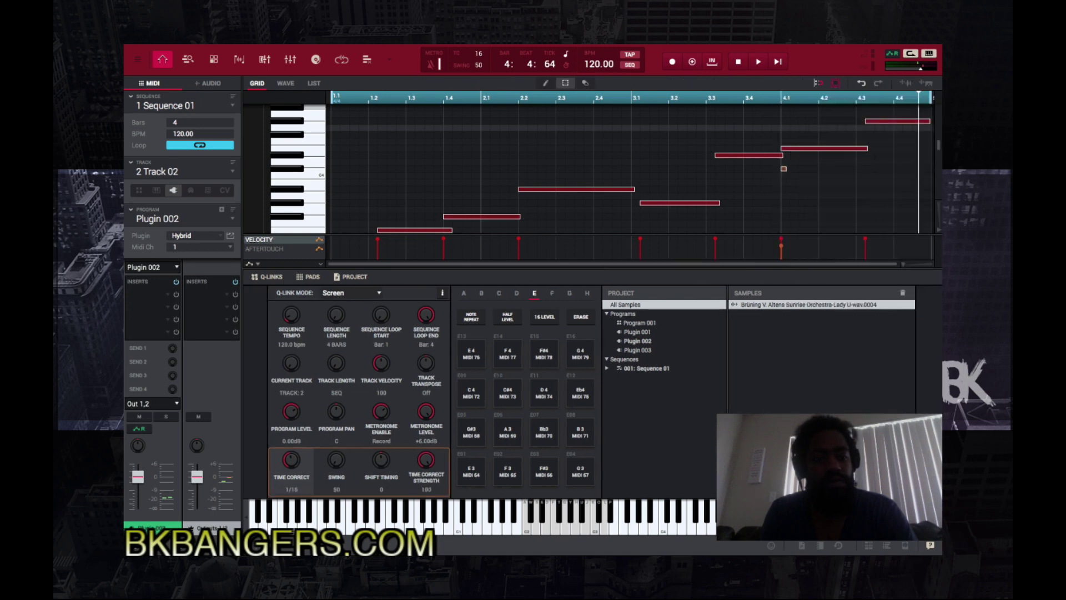
Step: Open the loaded sample in Sample Edit and set its timeline ruler to Beats
double_click(815, 307)
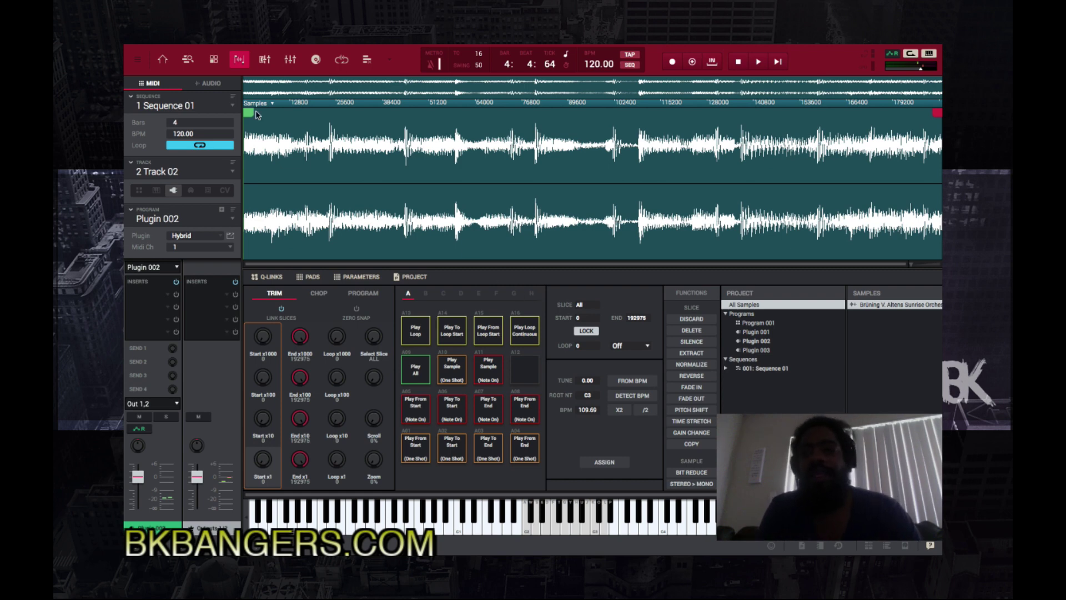
click(272, 104)
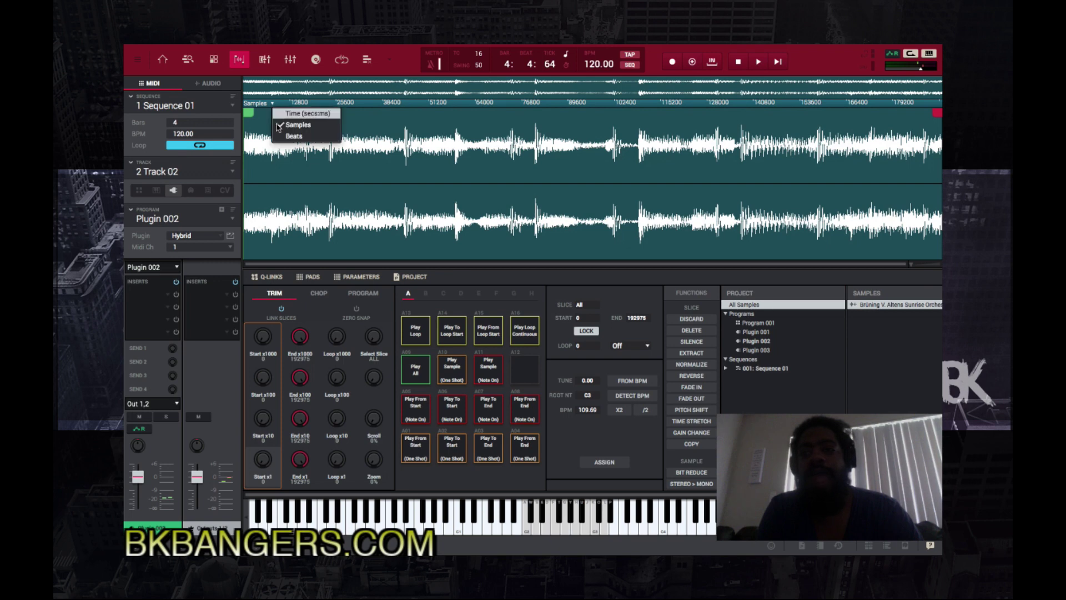
click(286, 137)
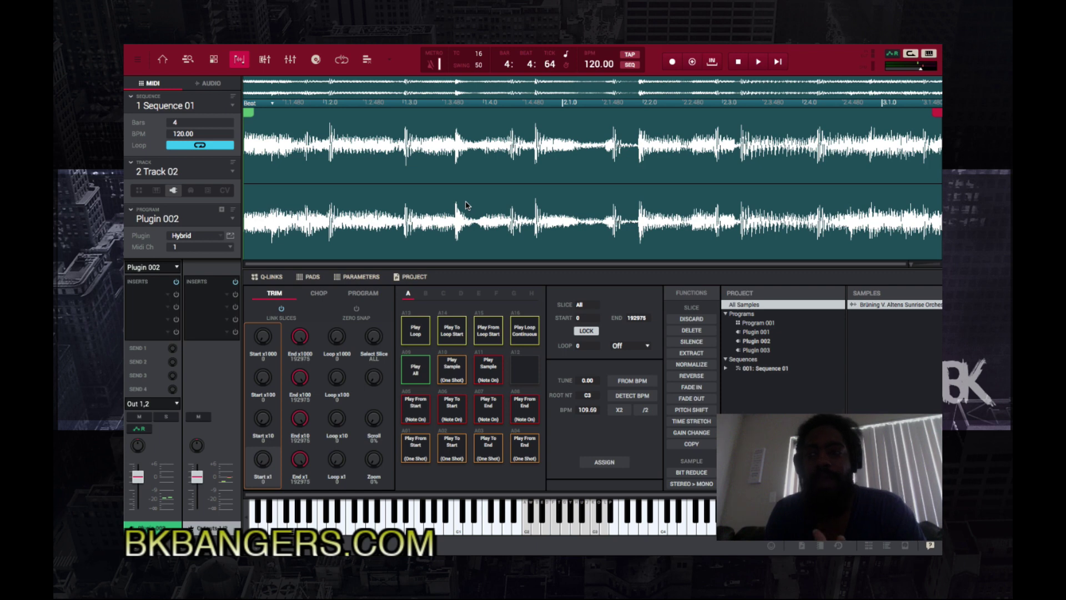
Step: Audition the sample by itself in Sample Edit and together with the running sequence
click(305, 220)
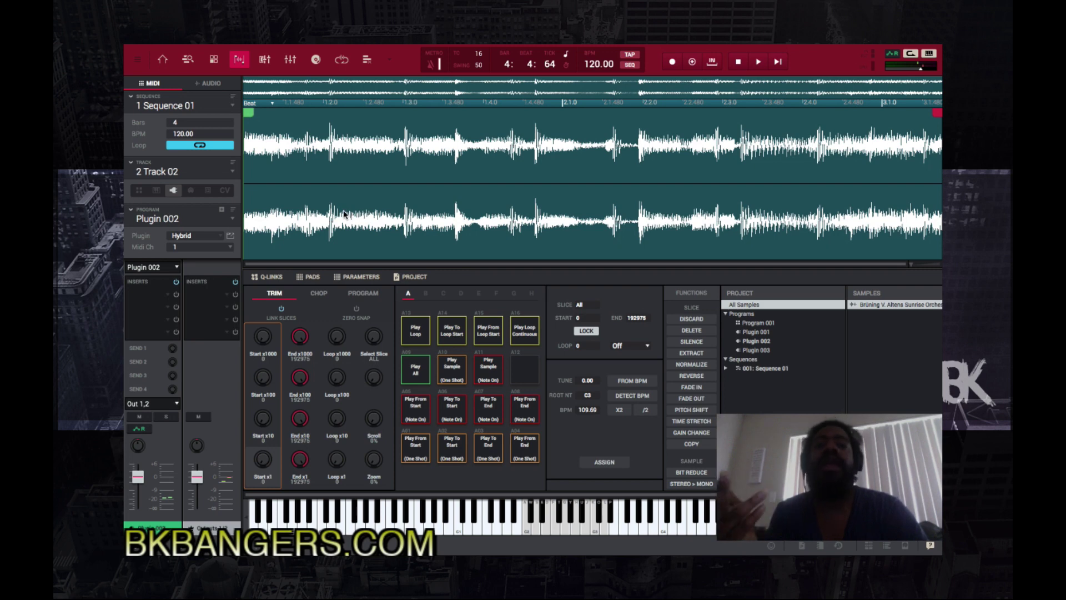
key(space)
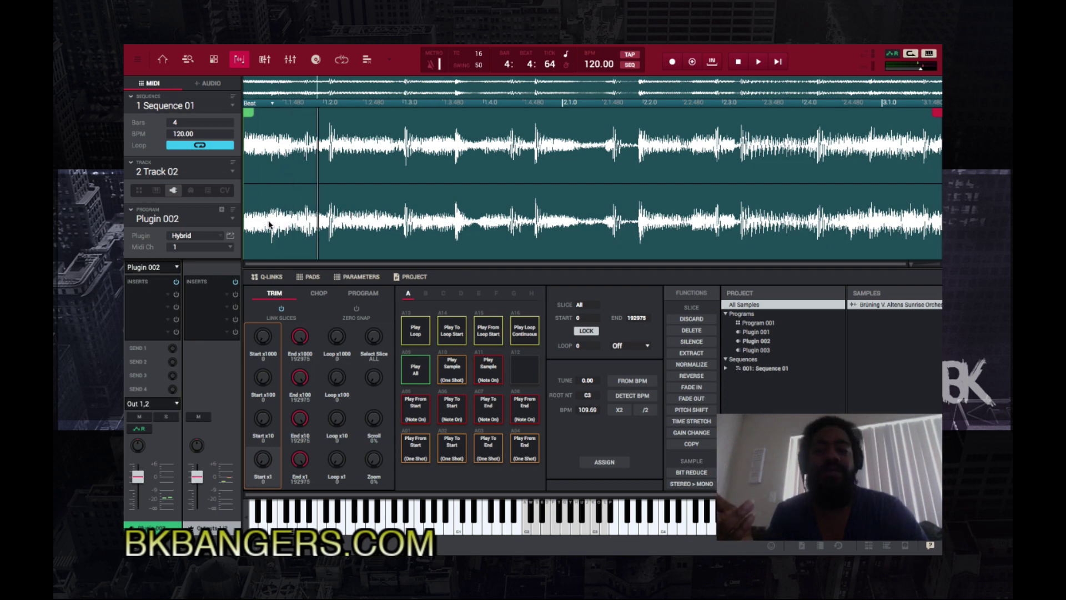
key(space)
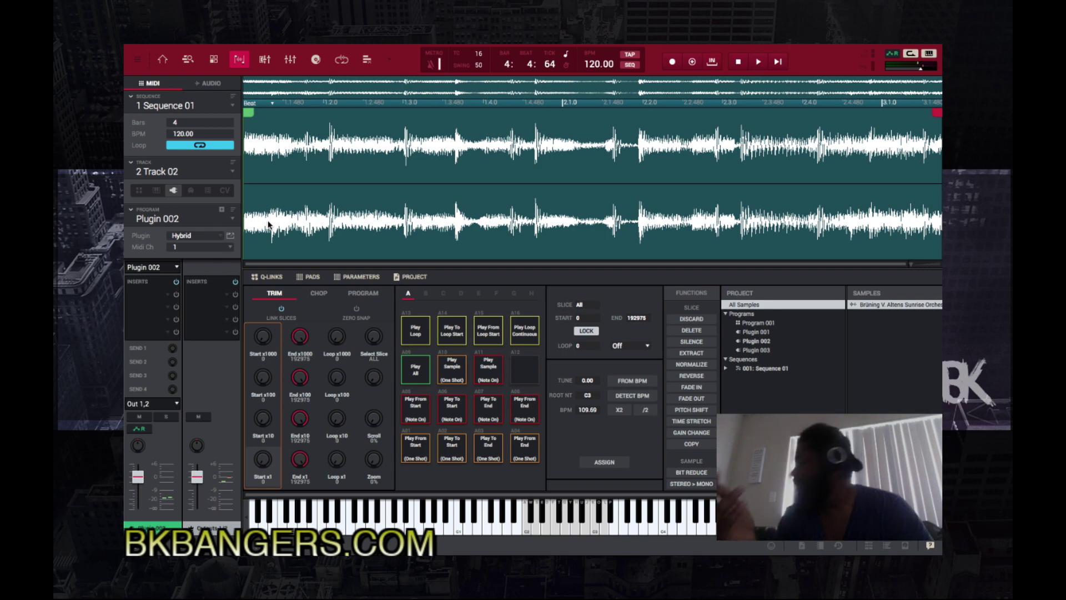
key(space)
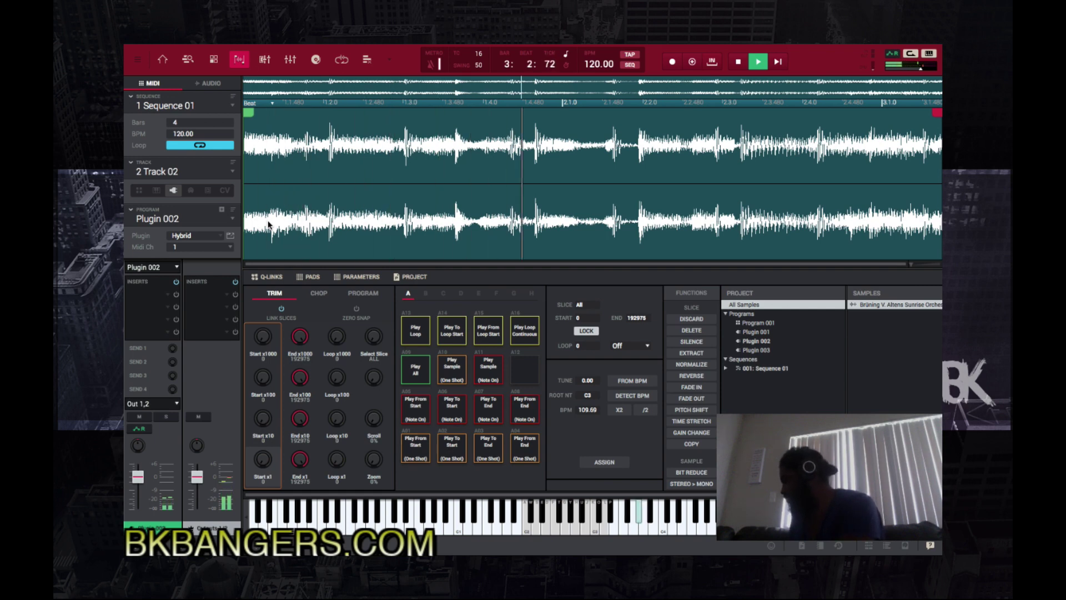
key(space)
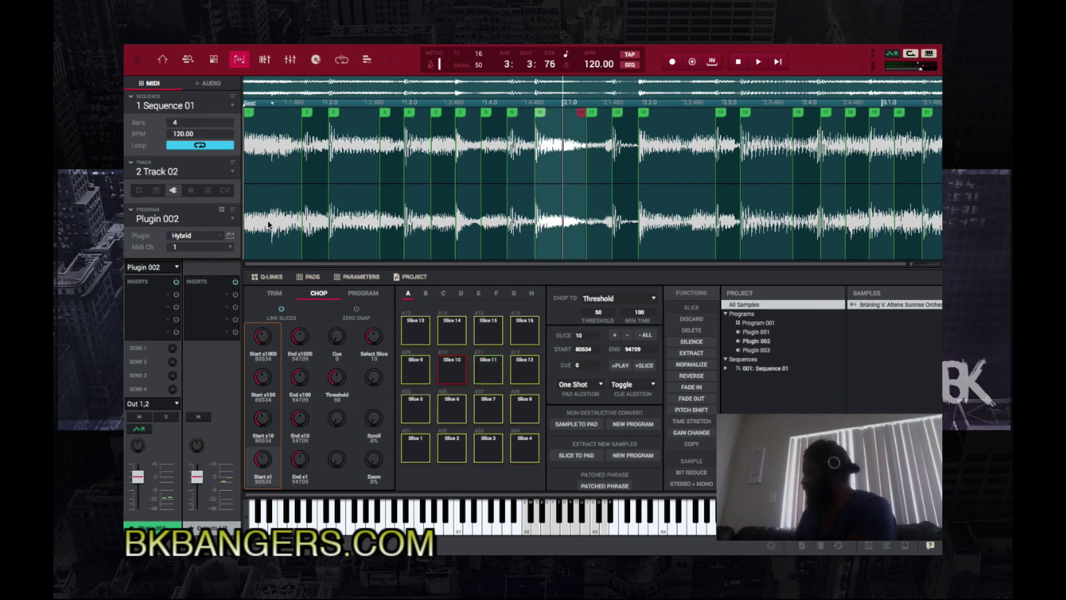
Step: Play the sequence while auditioning individual slices of the threshold-chopped sample
key(space)
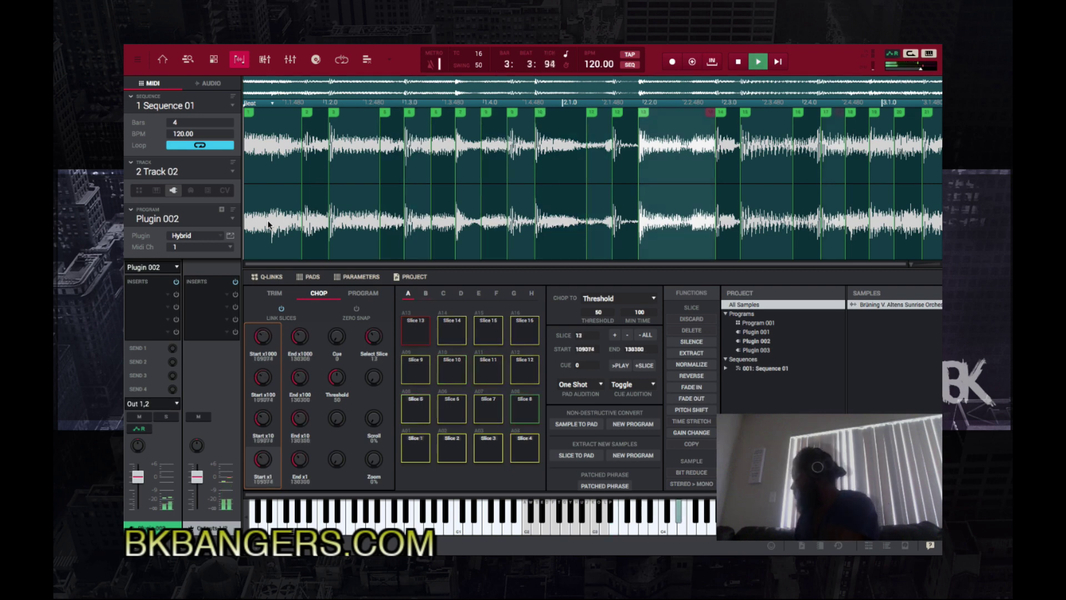
key(space)
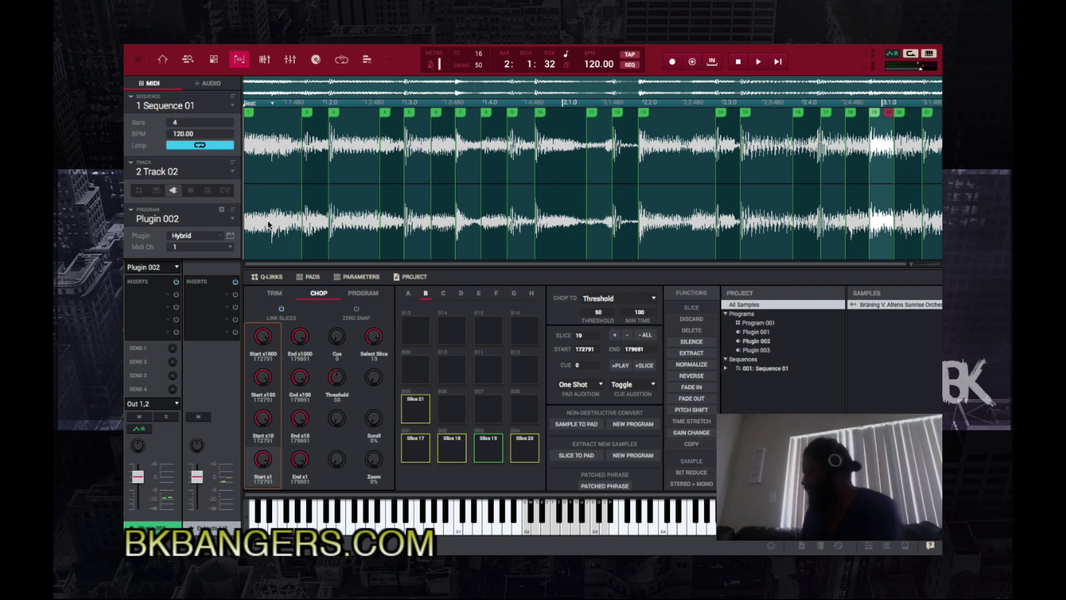
key(r)
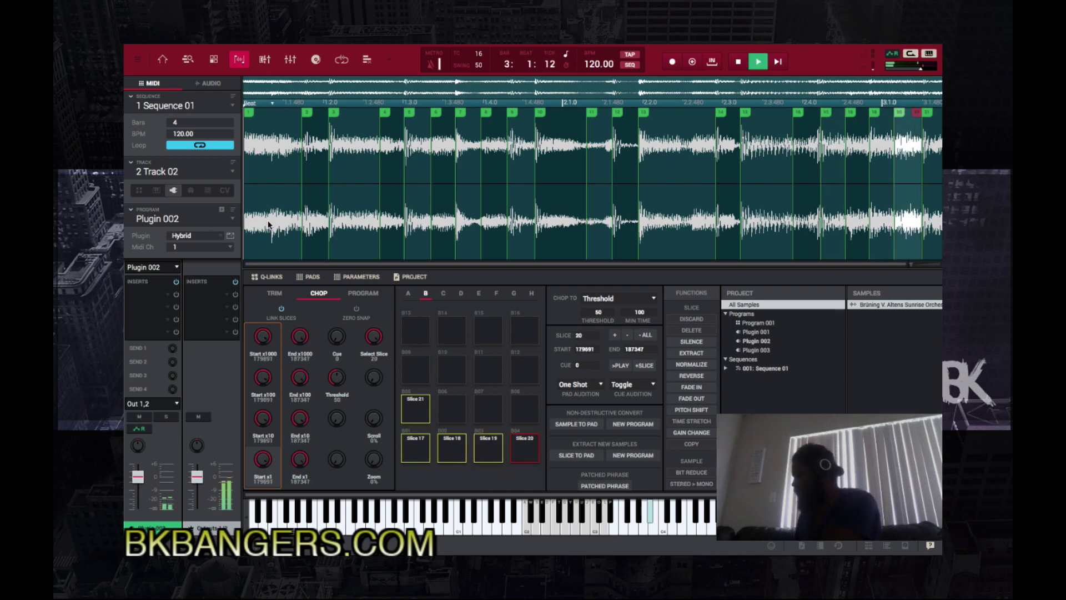
key(space)
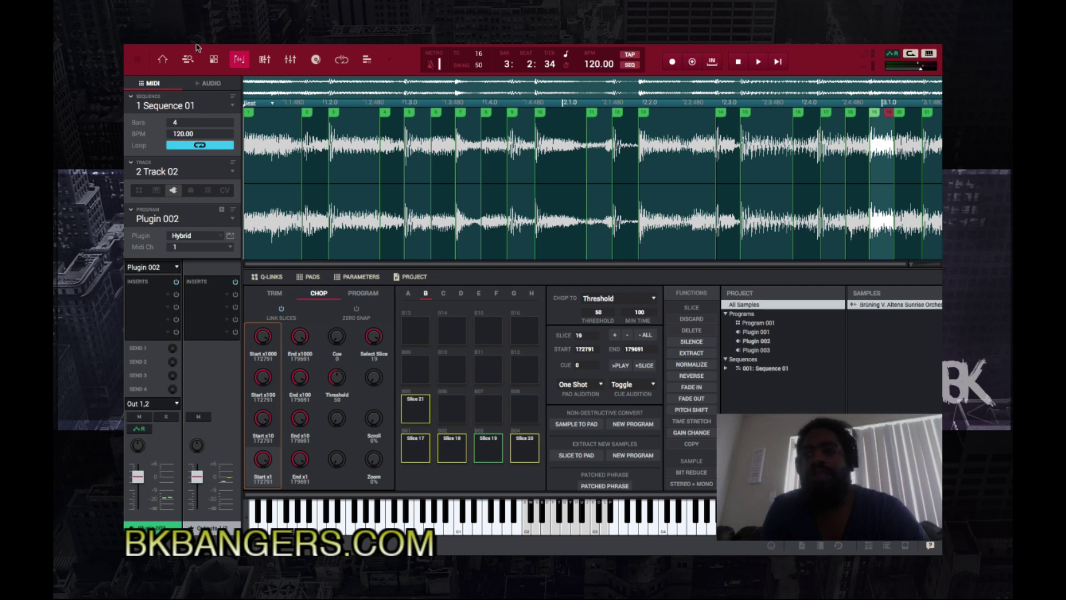
Step: Return to Main Mode, reopen the sample in Sample Edit, and switch from Chop to Trim to view its BPM settings
click(162, 61)
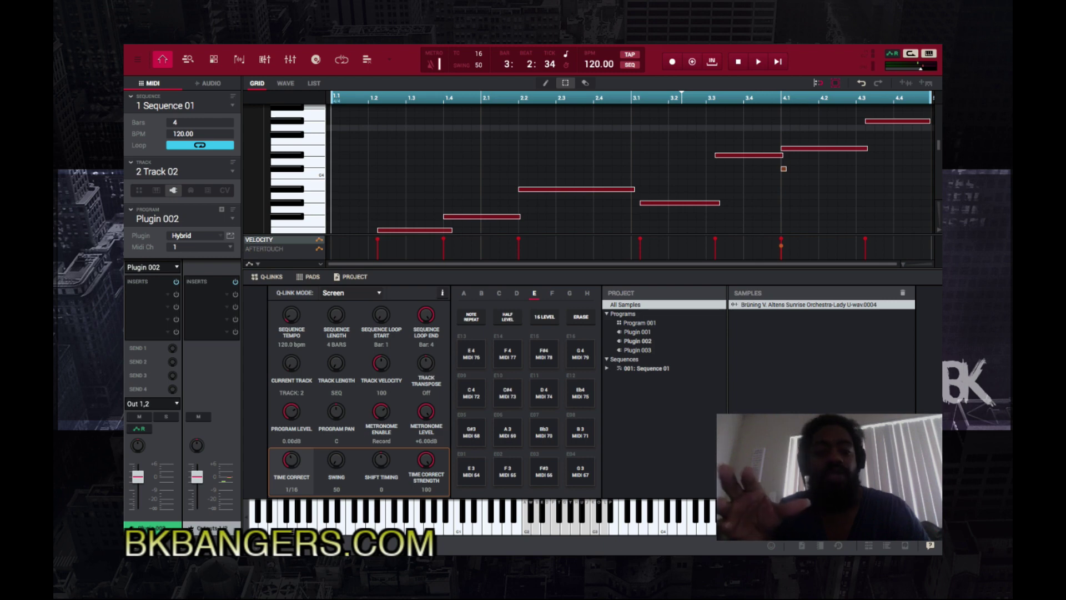
mouse_move(239, 45)
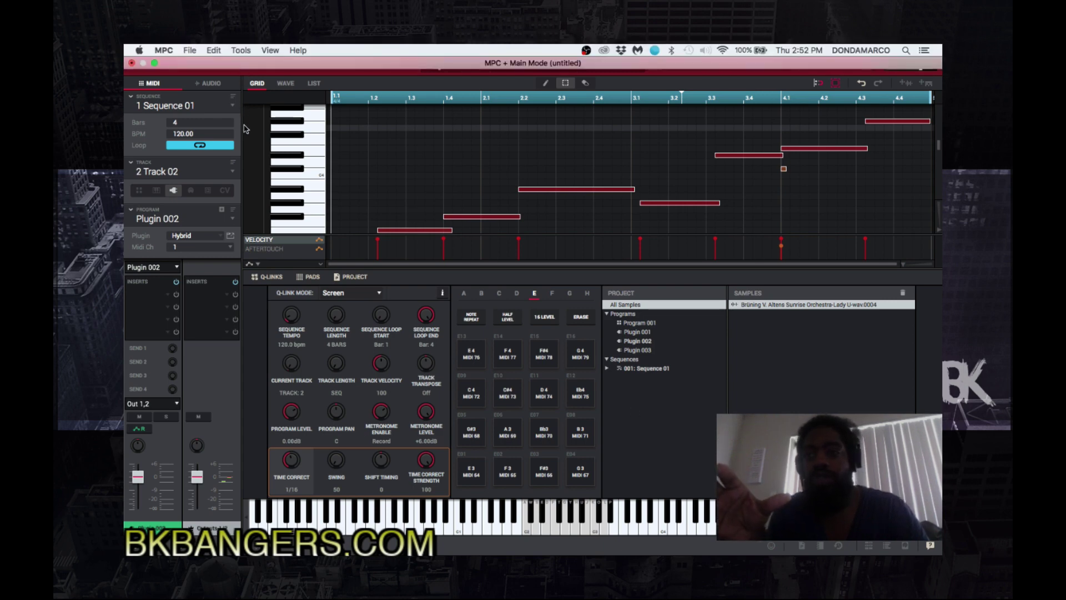
click(239, 59)
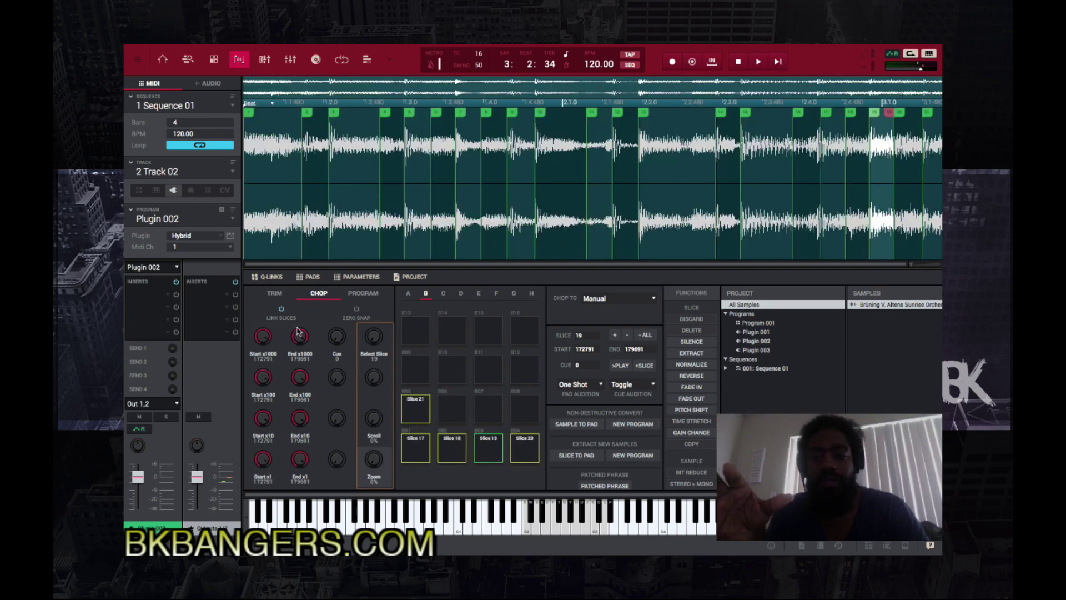
click(274, 294)
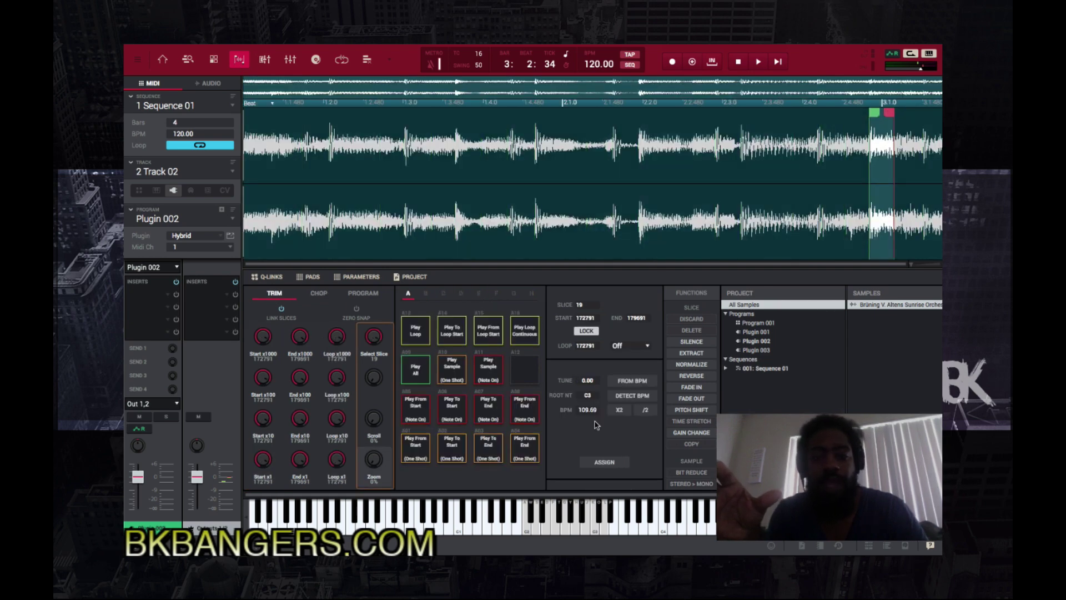
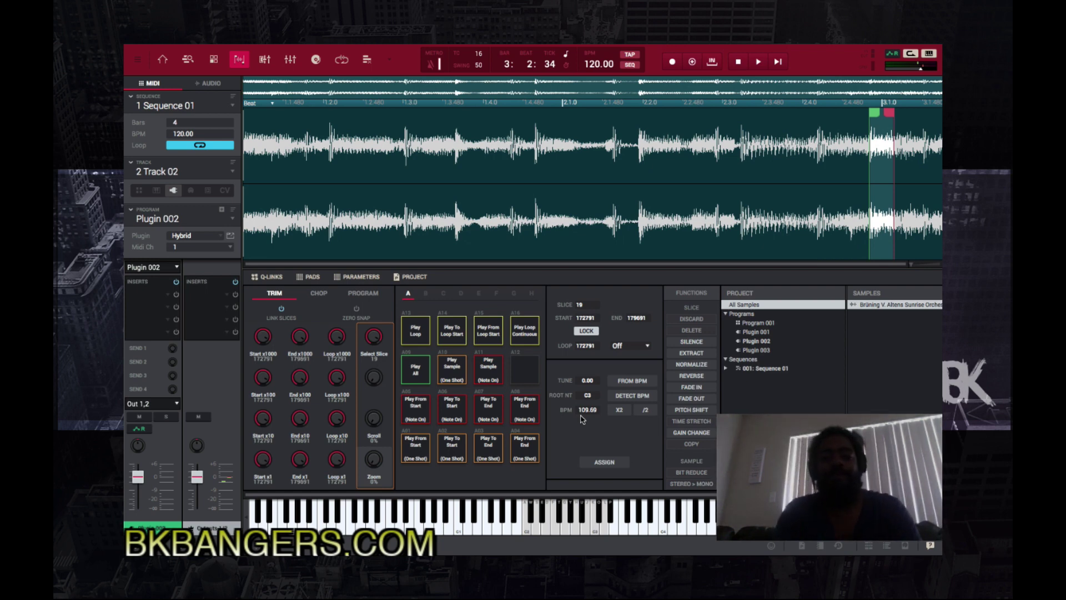
mouse_move(618, 53)
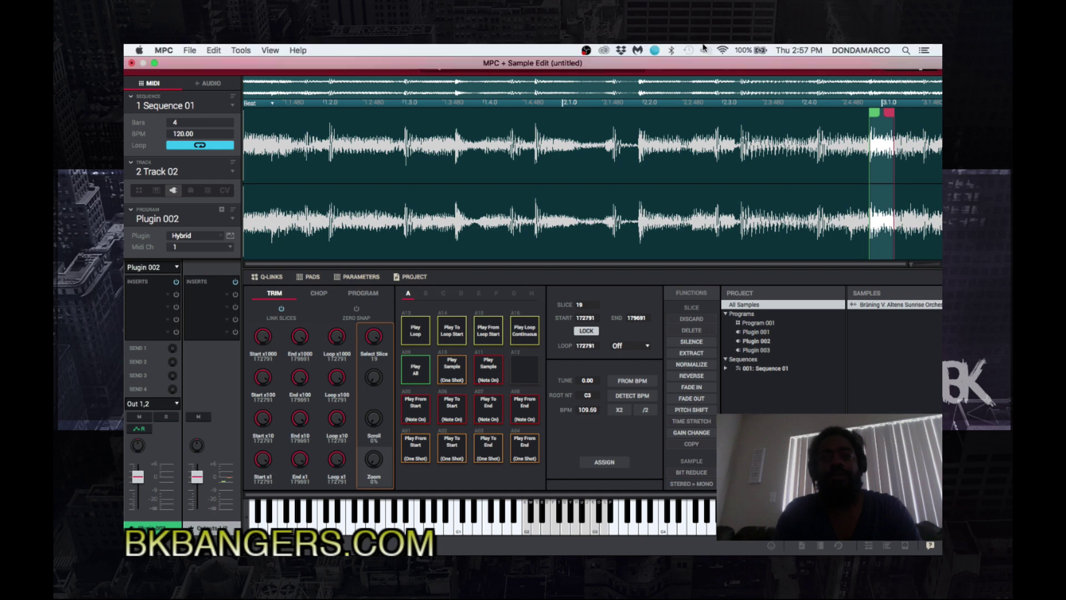